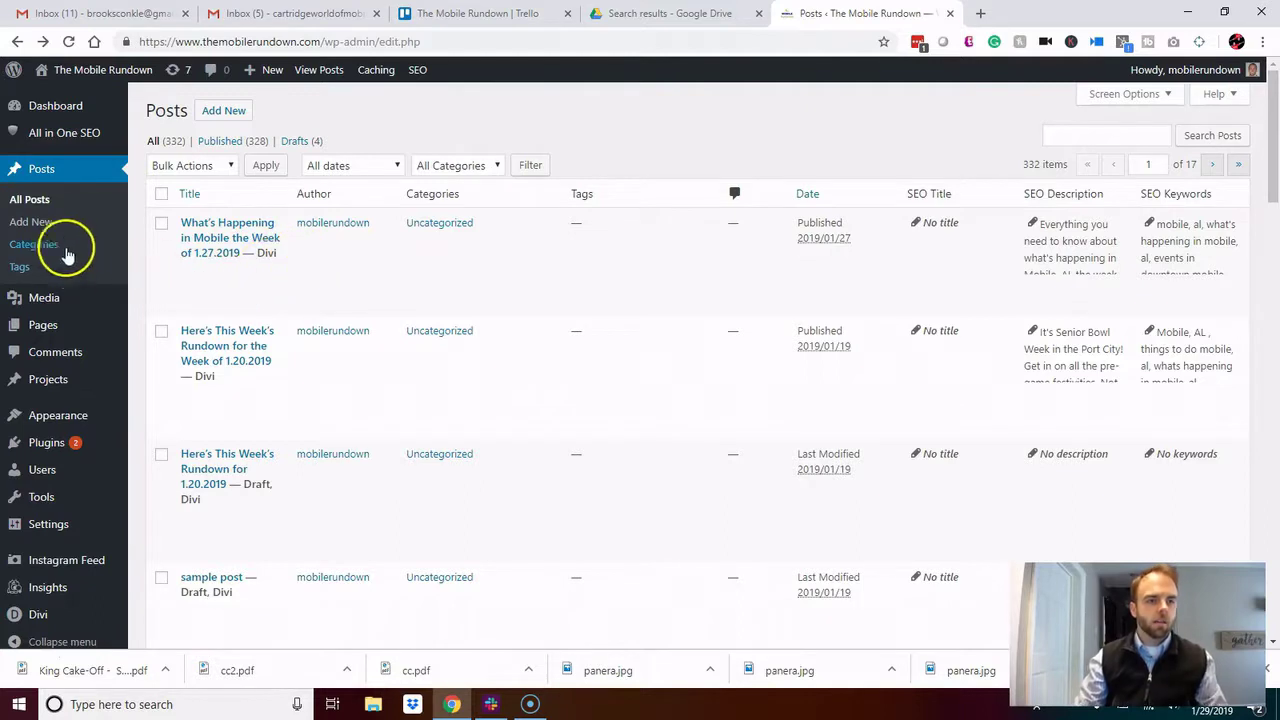
Create a new post and start building it with the Divi Builder.
click(43, 229)
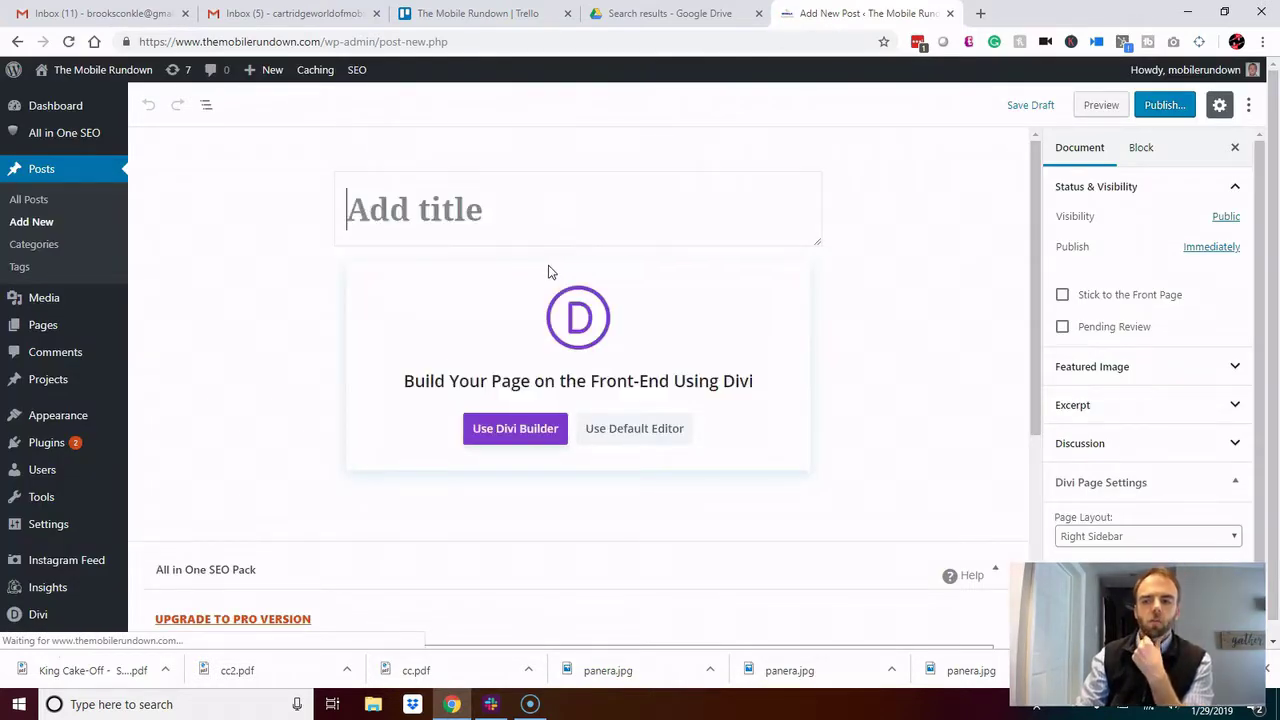
click(548, 270)
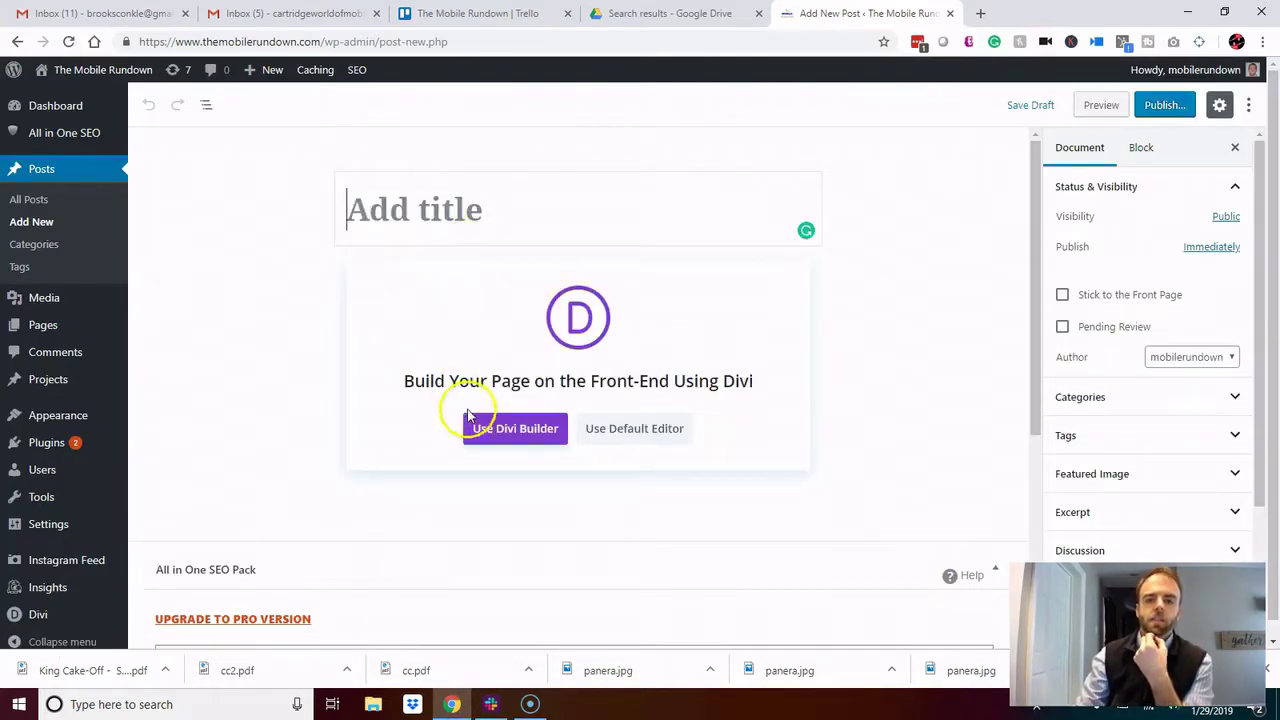
click(517, 436)
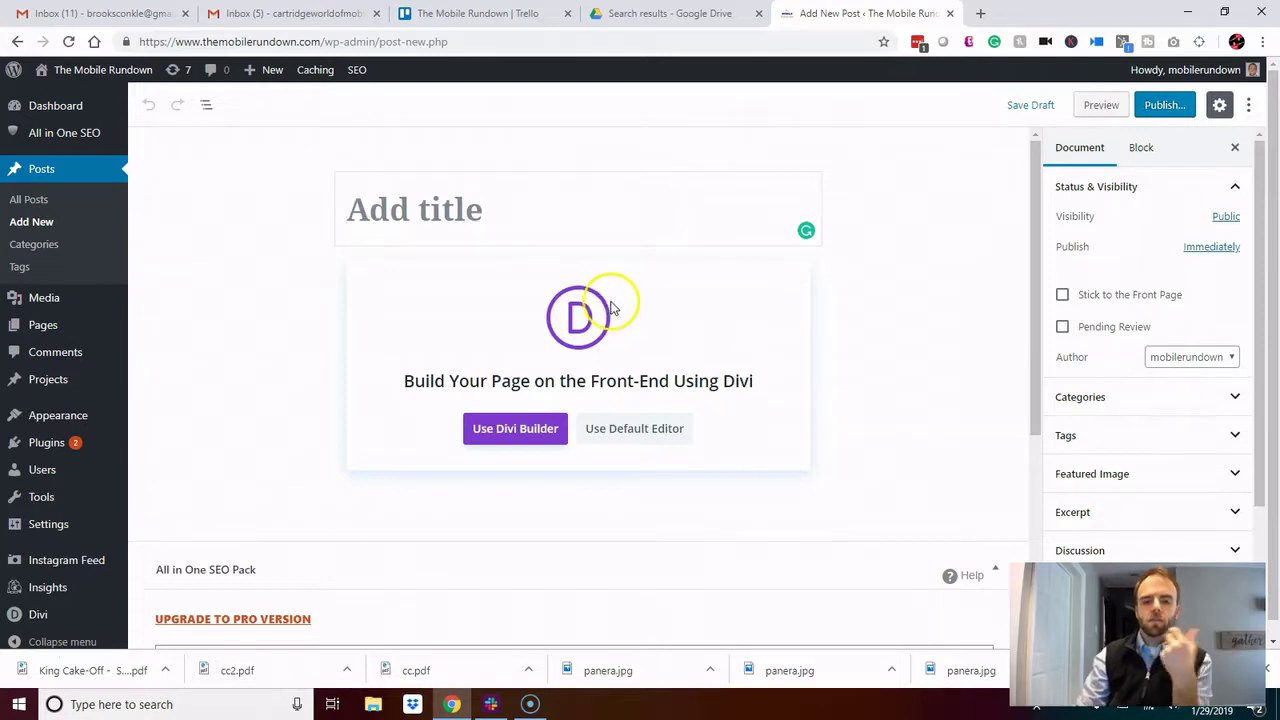
click(520, 438)
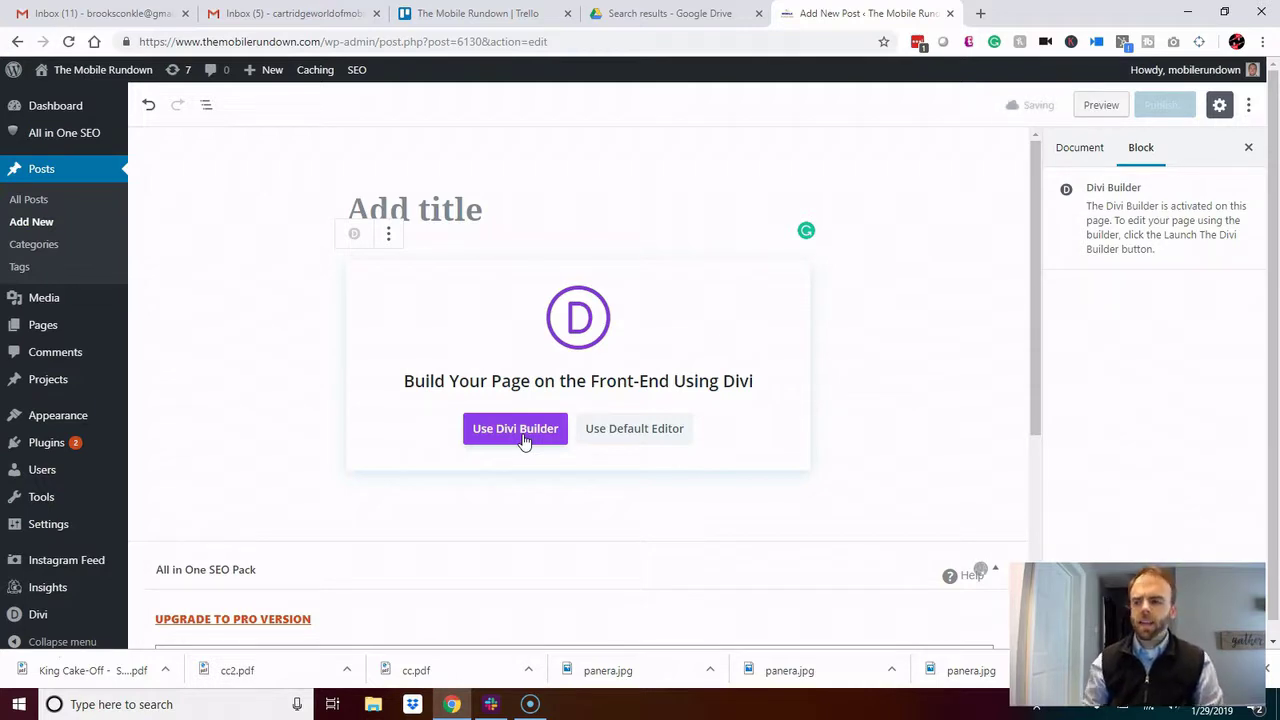
click(520, 438)
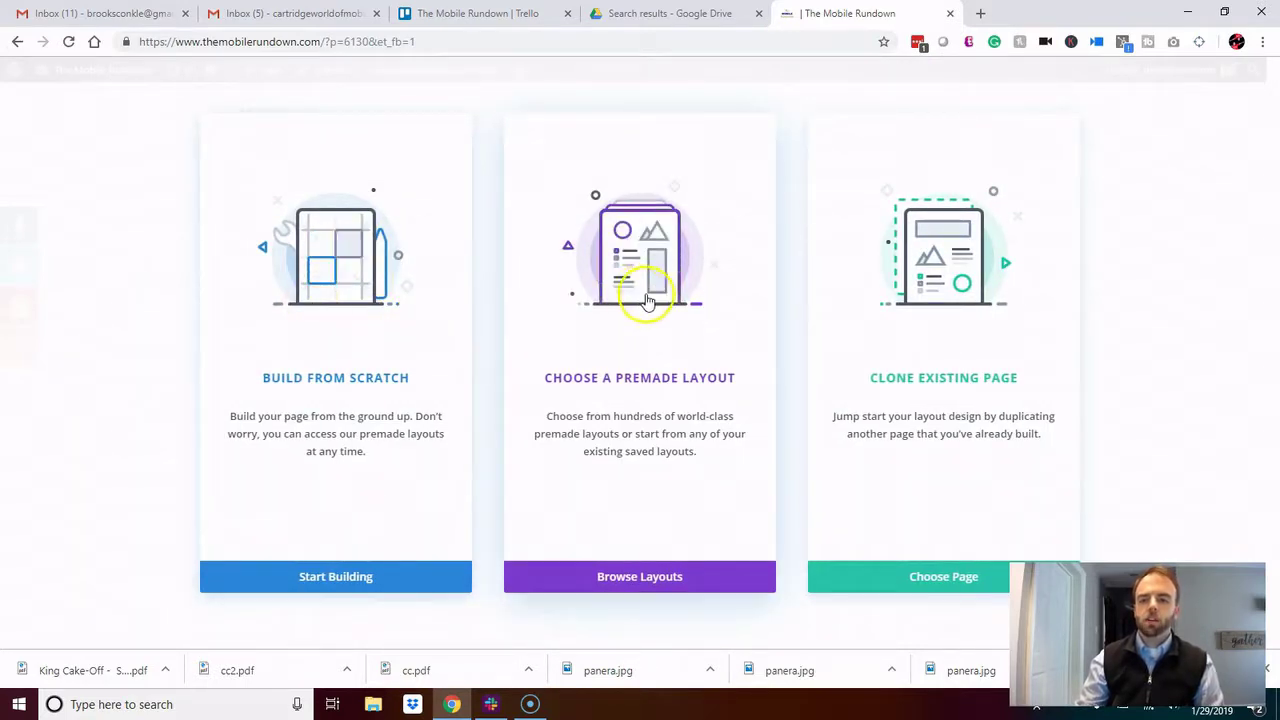
Clone the existing post "Here's This Week's Rundown for 1.20.2019" as the layout for the new post.
click(940, 577)
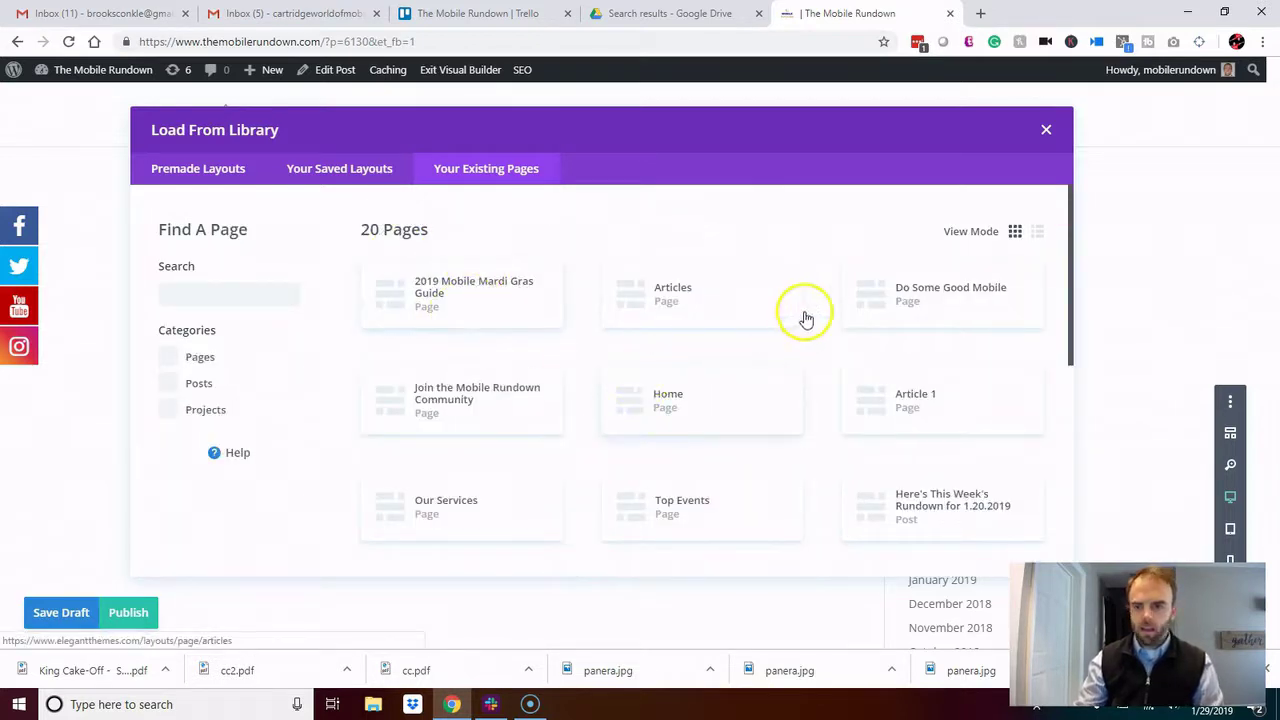
scroll(553, 405, down, 1)
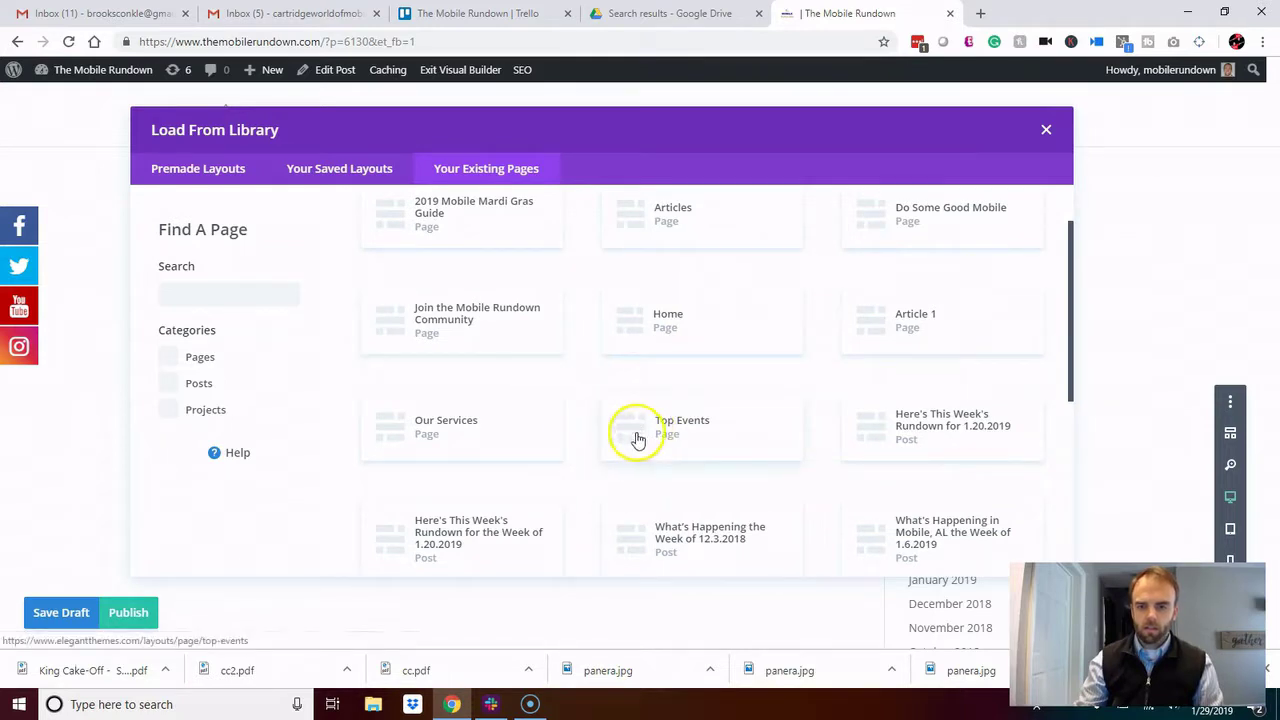
click(934, 416)
click(927, 412)
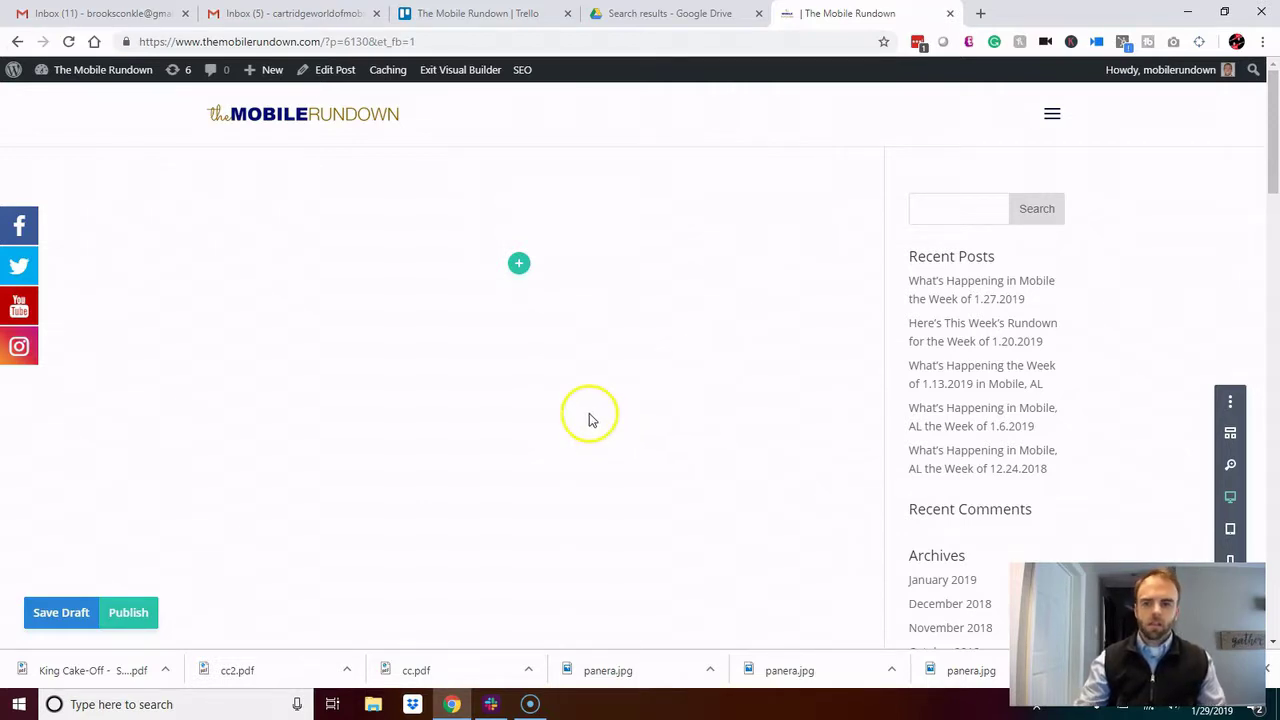
scroll(590, 420, down, 1)
scroll(590, 414, down, 2)
scroll(591, 414, up, 3)
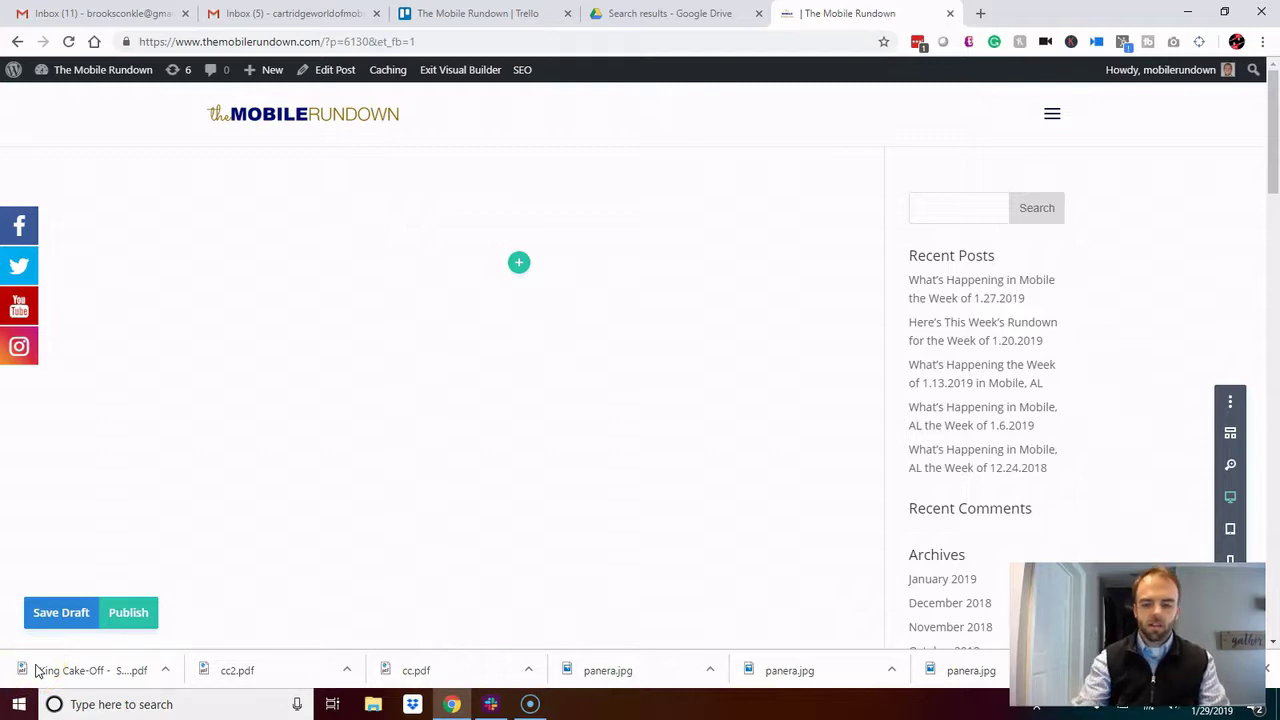
click(8, 590)
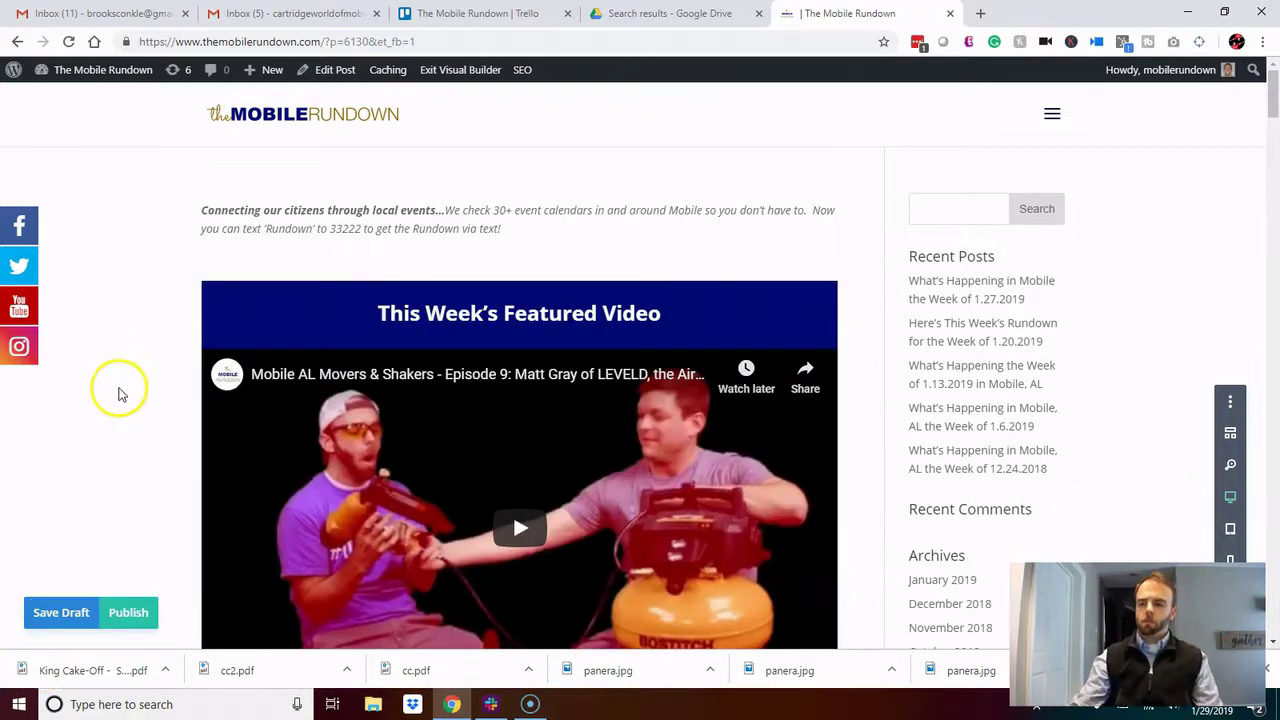
Look through the cloned layout's intro text, featured video and Do Some Good sections, and examine the section, row and module controls.
scroll(786, 437, down, 4)
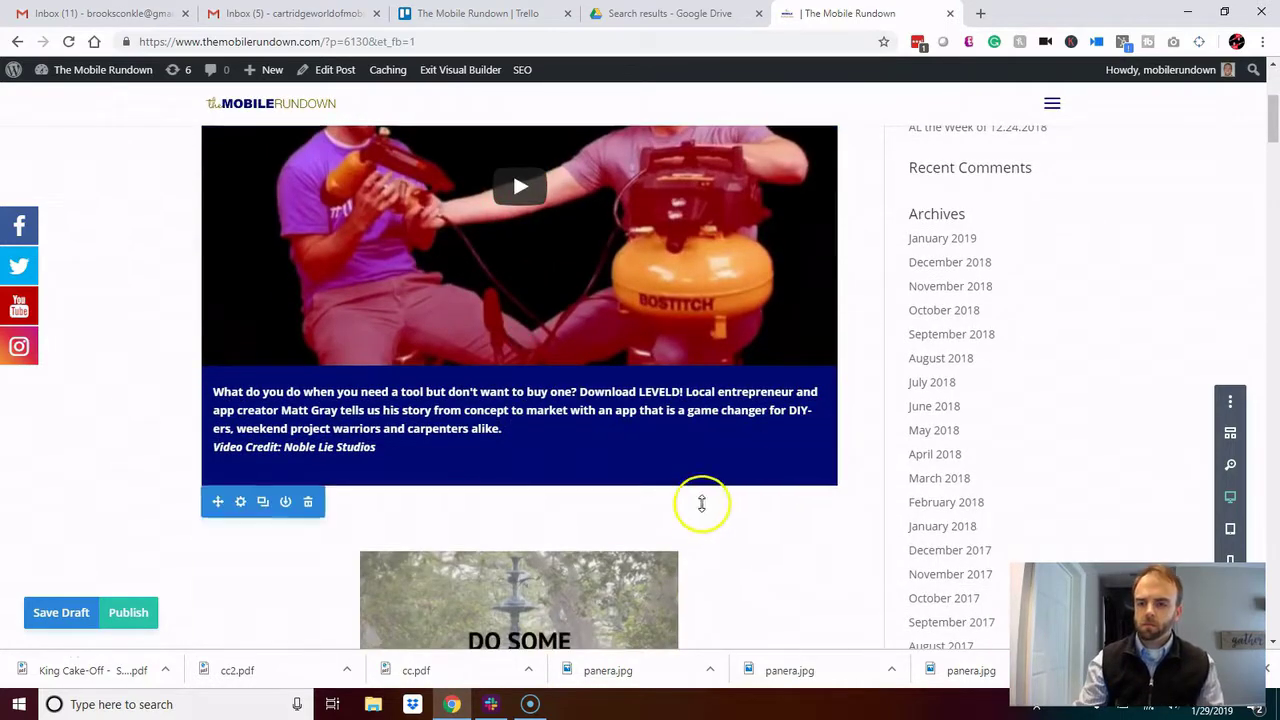
scroll(700, 512, up, 4)
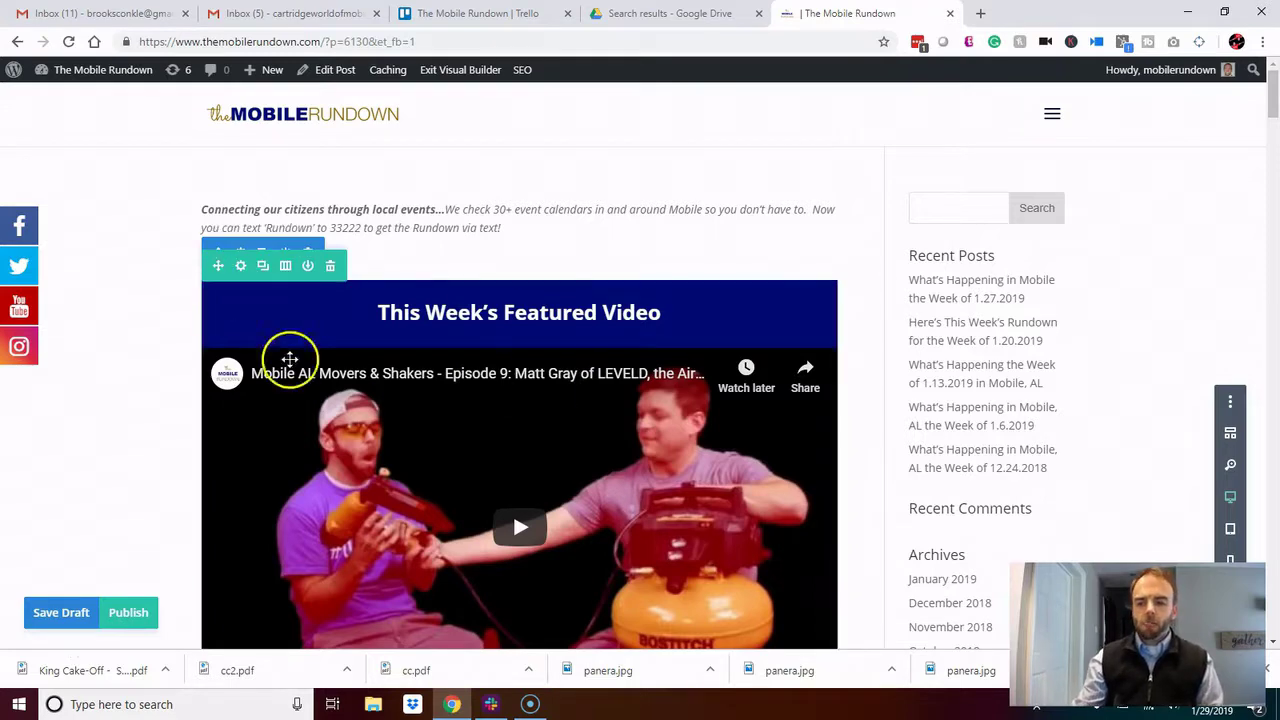
scroll(417, 269, down, 2)
scroll(423, 326, up, 2)
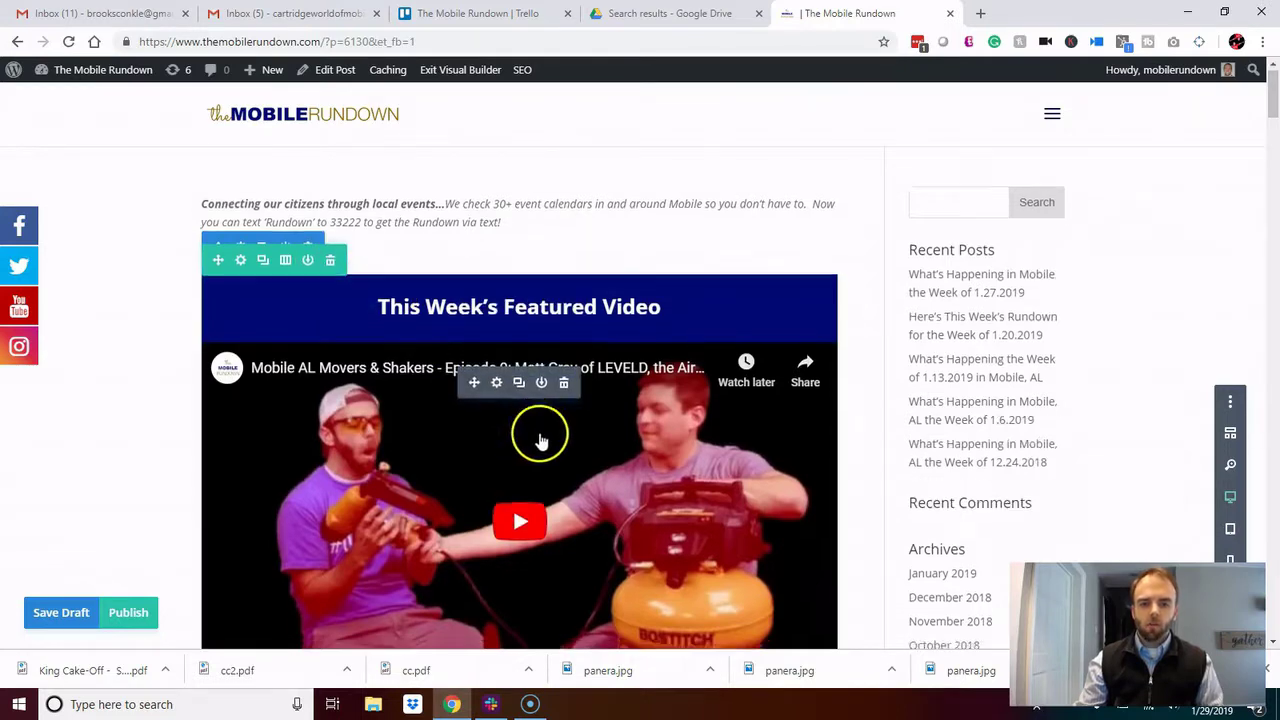
scroll(540, 440, down, 4)
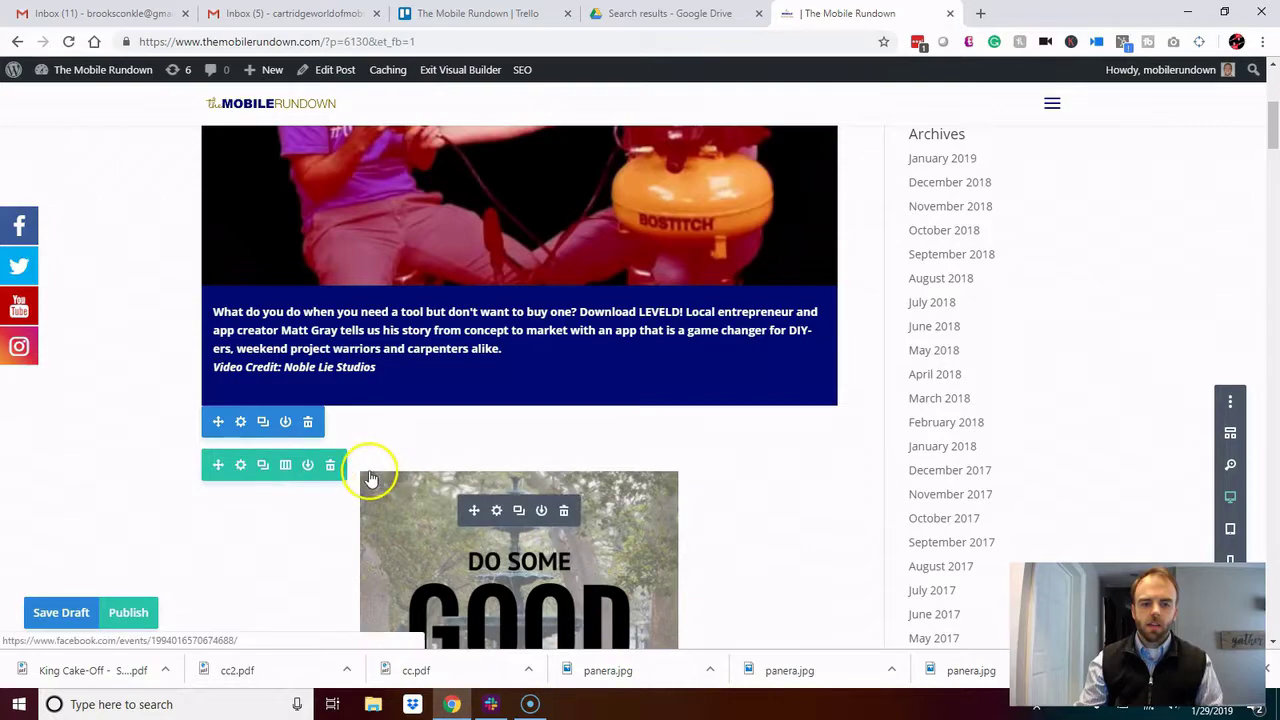
scroll(368, 472, down, 4)
scroll(368, 468, up, 7)
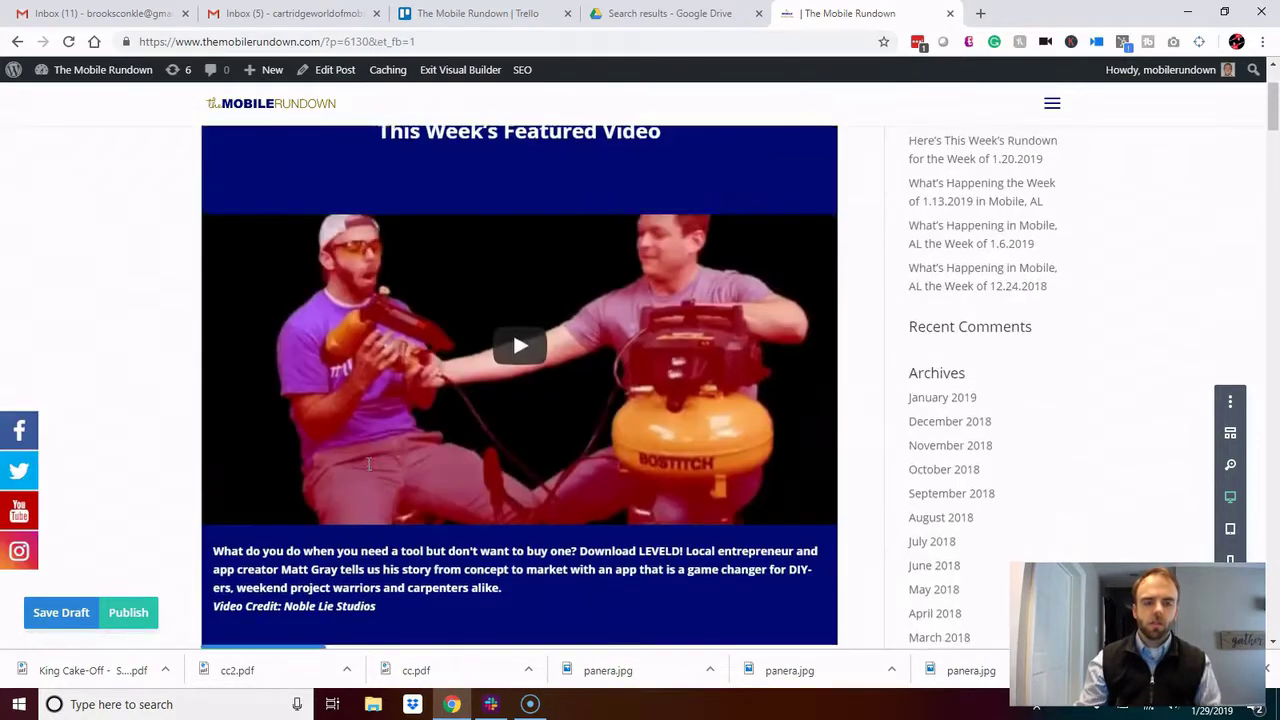
scroll(368, 463, up, 2)
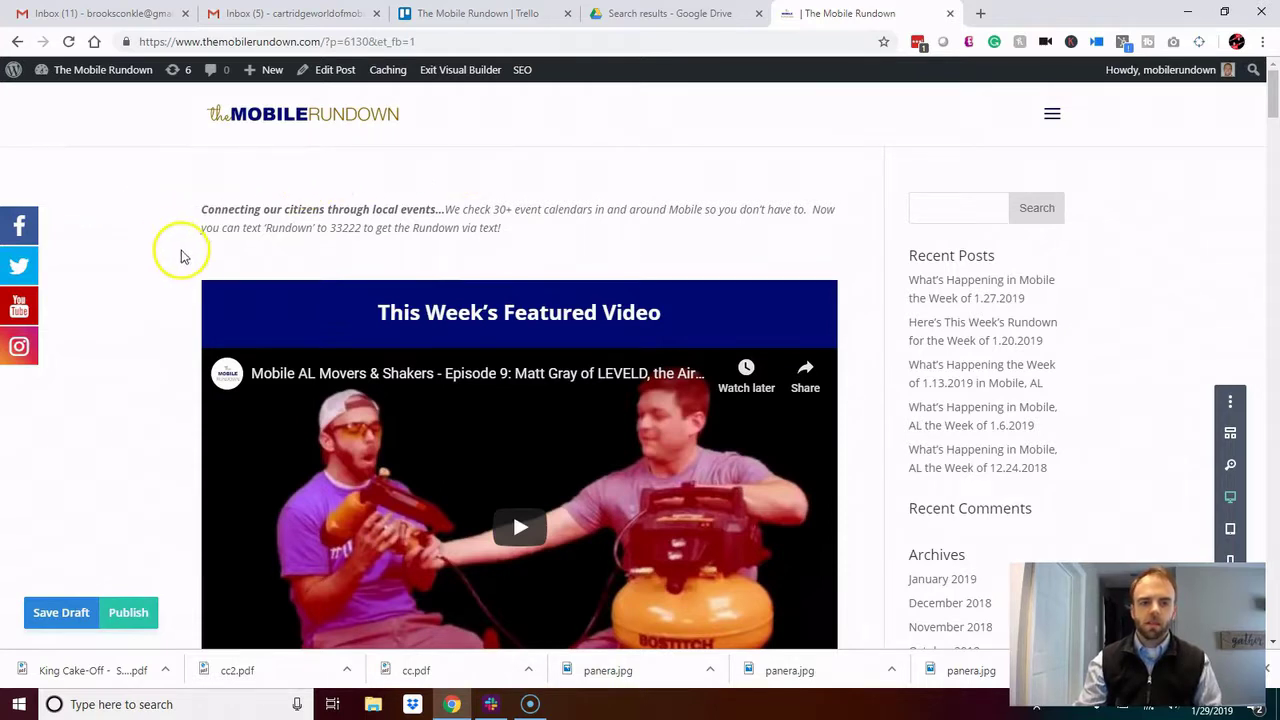
mouse_move(229, 216)
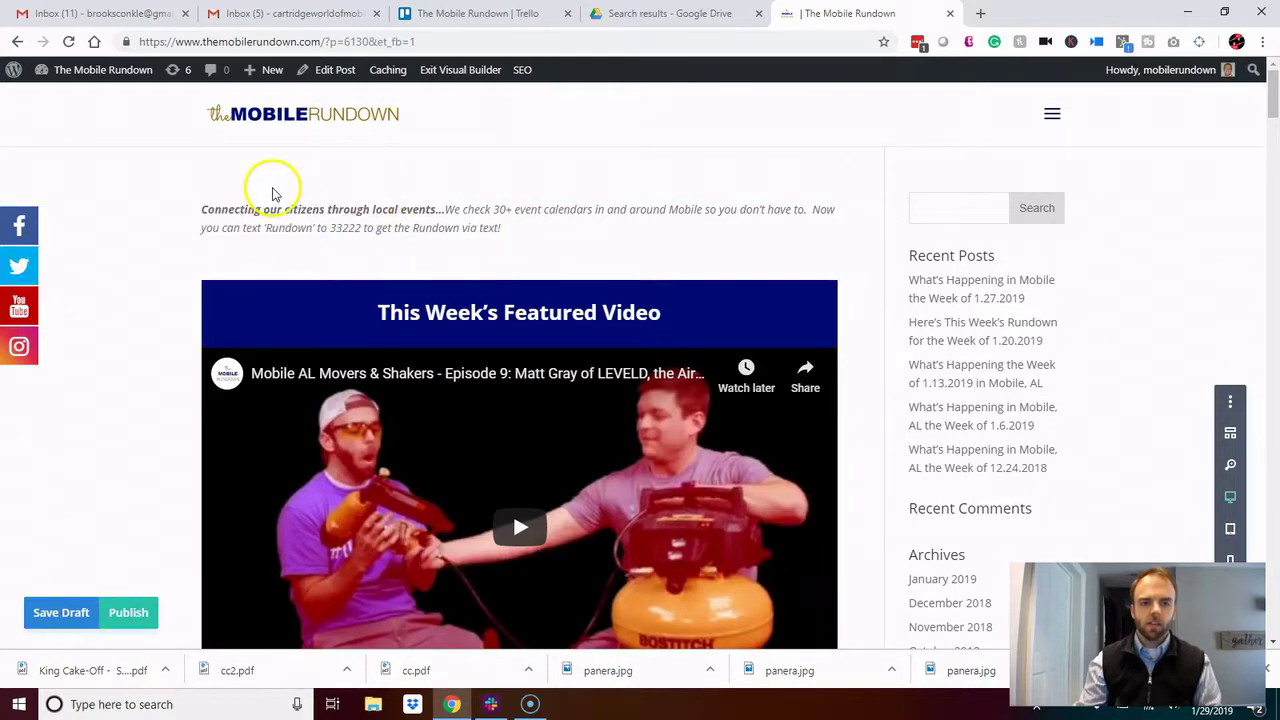
mouse_move(275, 215)
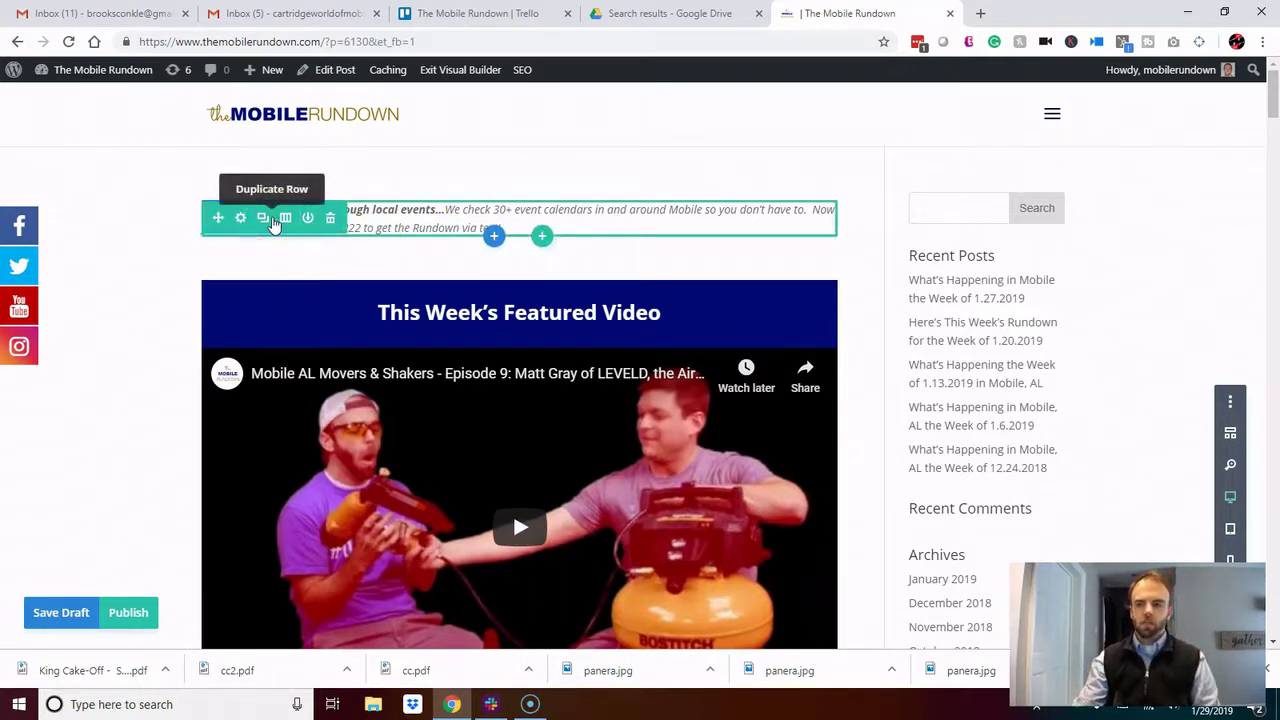
mouse_move(393, 215)
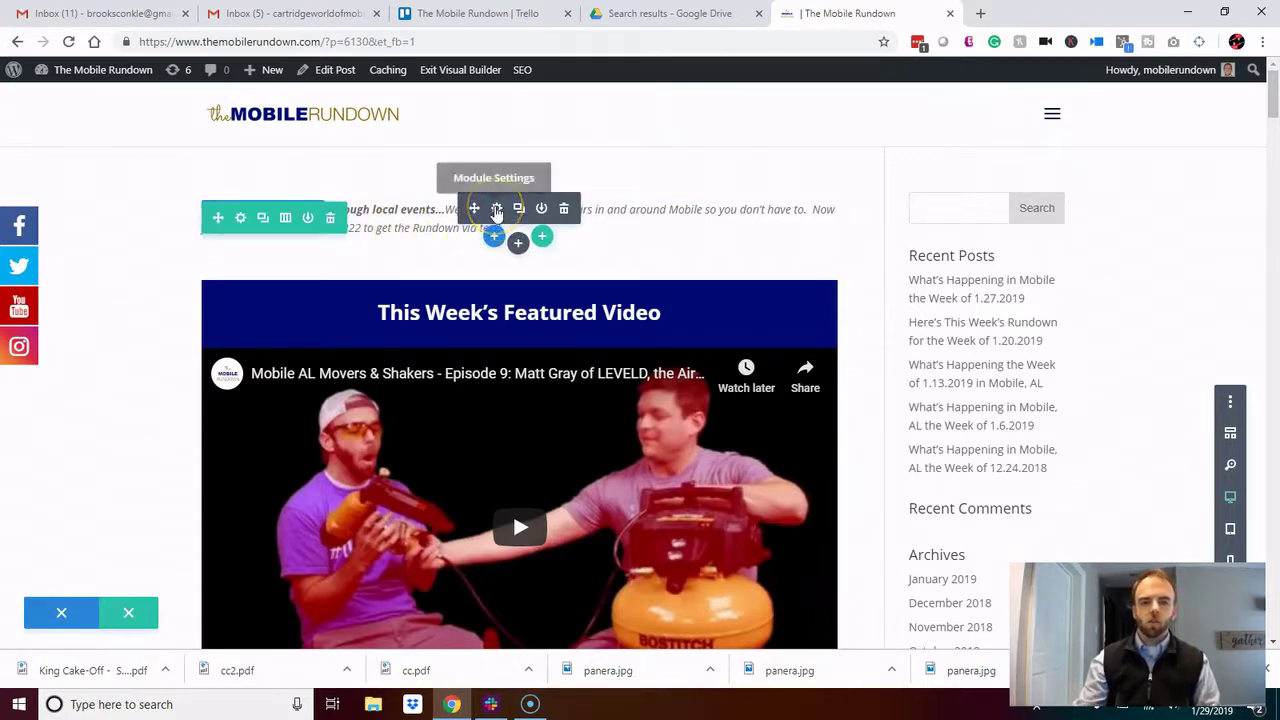
Insert a row with four equal columns below the description text in the featured video section.
scroll(471, 294, down, 1)
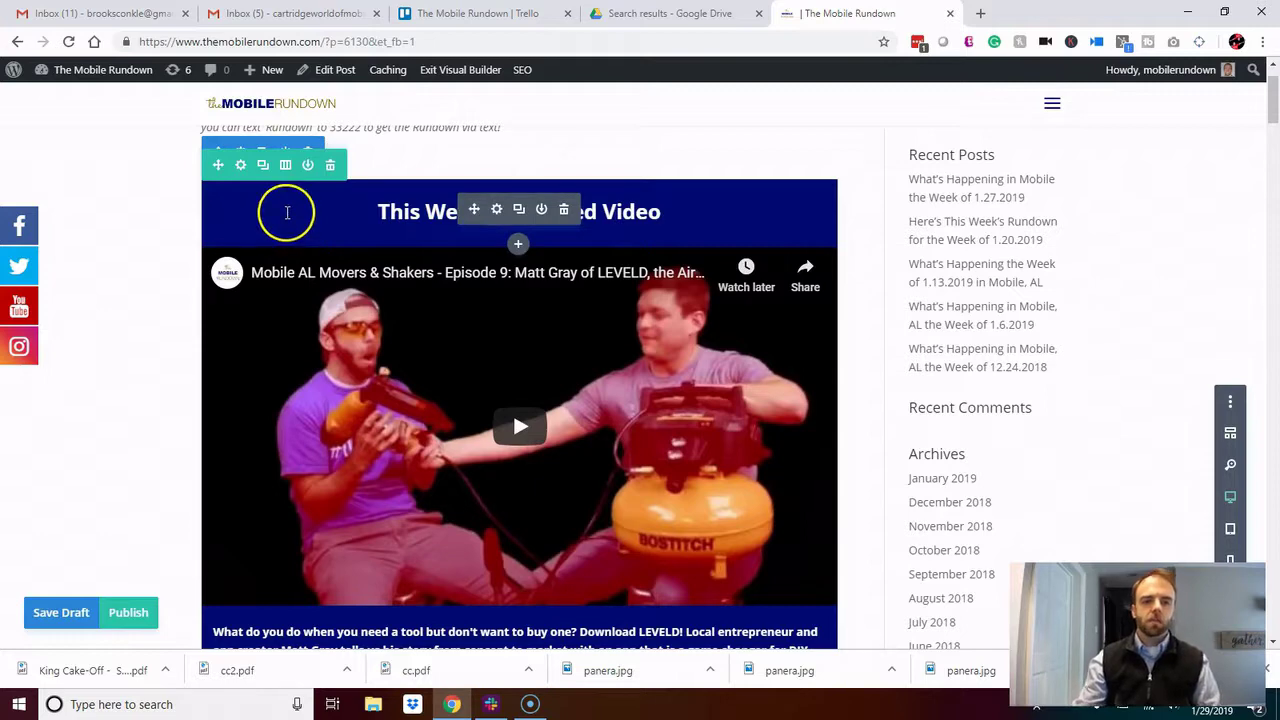
scroll(287, 215, down, 2)
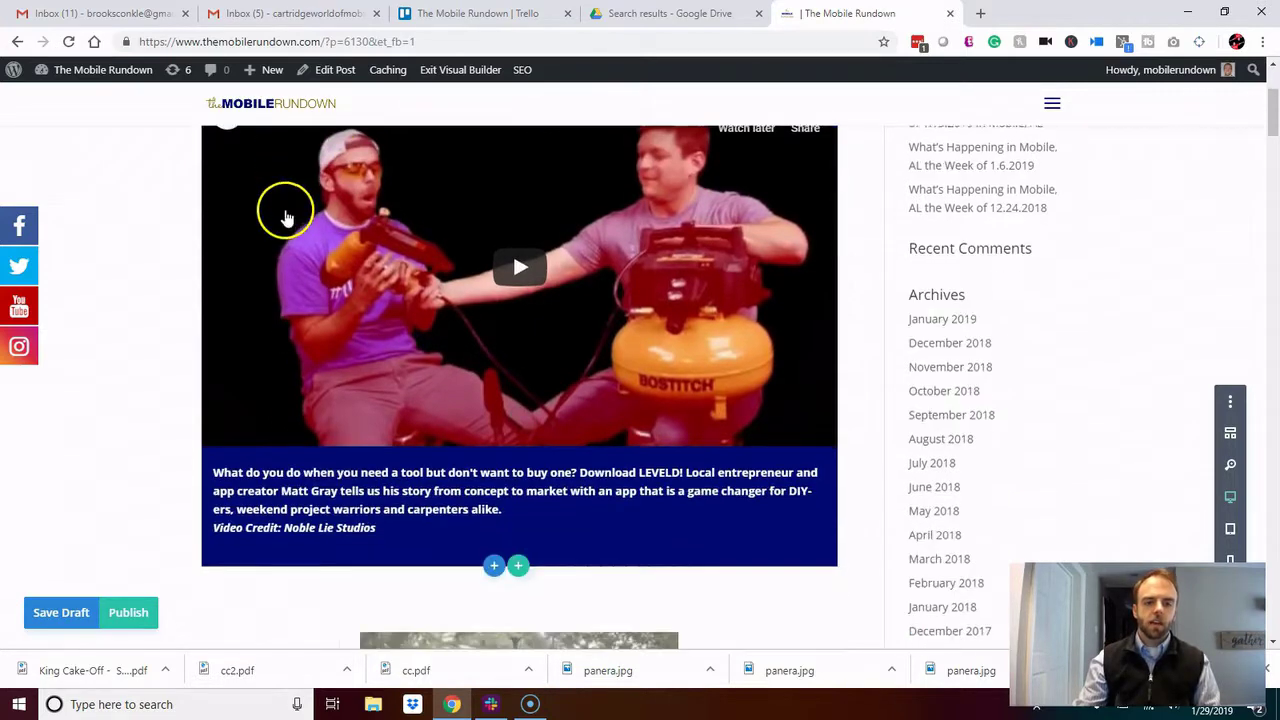
scroll(287, 215, down, 2)
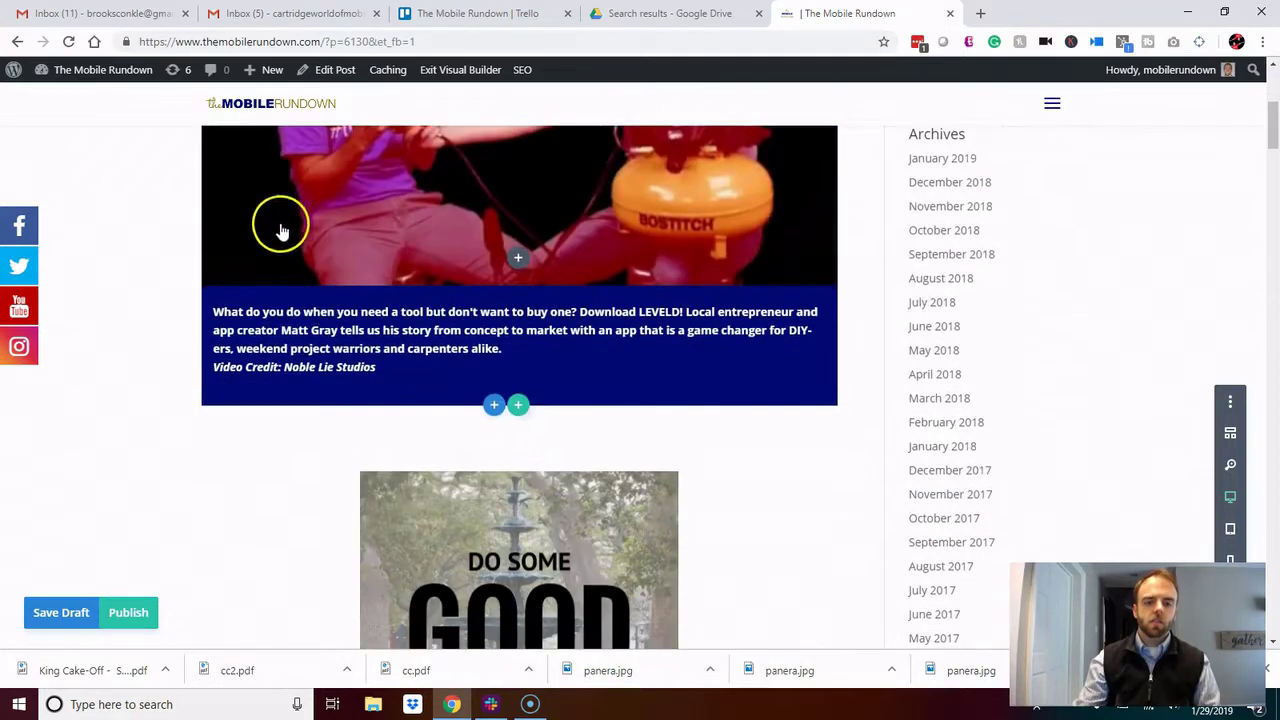
click(518, 407)
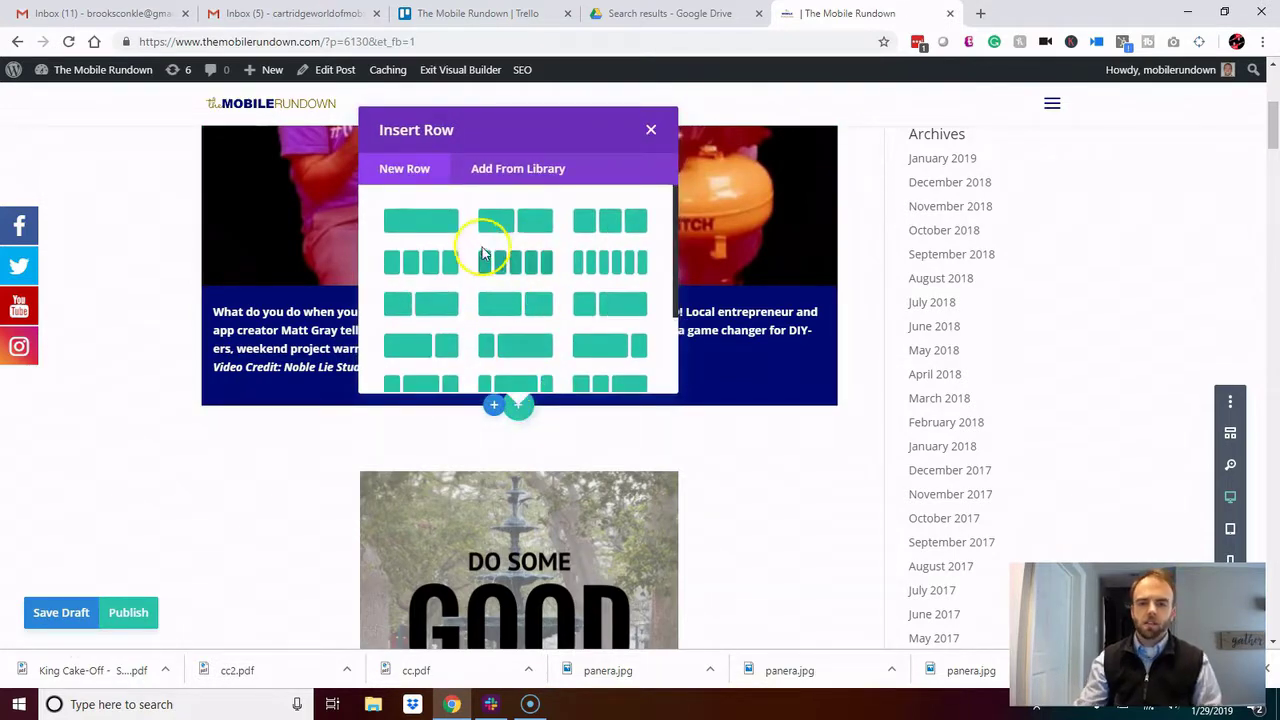
scroll(487, 258, down, 2)
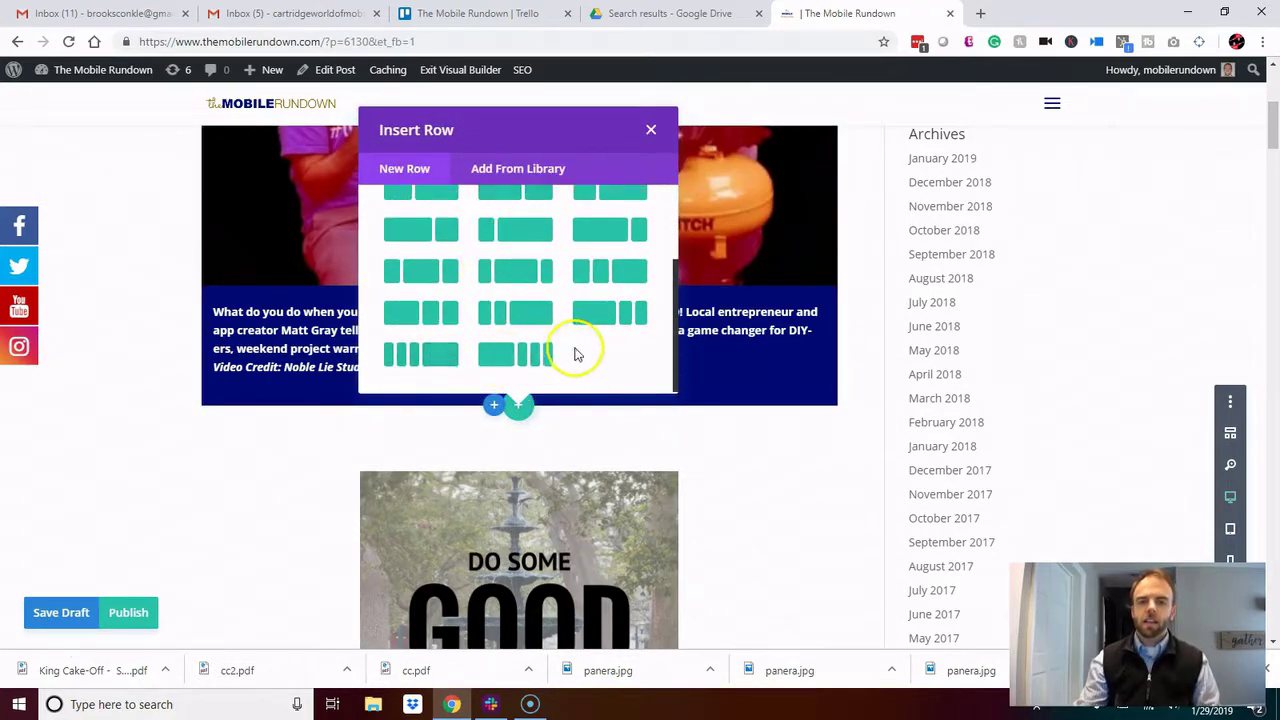
scroll(500, 335, up, 3)
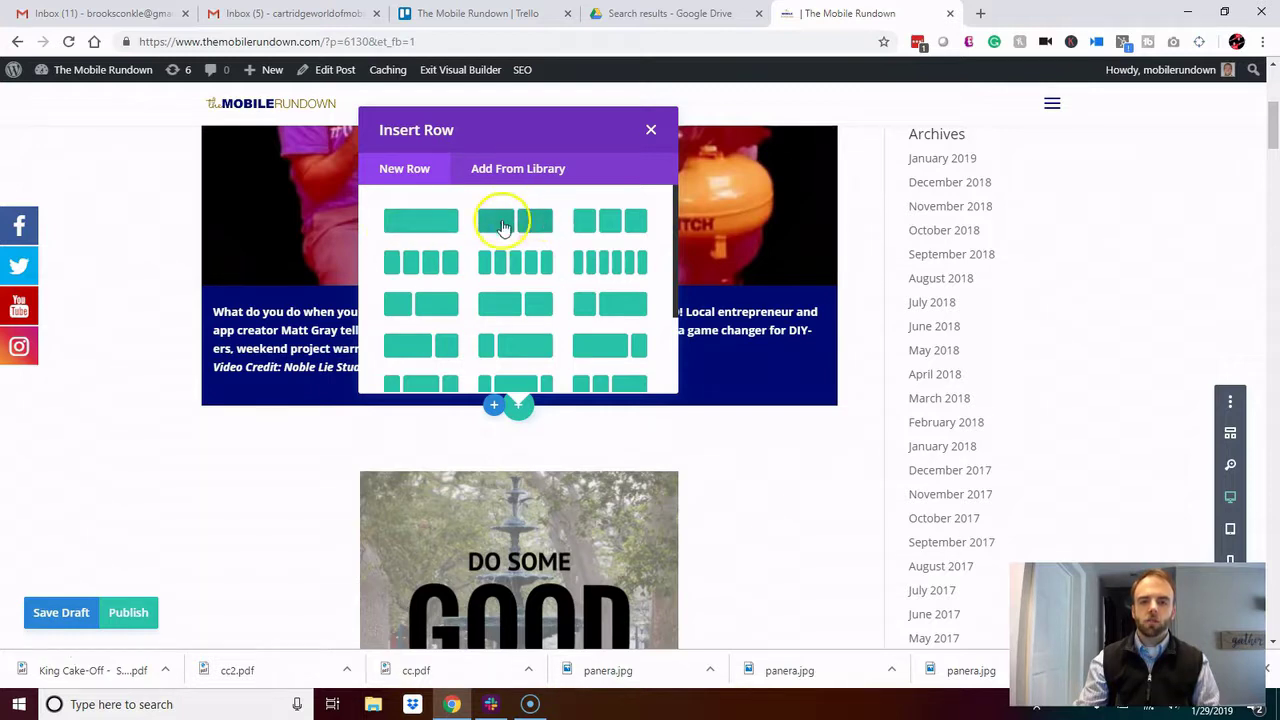
click(419, 266)
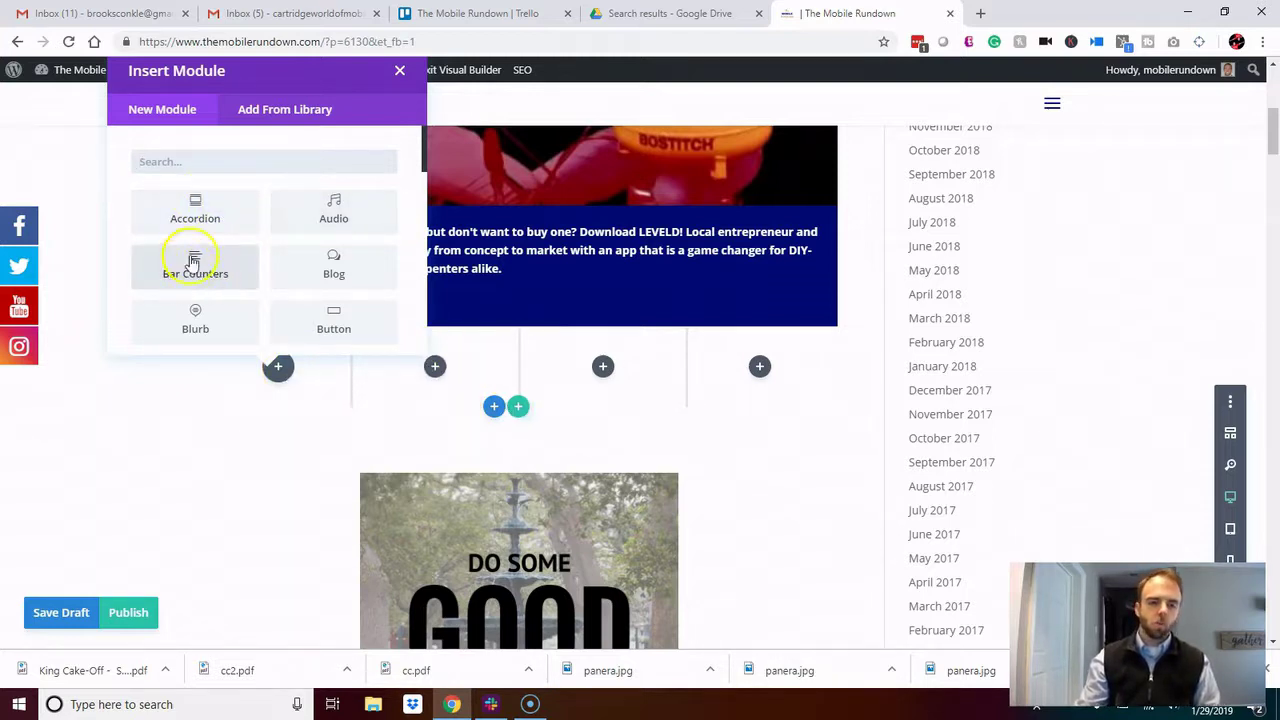
Review the module types available for the new row's first column, and close the list without adding one.
scroll(193, 262, down, 1)
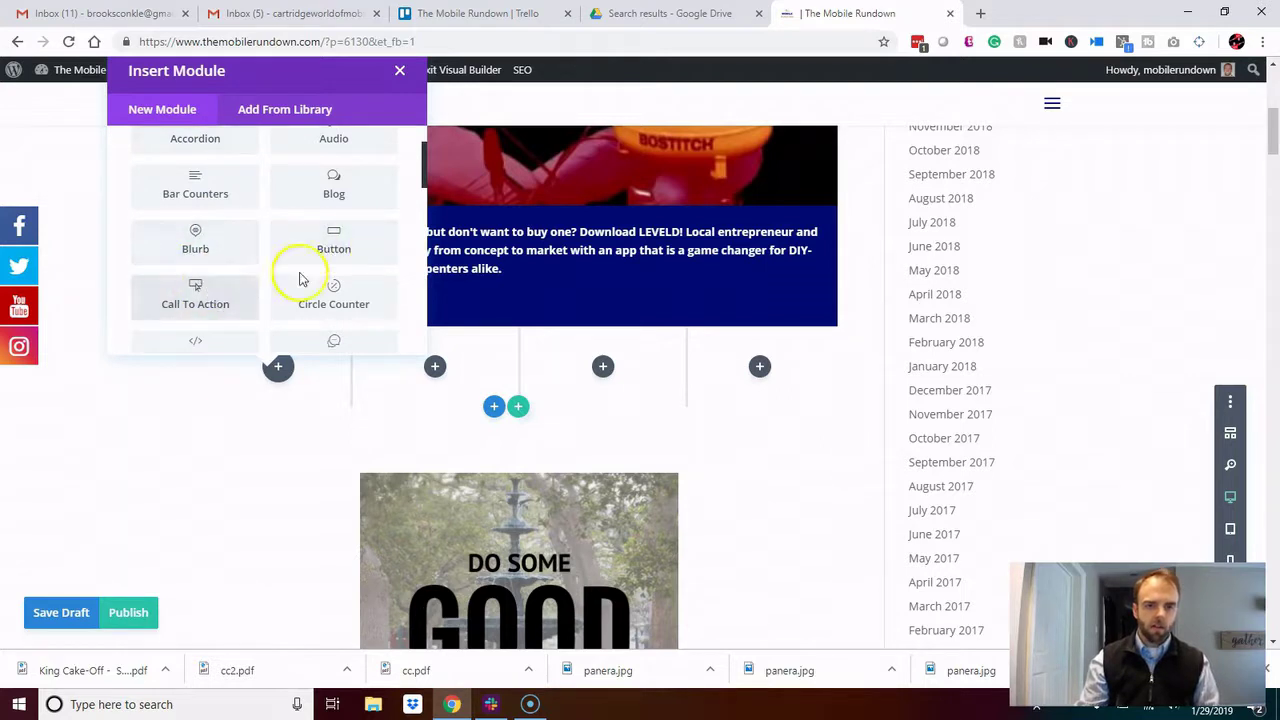
scroll(305, 280, down, 1)
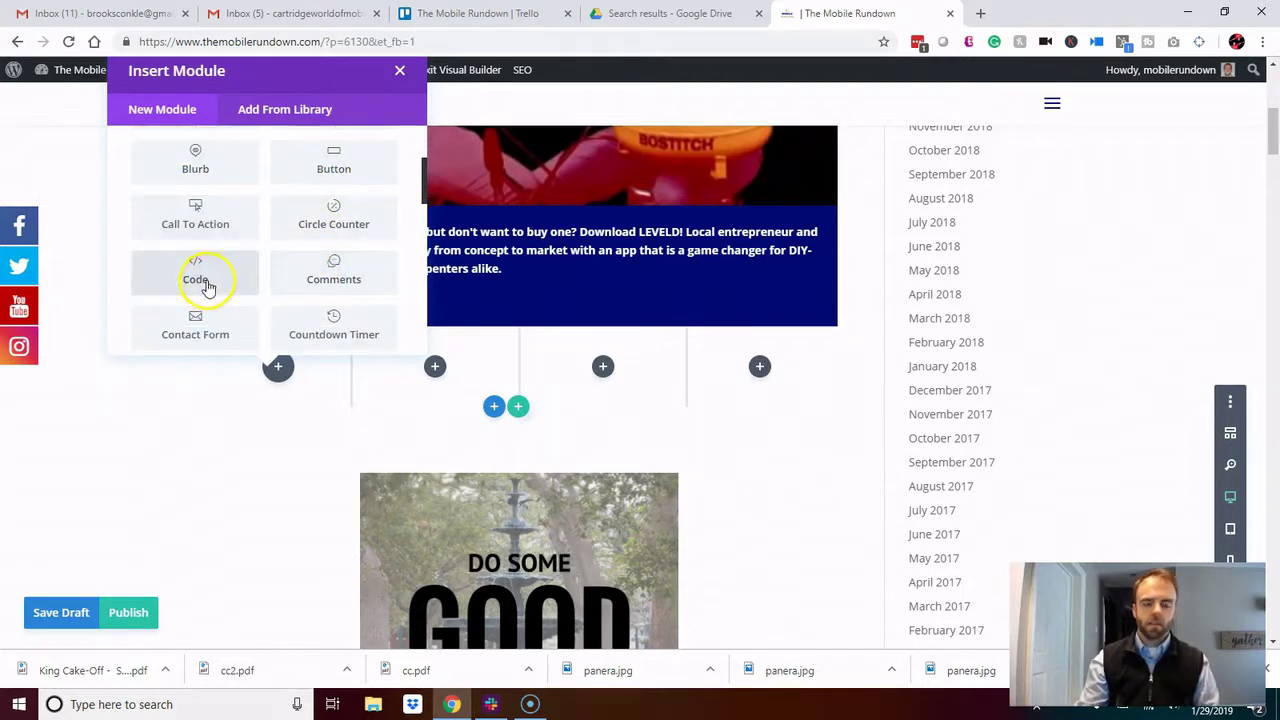
scroll(206, 285, down, 3)
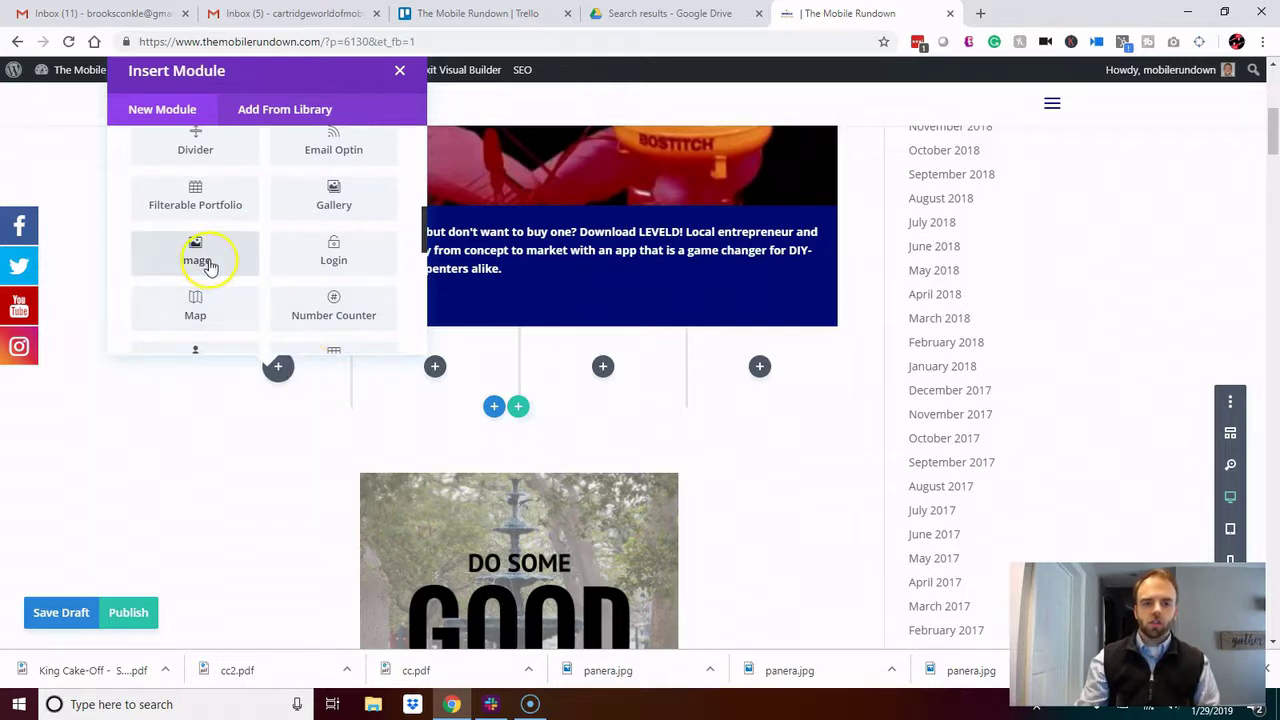
scroll(210, 267, down, 5)
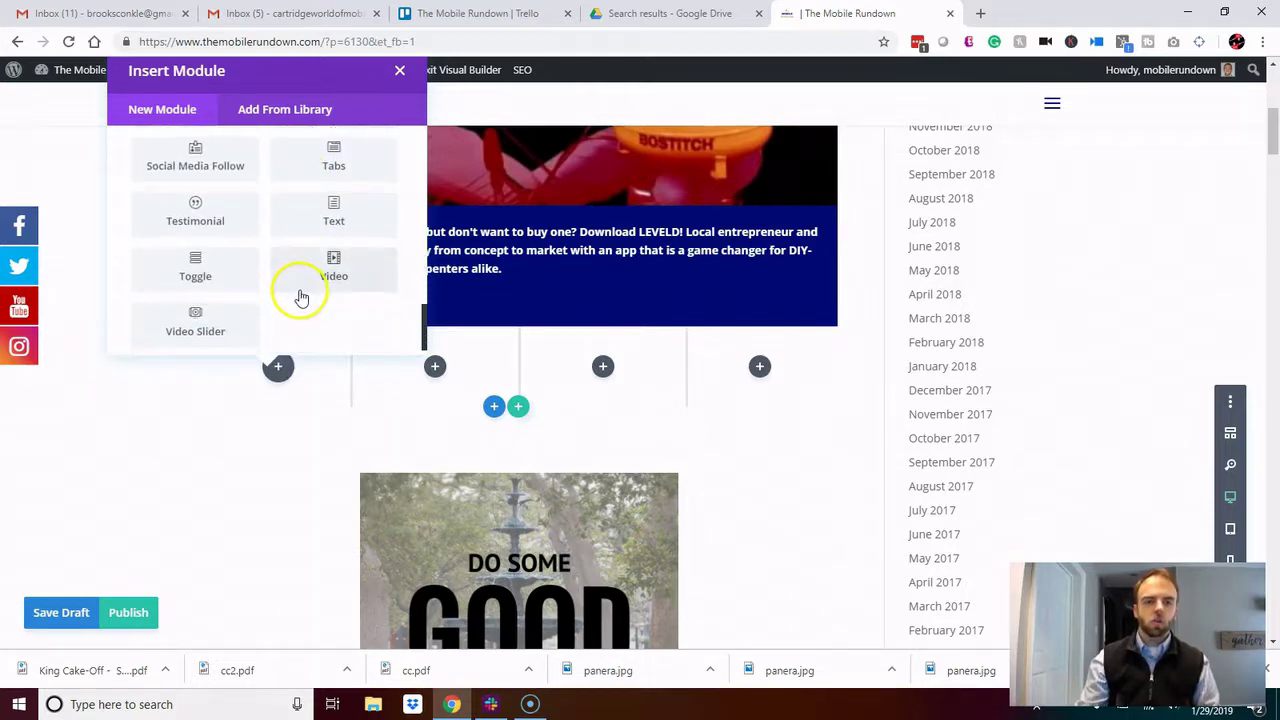
scroll(300, 288, up, 8)
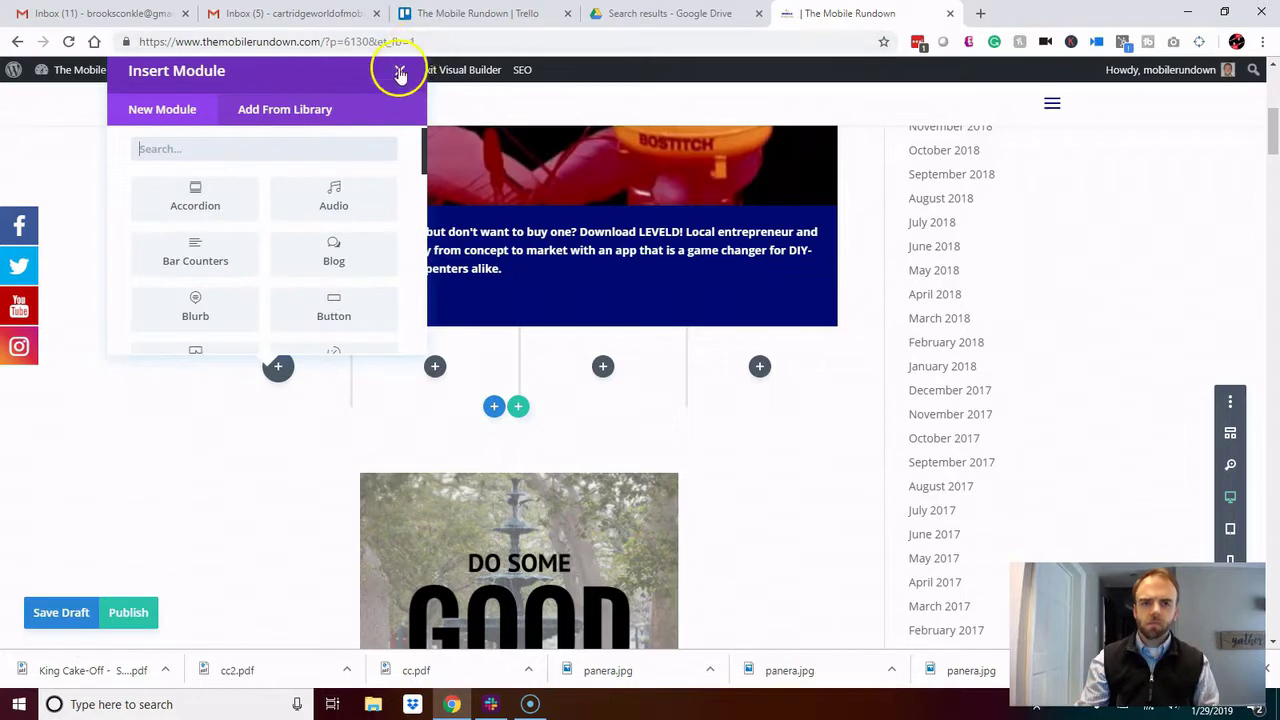
click(399, 75)
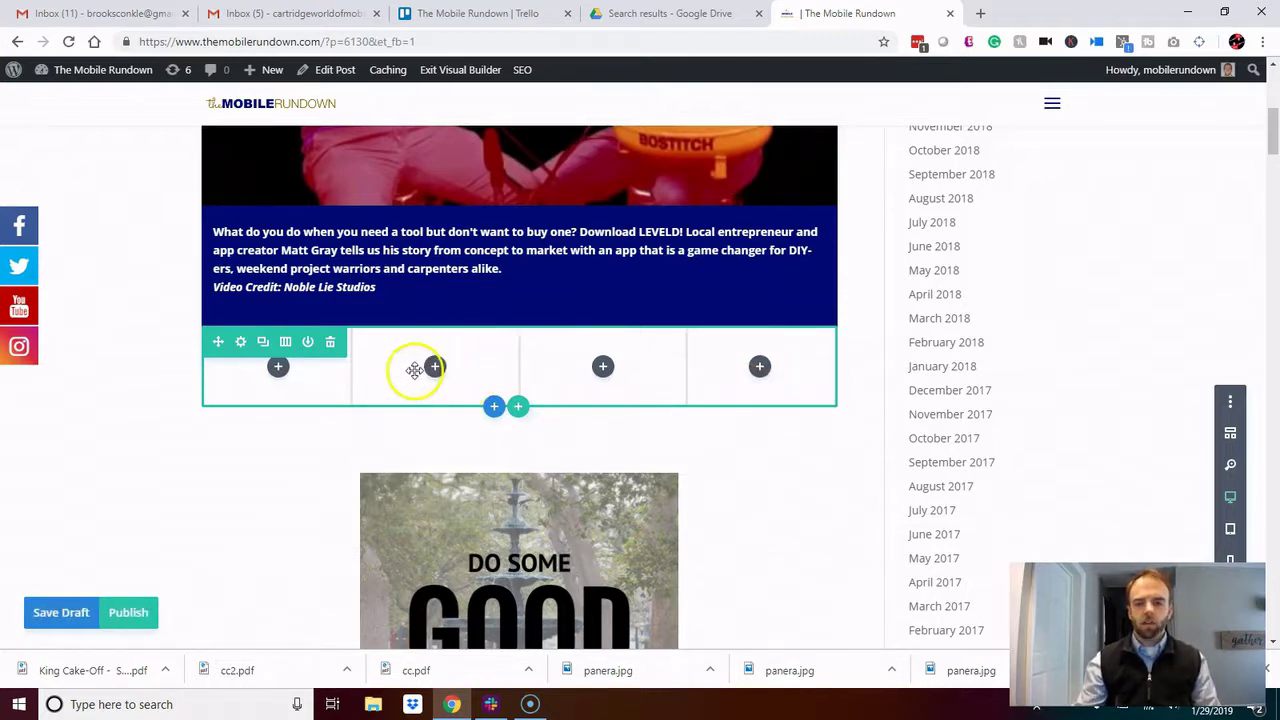
Duplicate the empty four-column row below the featured video, and delete both the copy and the original.
click(262, 343)
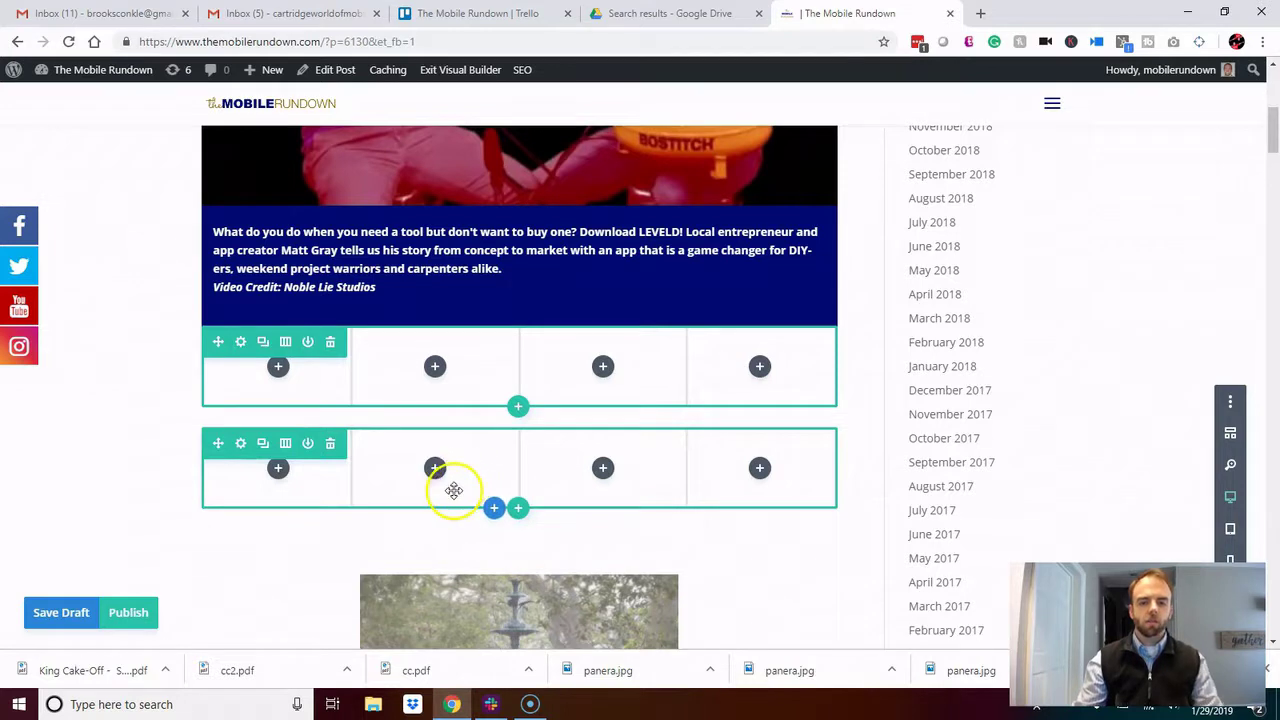
click(333, 449)
click(335, 346)
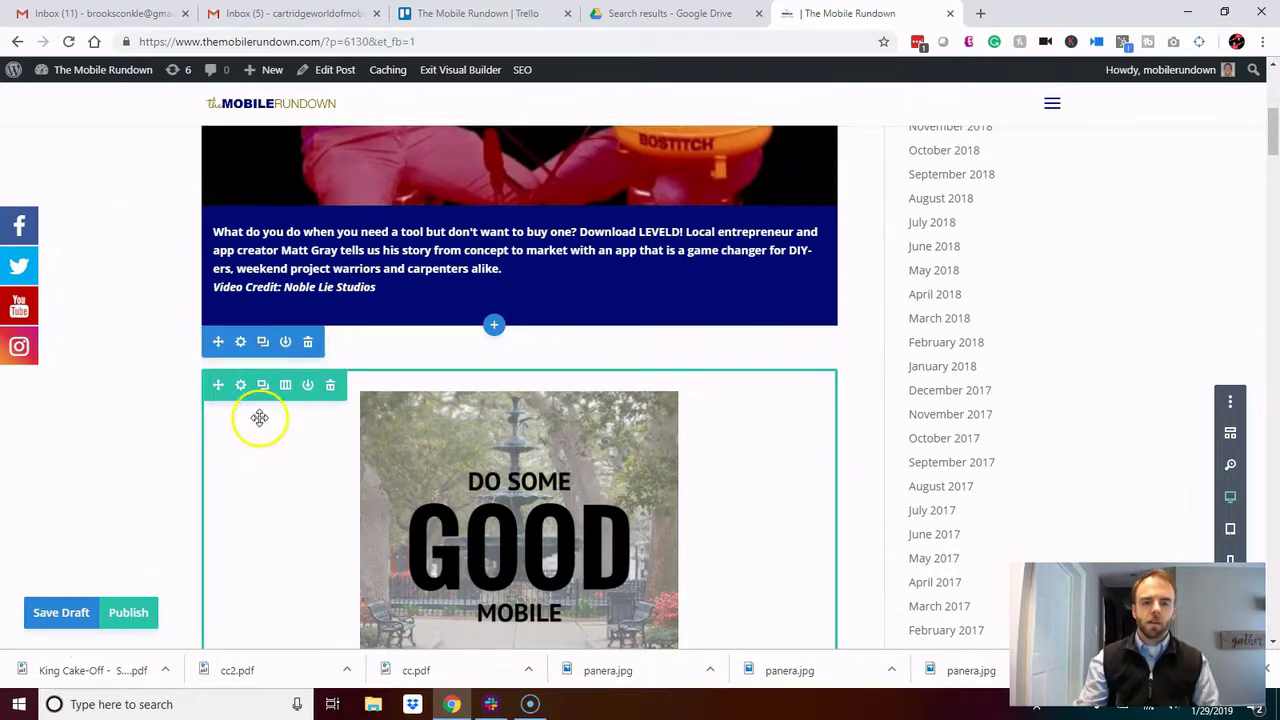
scroll(117, 352, up, 2)
scroll(117, 352, up, 2)
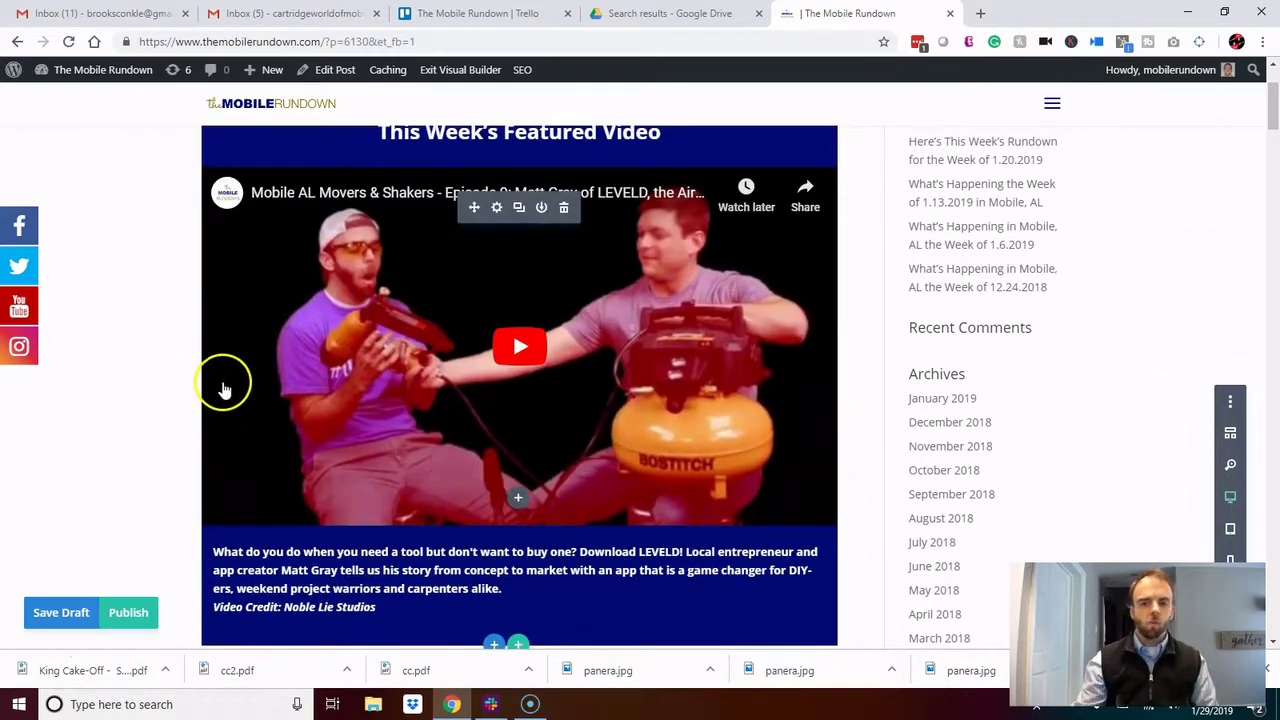
Try inline editing in the intro text by replacing the word "so" with placeholder letters, and restore the original wording.
scroll(165, 420, up, 2)
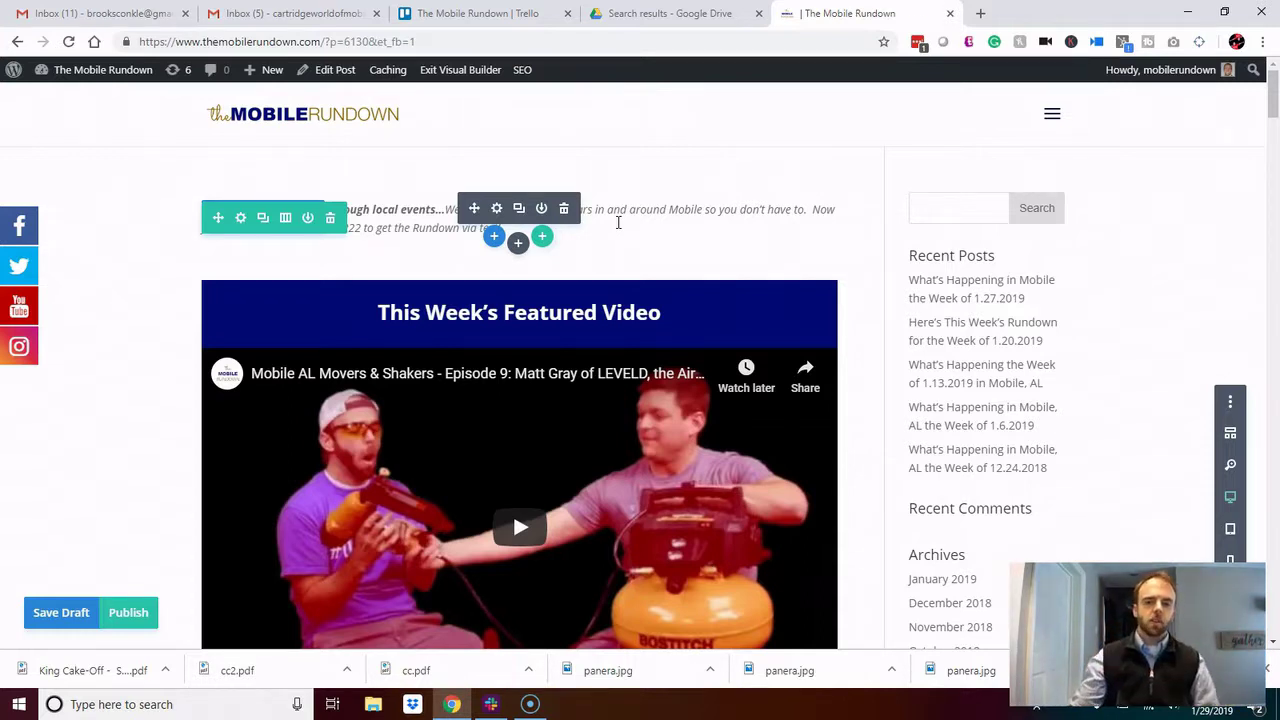
click(683, 203)
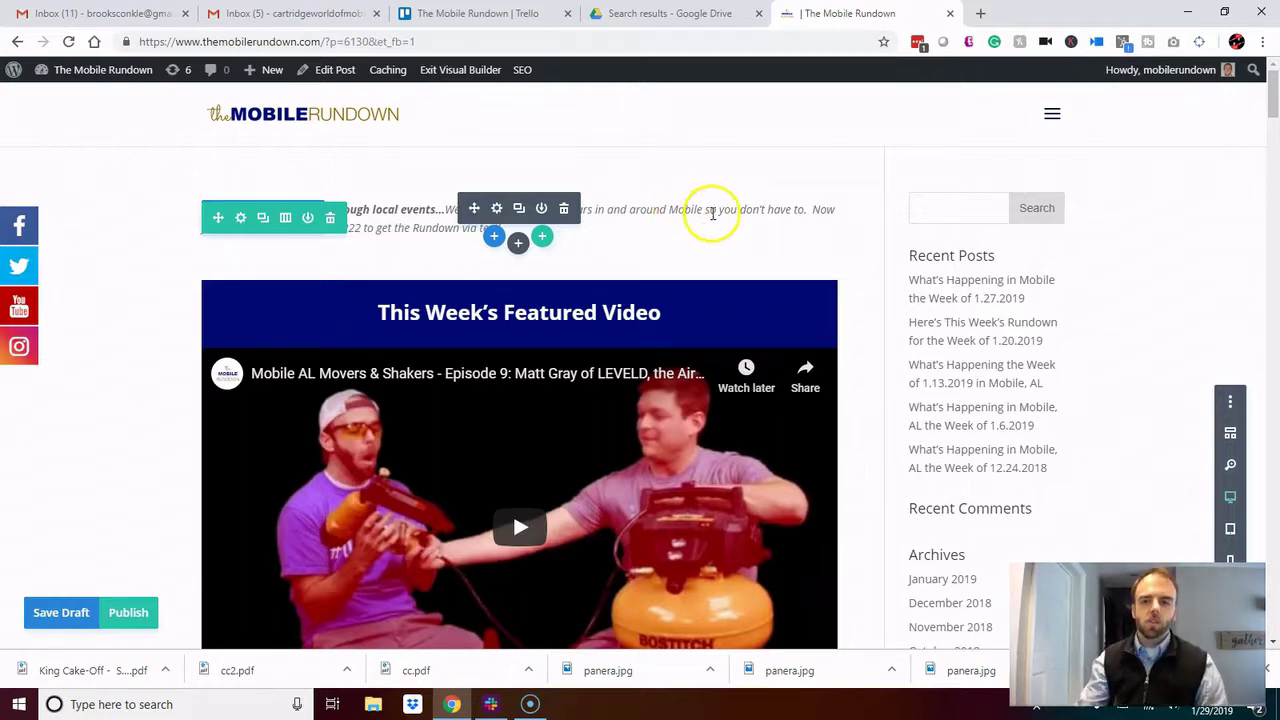
double_click(712, 211)
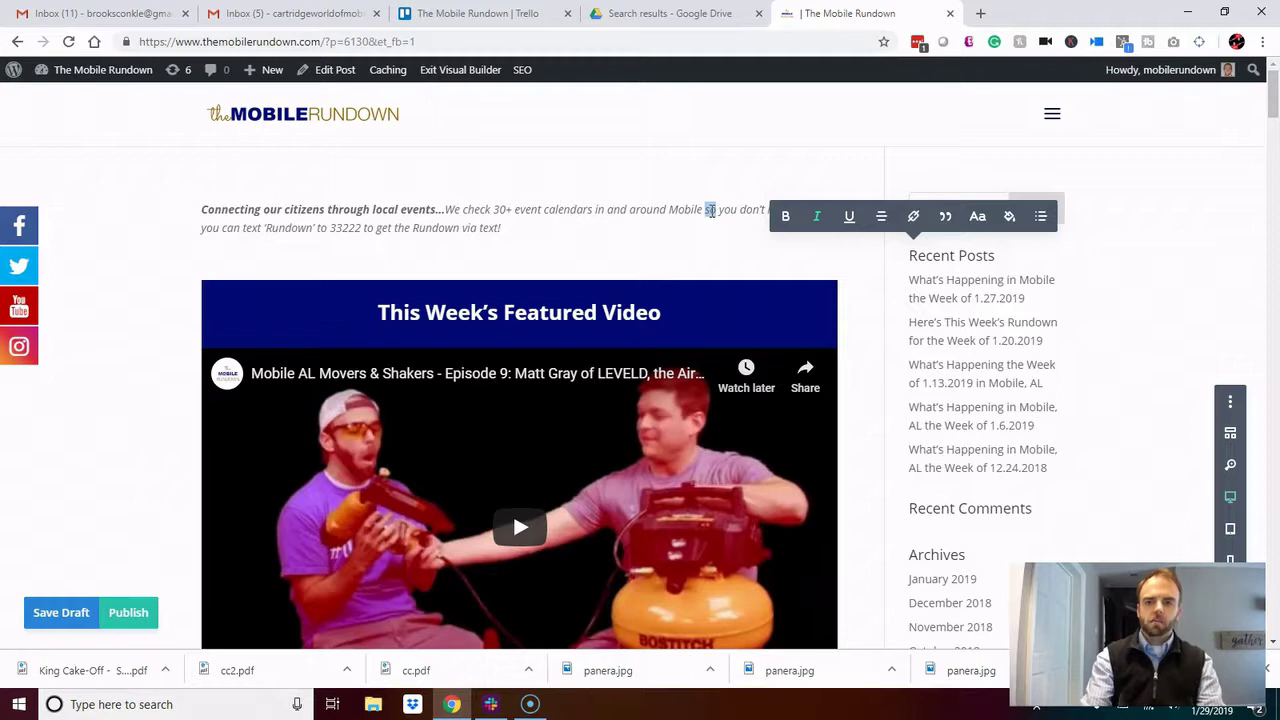
text(dksjfkla)
key(BackSpace)
key(BackSpace)
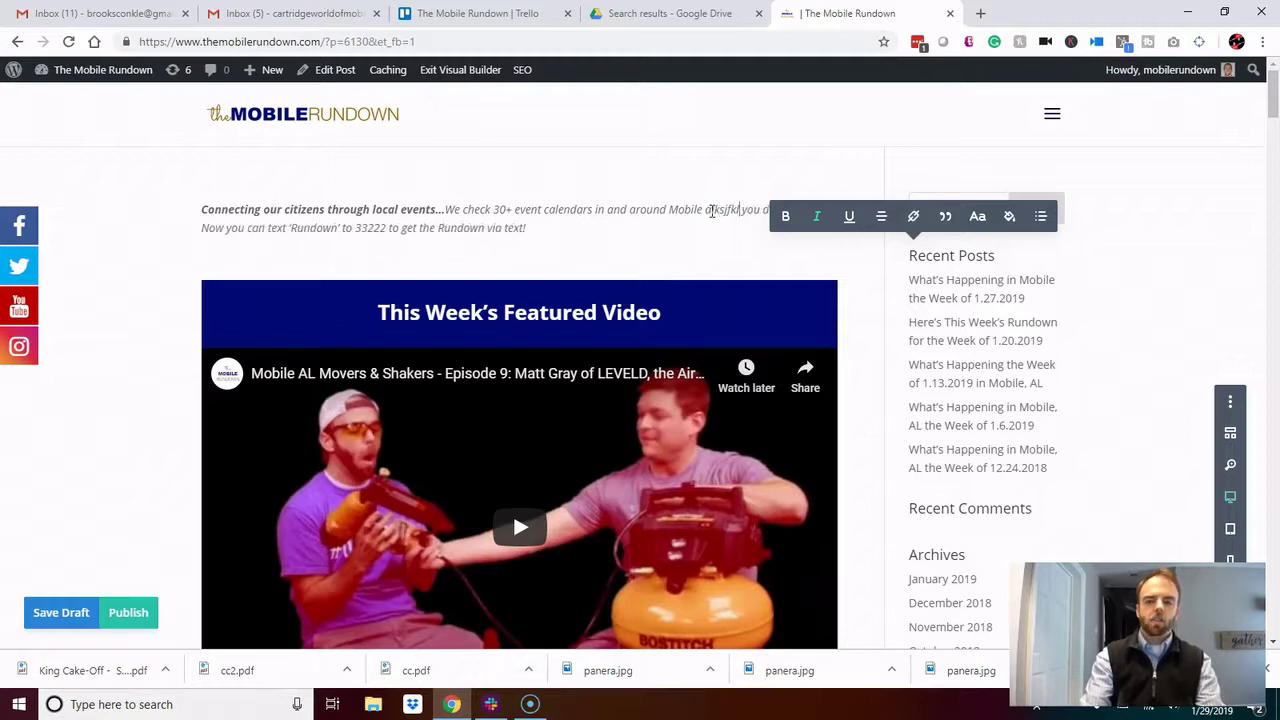
key(BackSpace)
key(BackSpace)
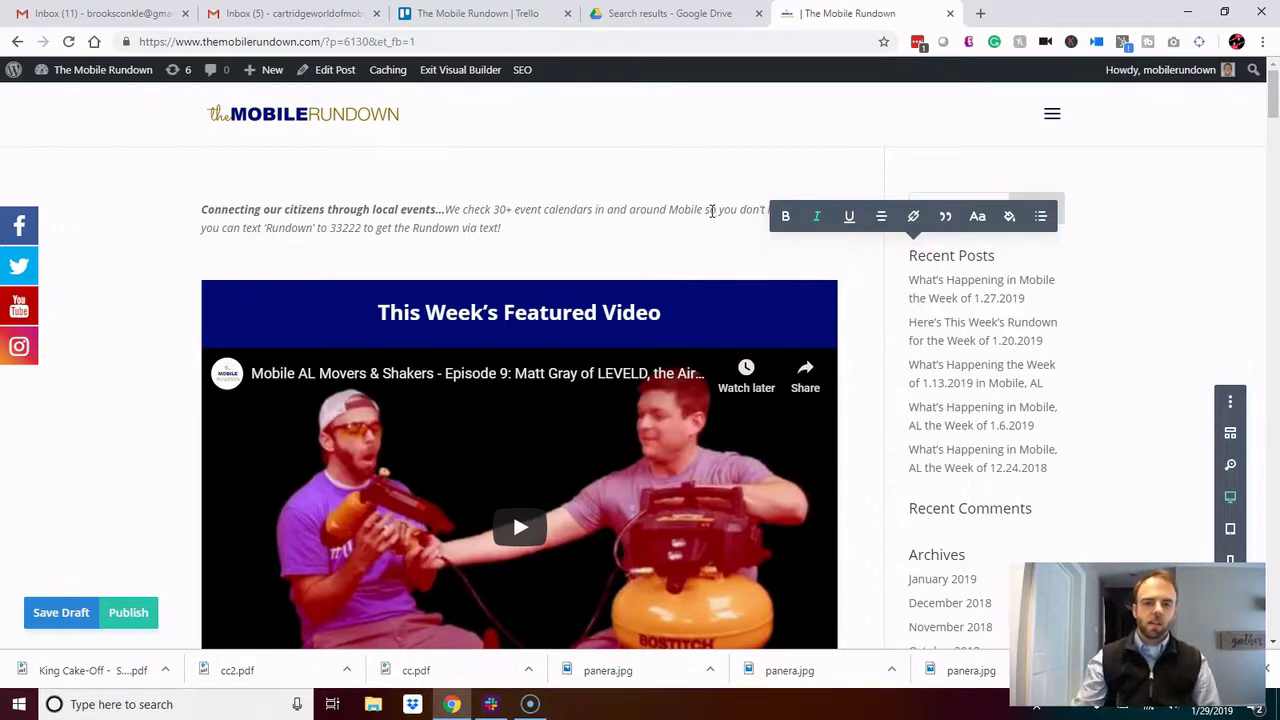
click(532, 226)
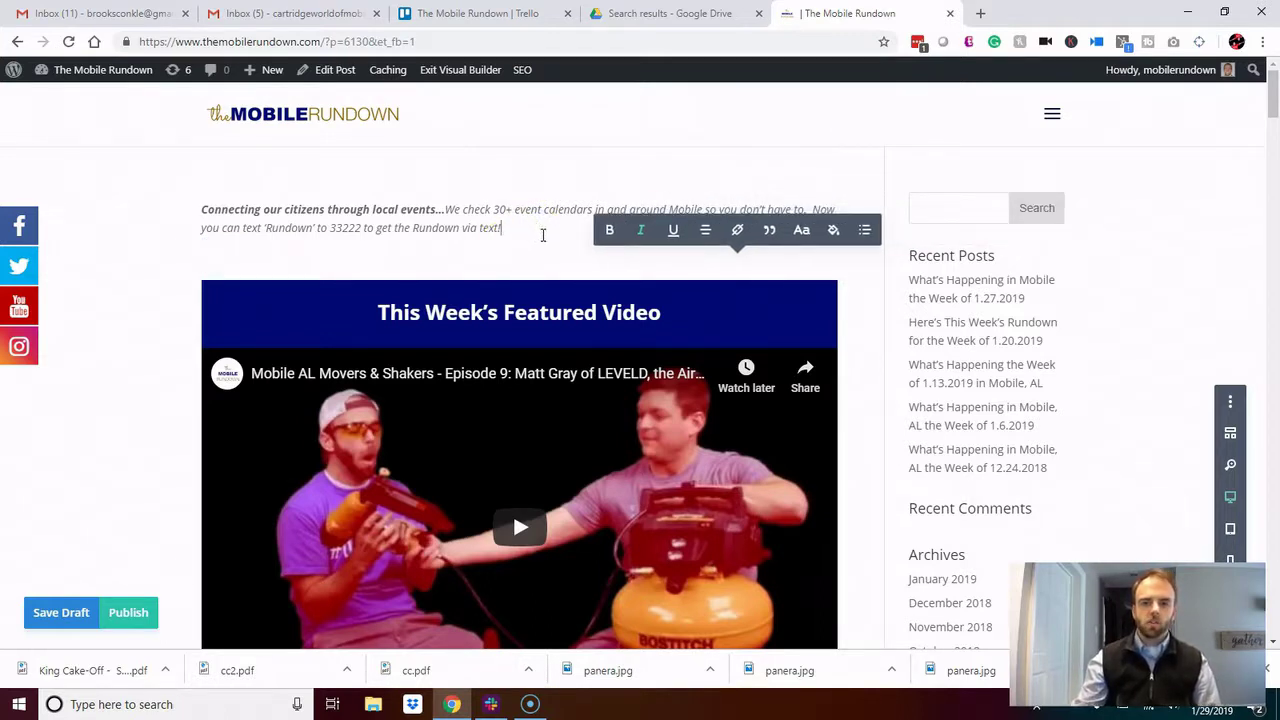
click(437, 209)
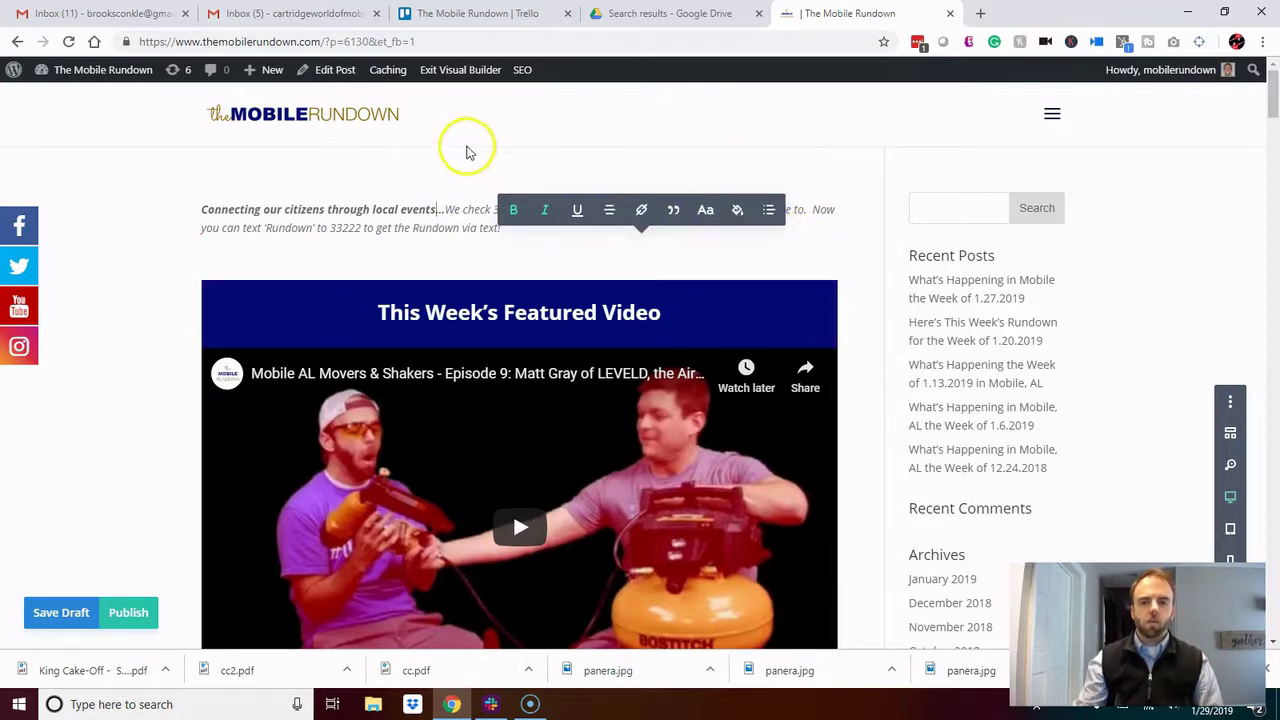
click(523, 117)
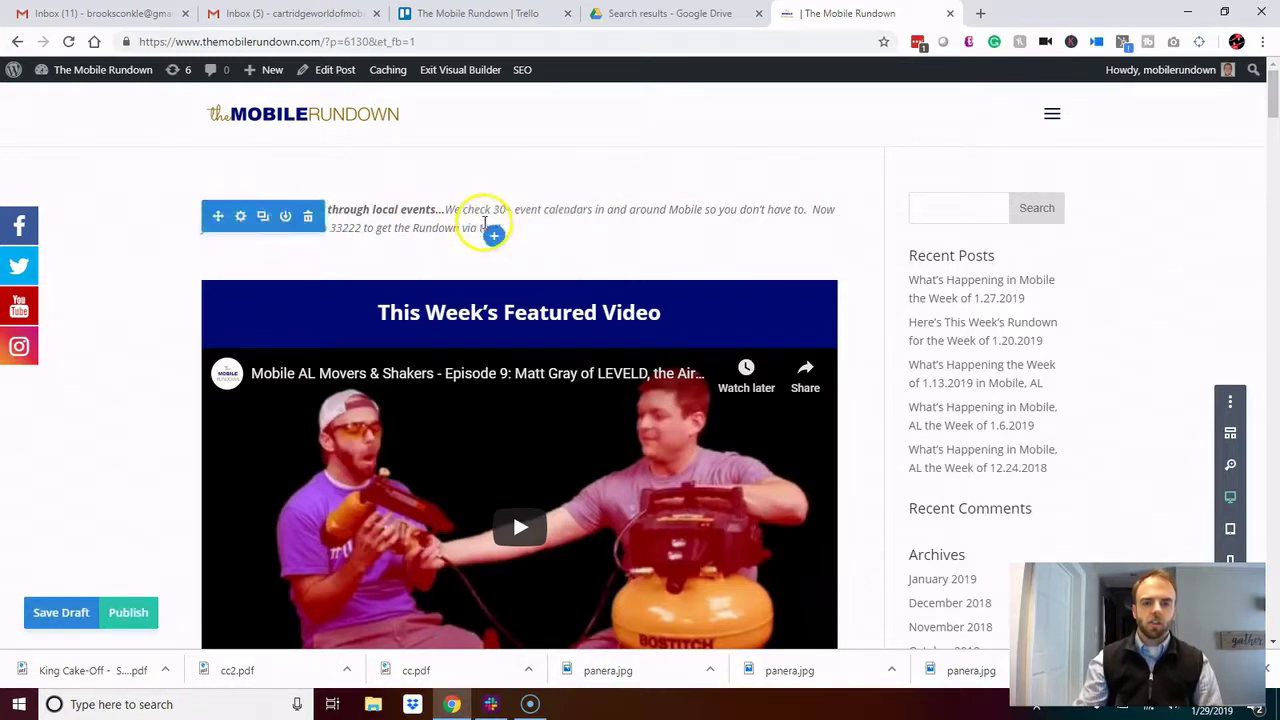
Open the intro text module's settings, examine the link and paragraph style options for its content, and close them without changes.
click(497, 210)
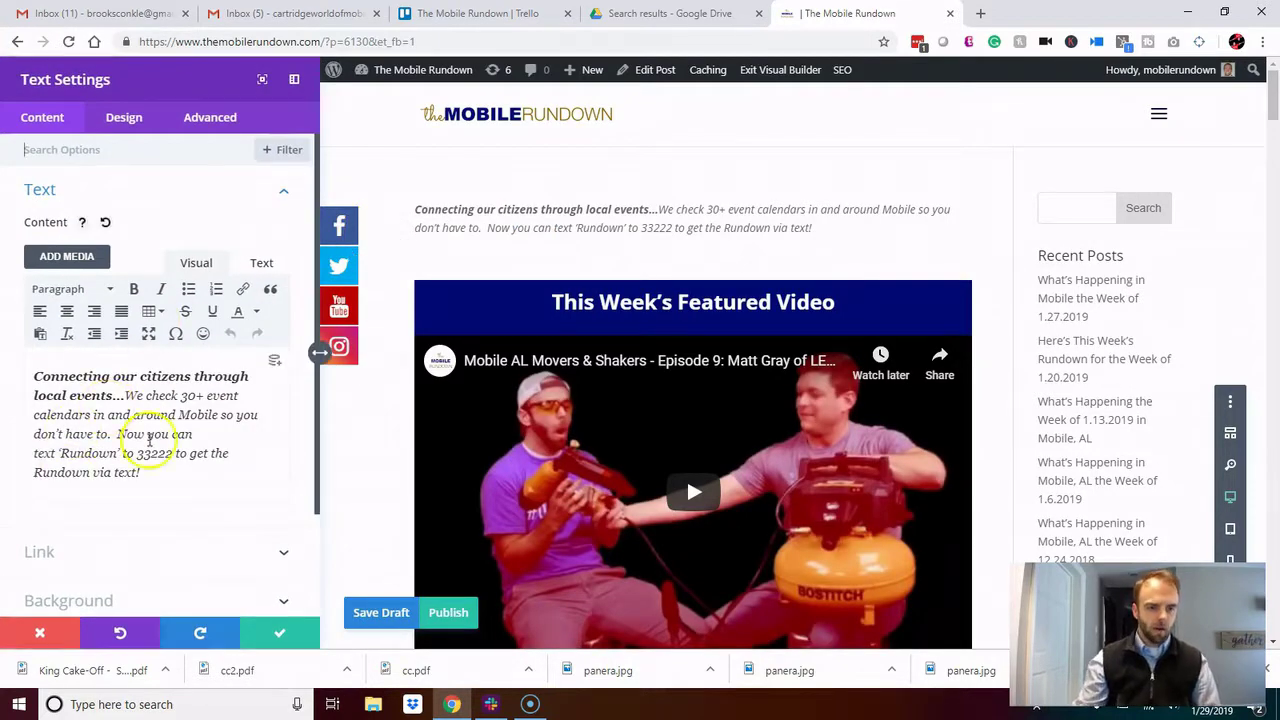
click(42, 380)
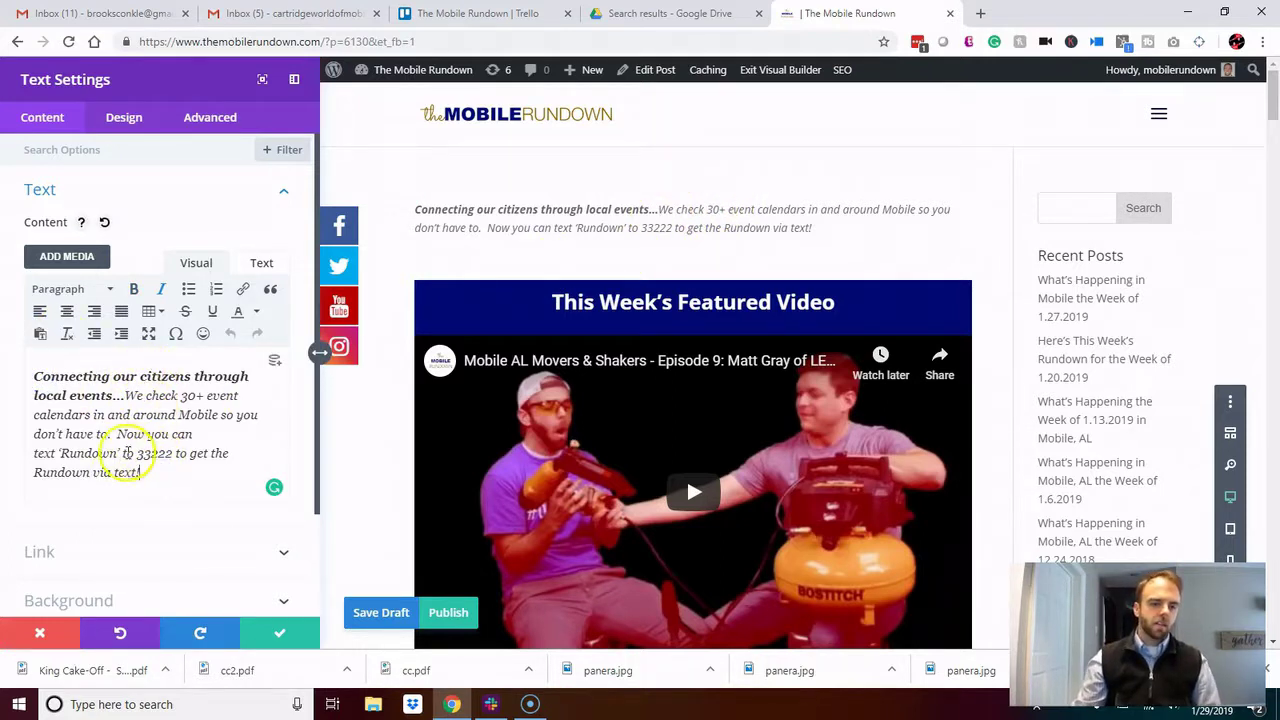
drag(119, 437, 150, 472)
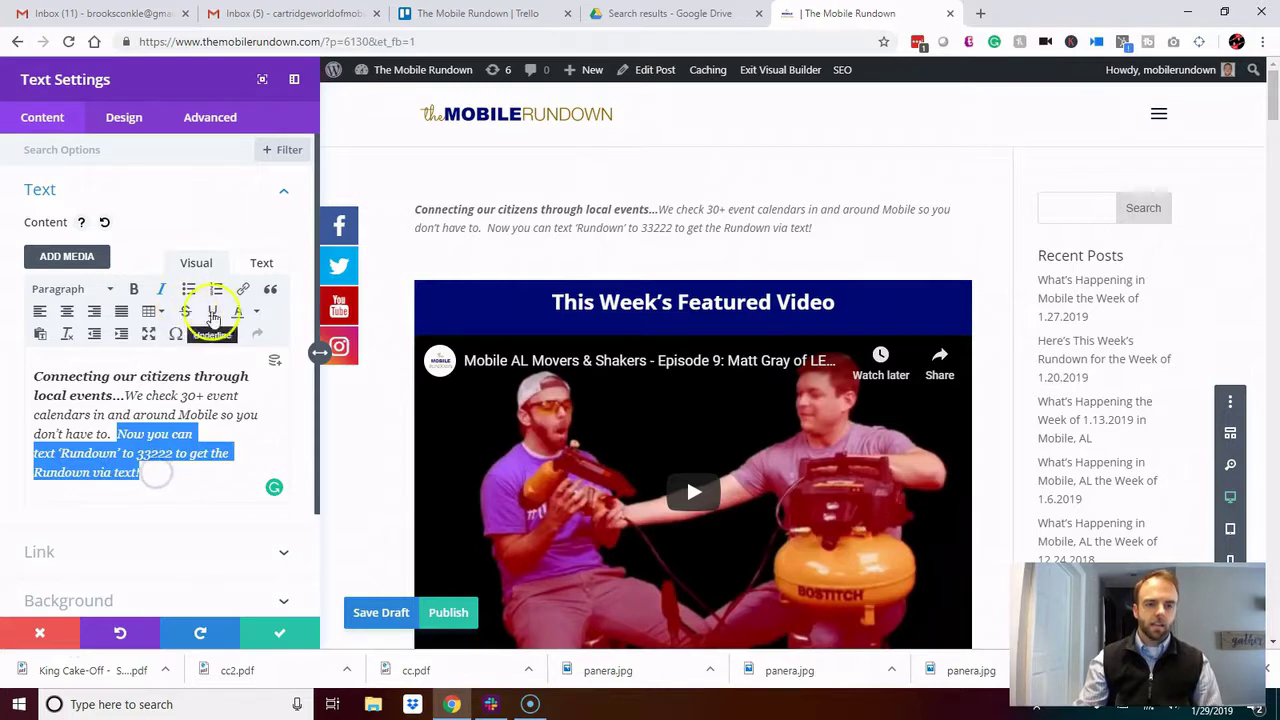
click(243, 288)
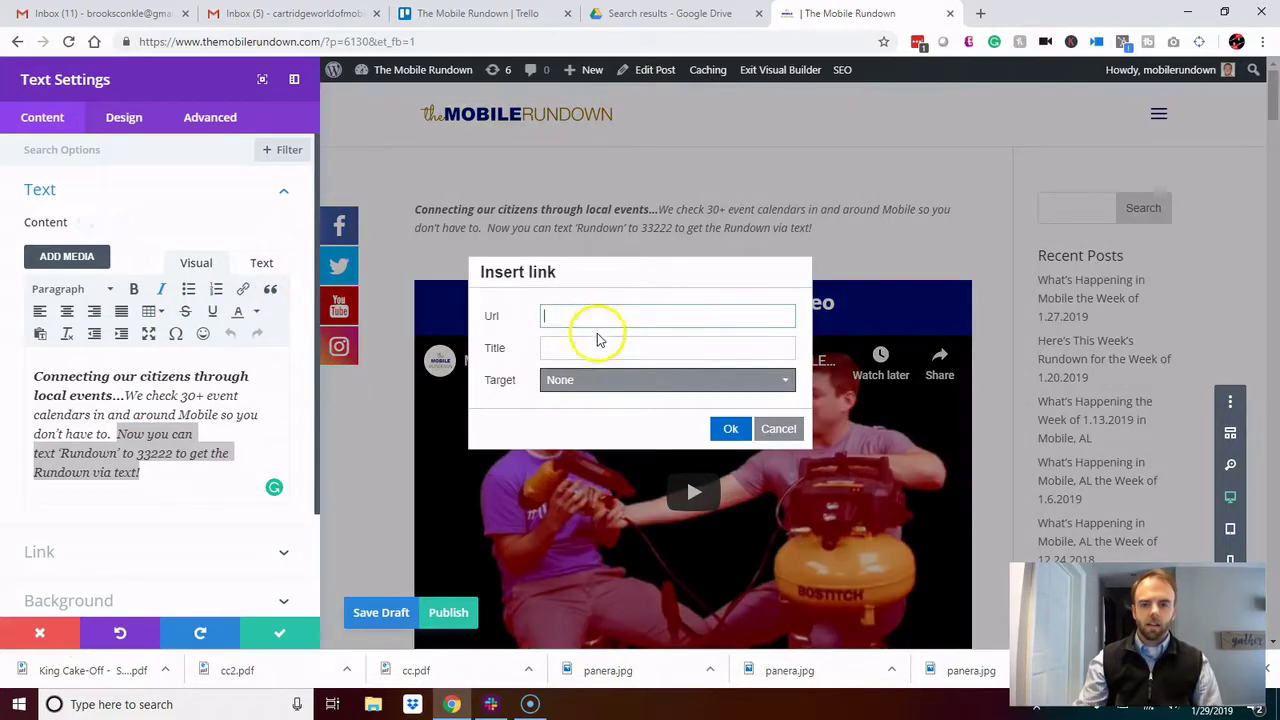
click(779, 429)
click(130, 420)
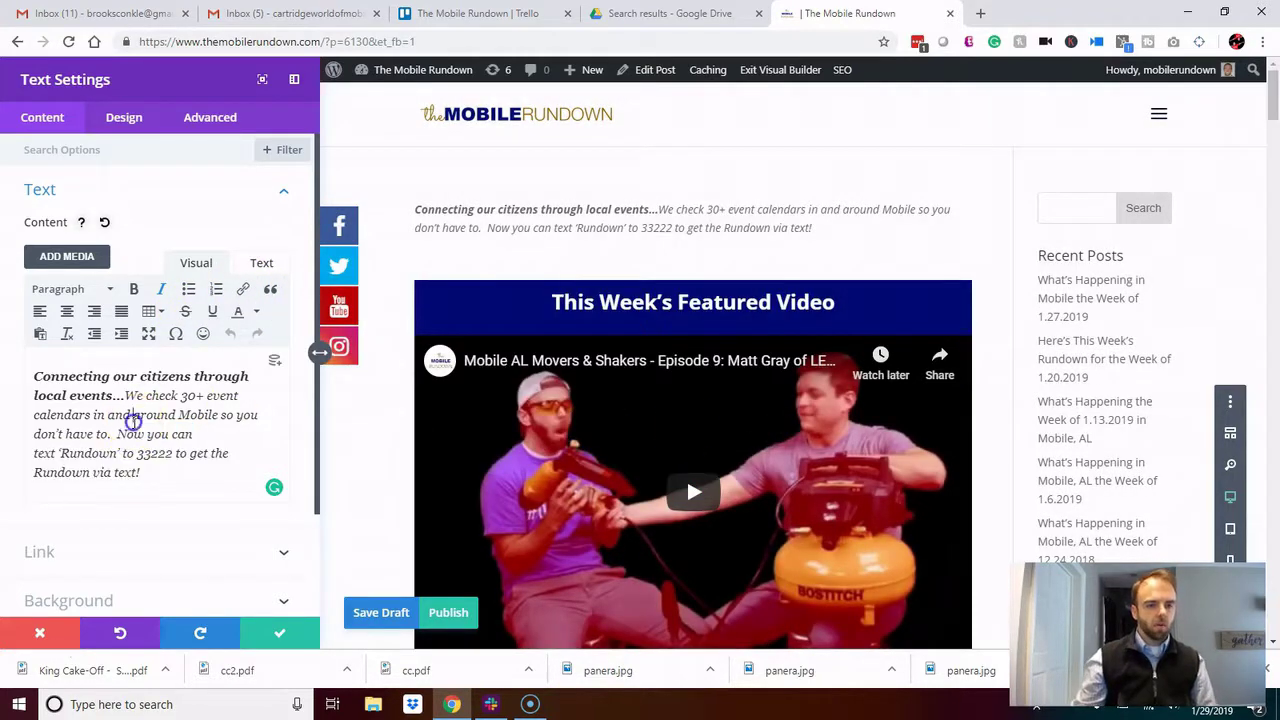
click(109, 289)
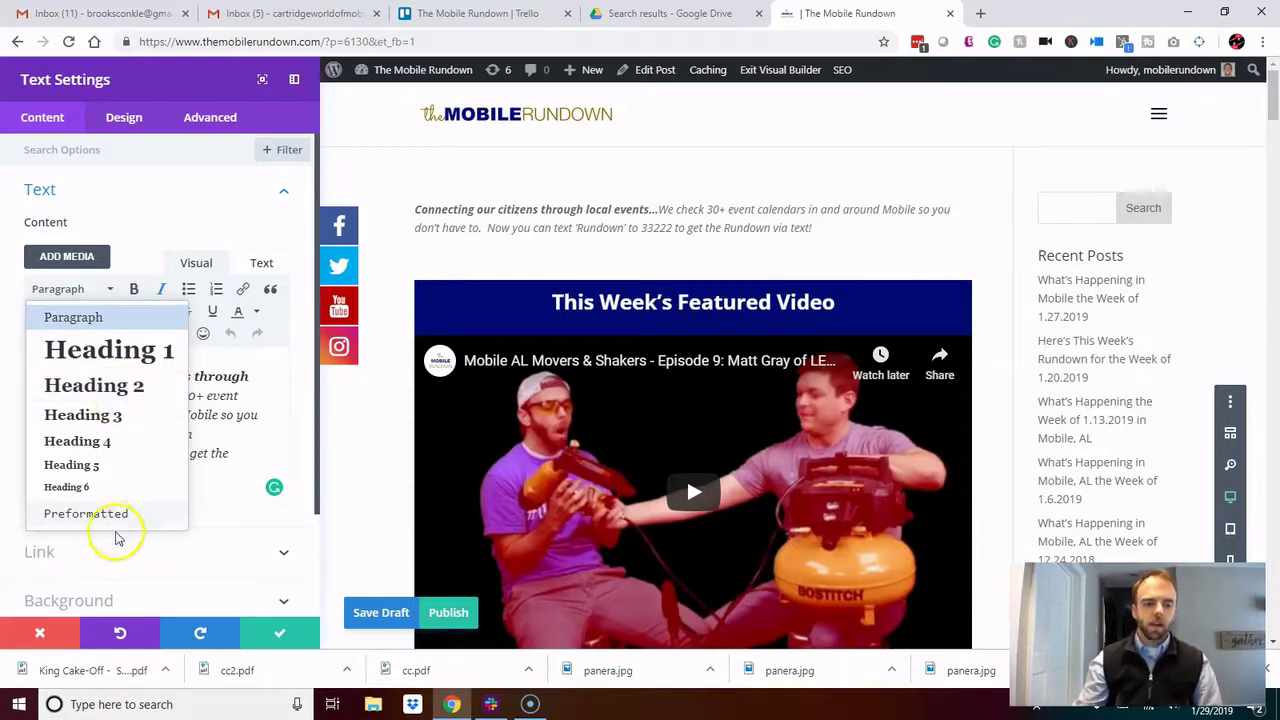
click(60, 632)
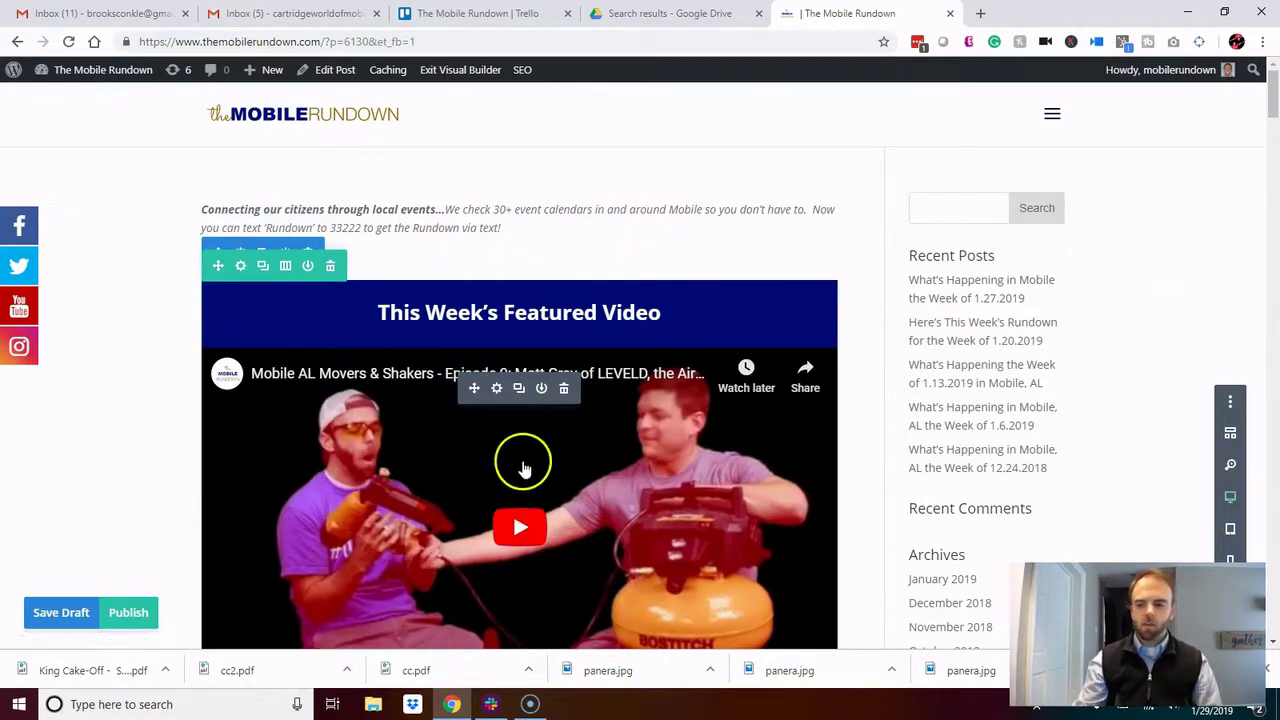
Save the post as a draft and expand the builder's page-level controls.
scroll(632, 503, down, 4)
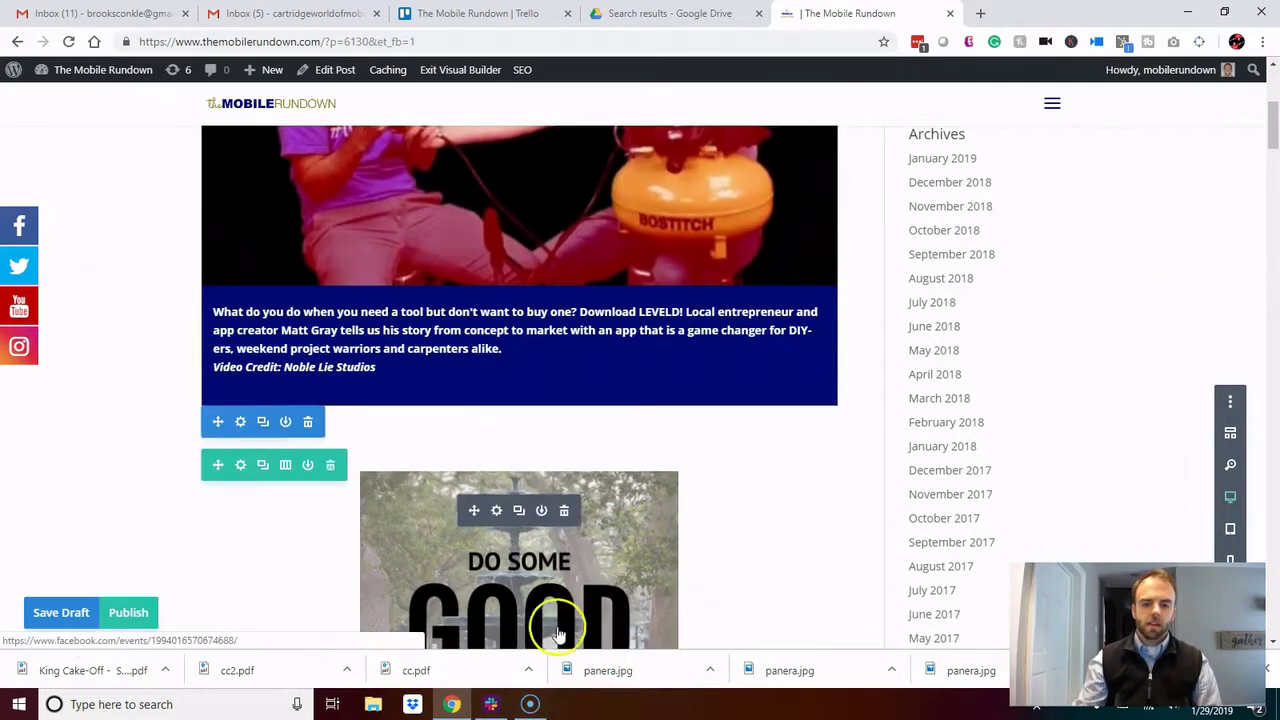
scroll(908, 526, down, 2)
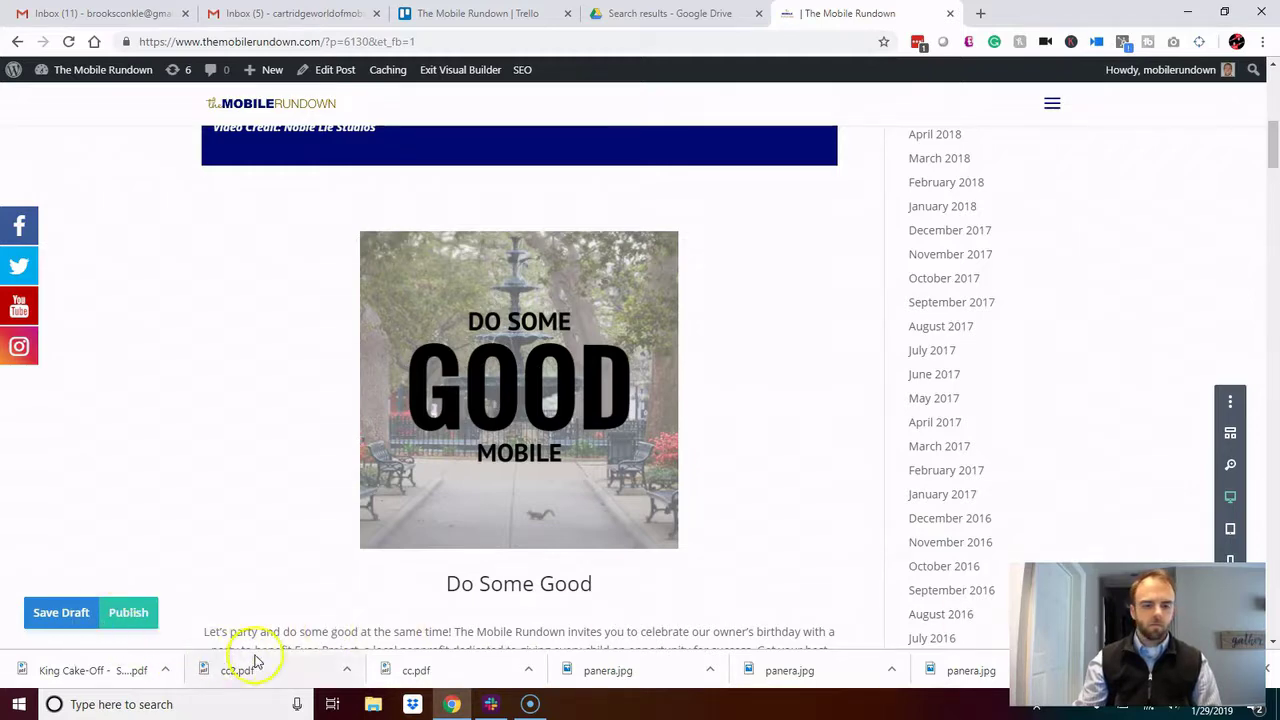
scroll(405, 600, down, 3)
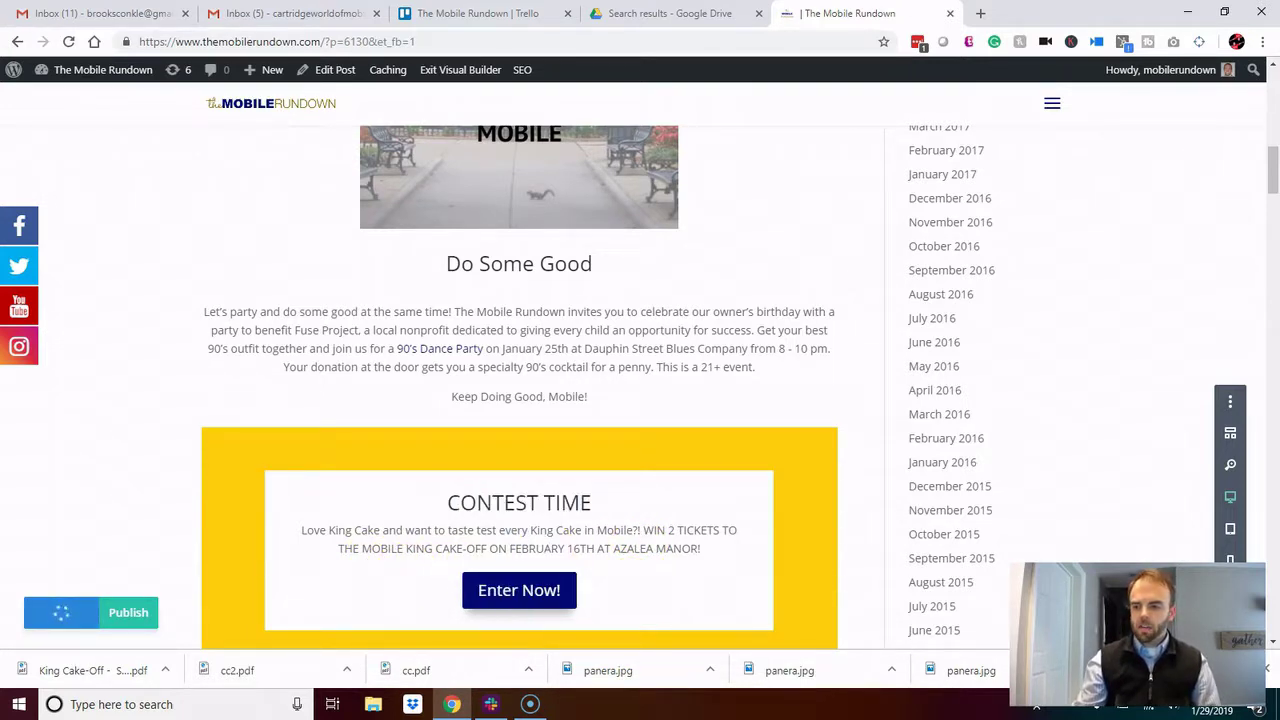
click(1231, 613)
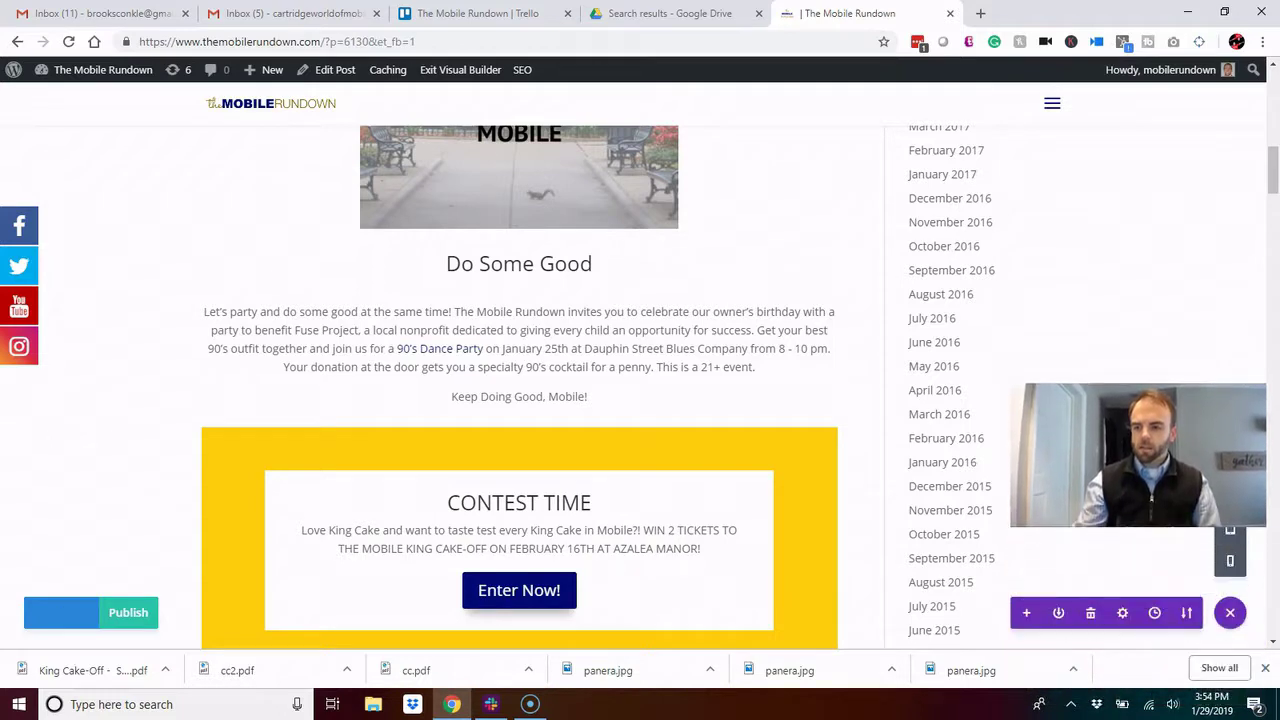
click(1230, 613)
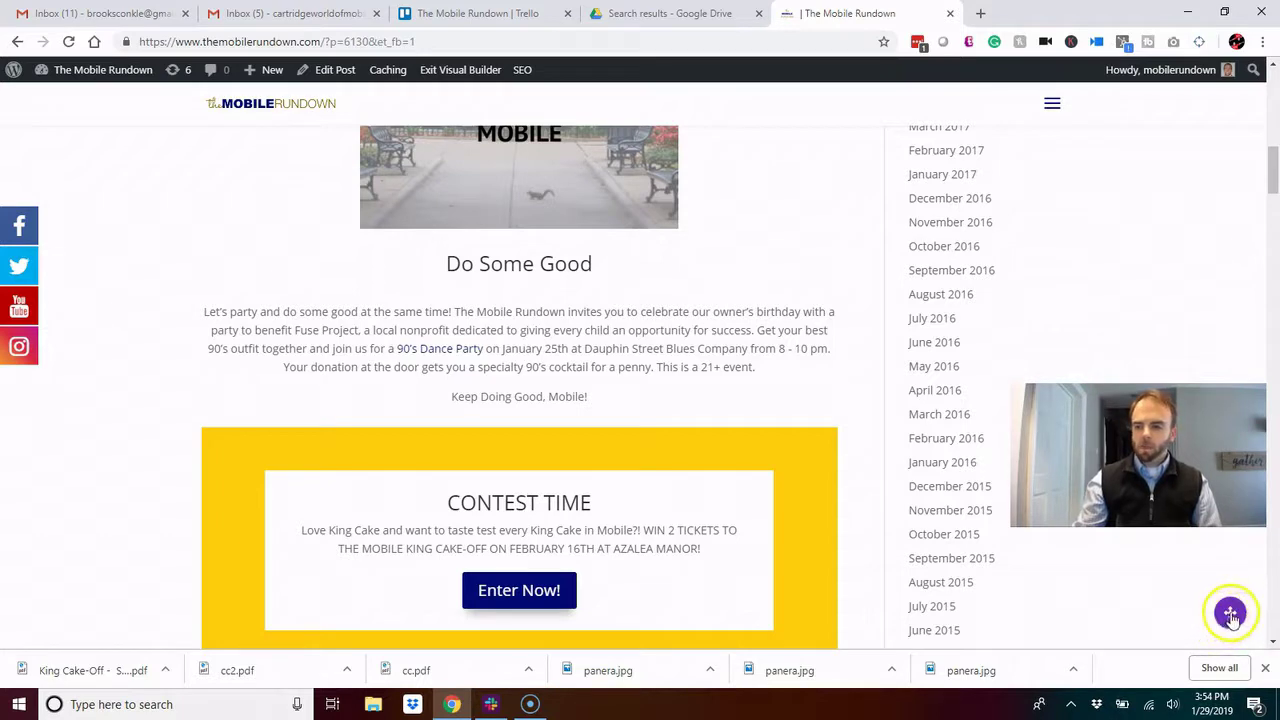
click(1230, 613)
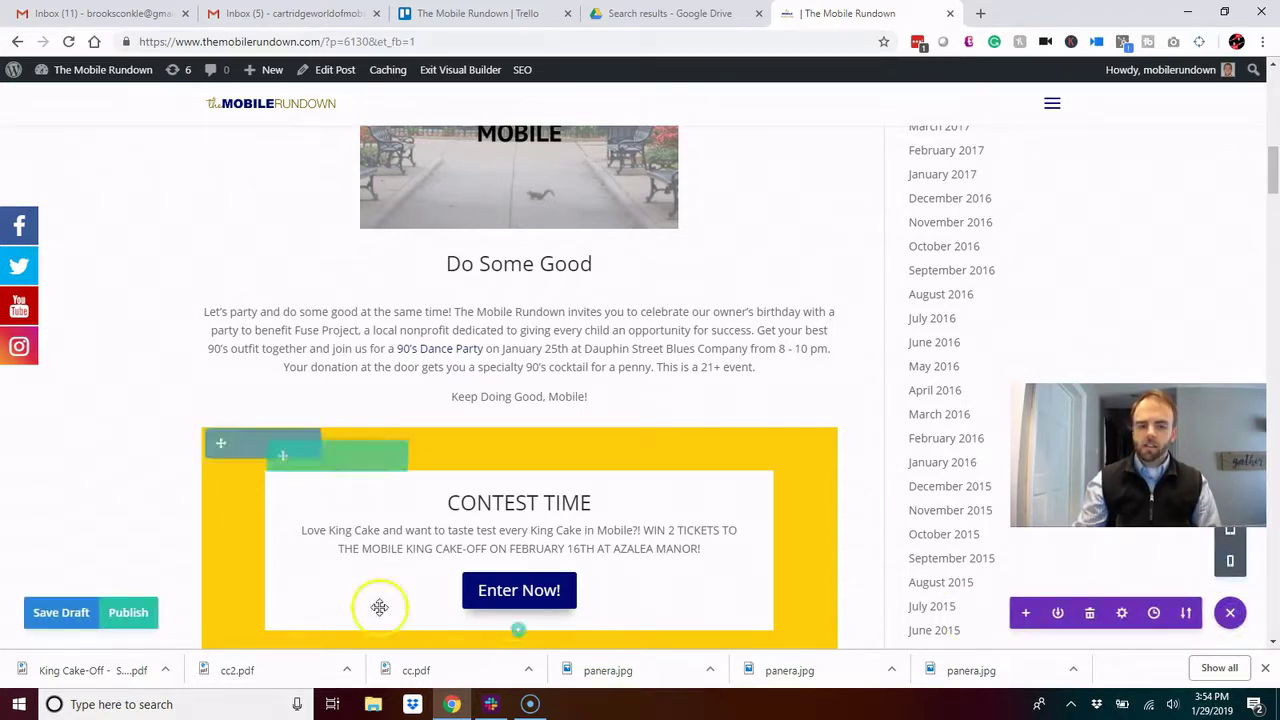
click(130, 612)
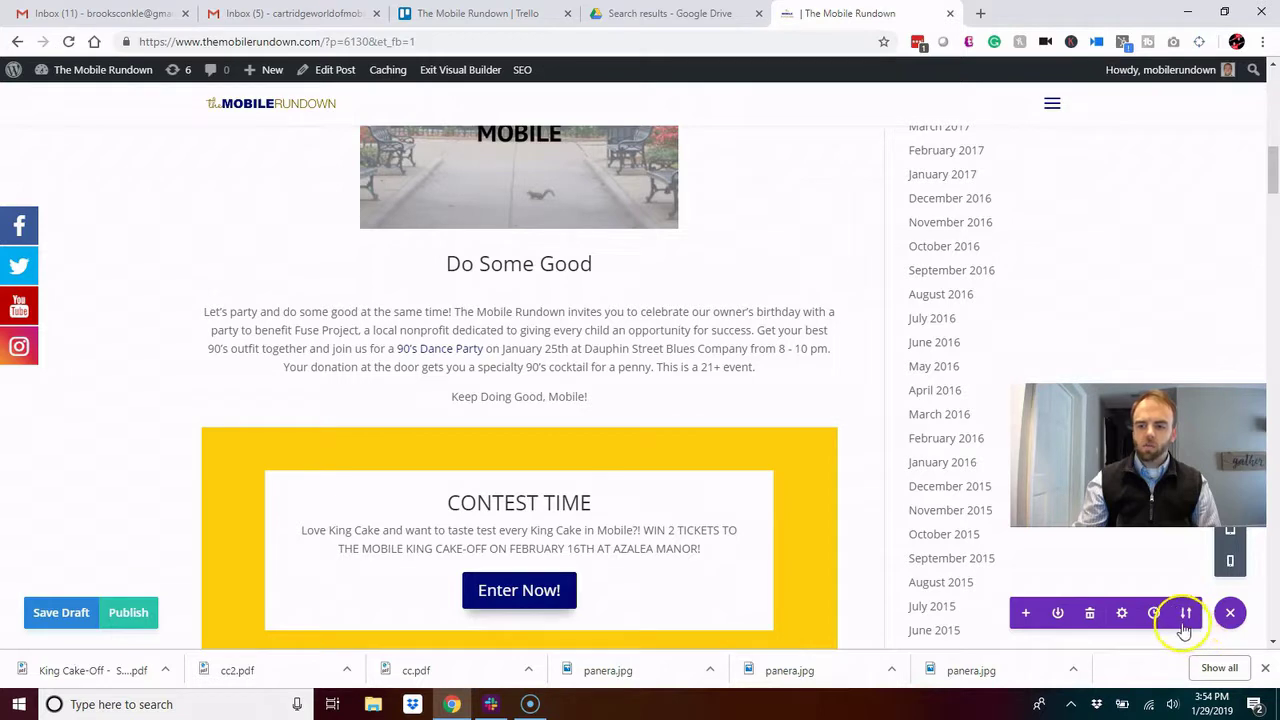
click(62, 618)
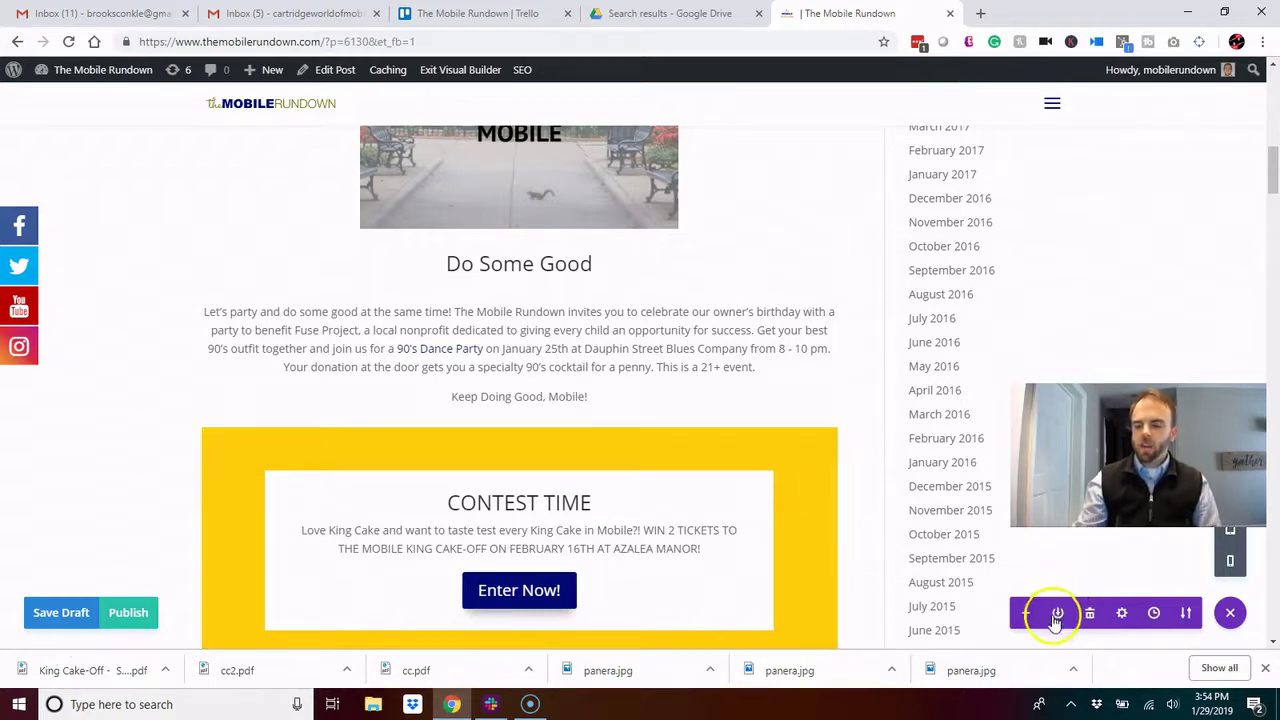
Review the editing history and the post settings, close both without changes, and collapse the page-level controls.
click(1154, 613)
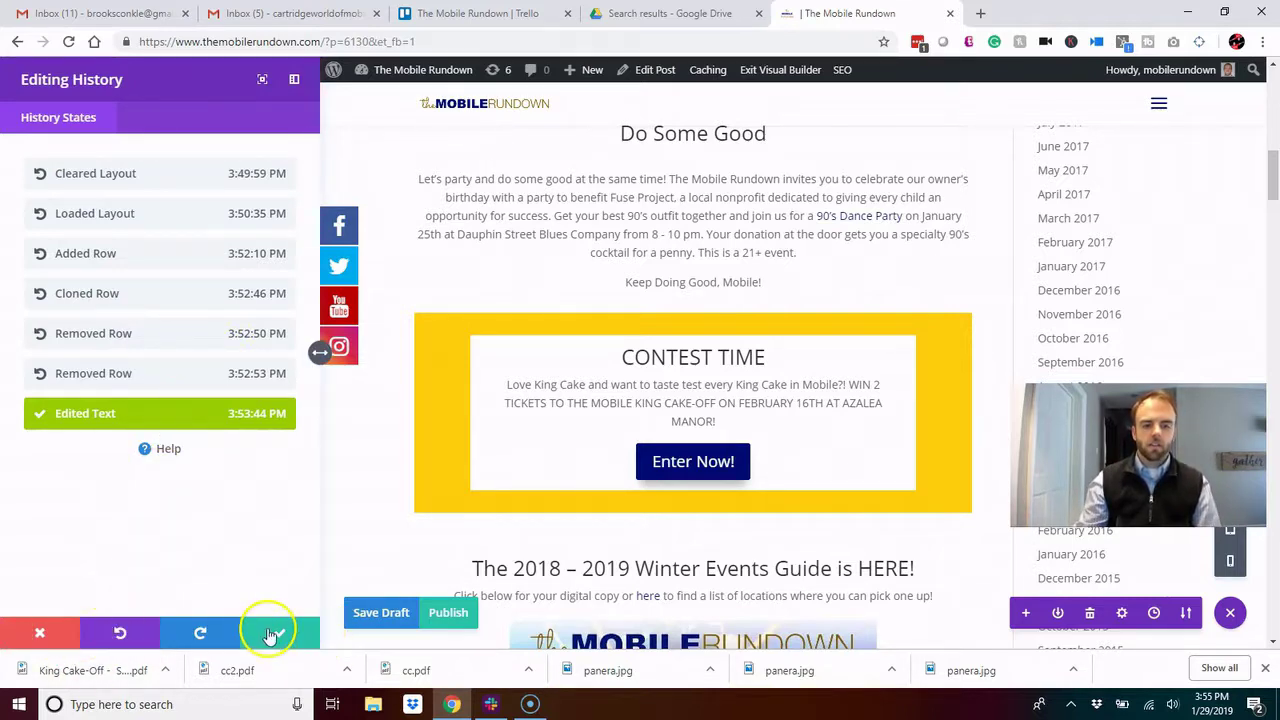
click(13, 645)
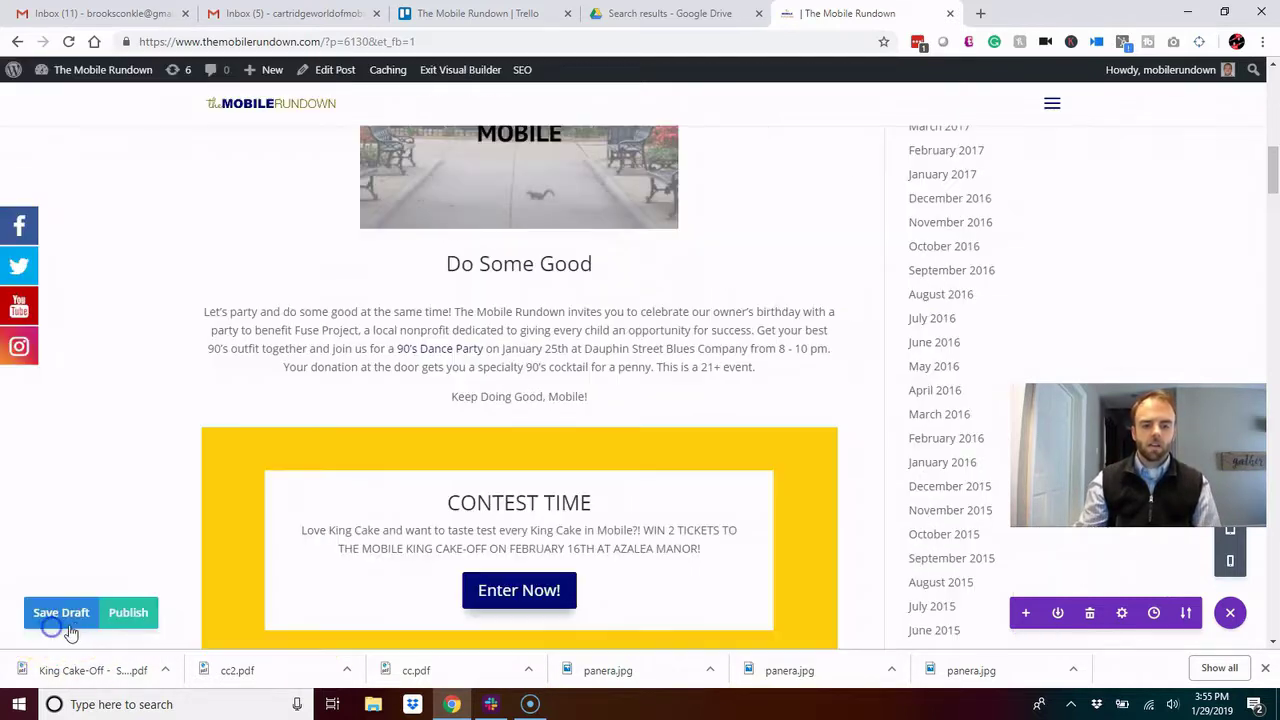
click(1121, 612)
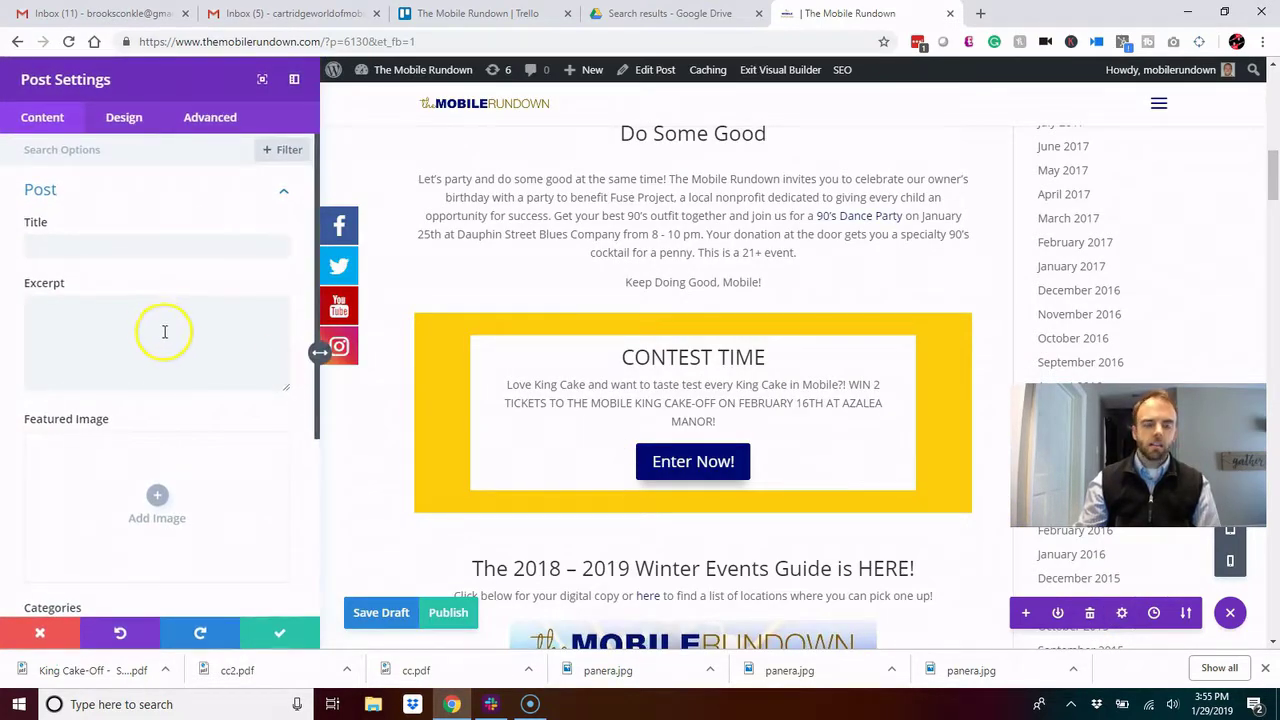
click(37, 632)
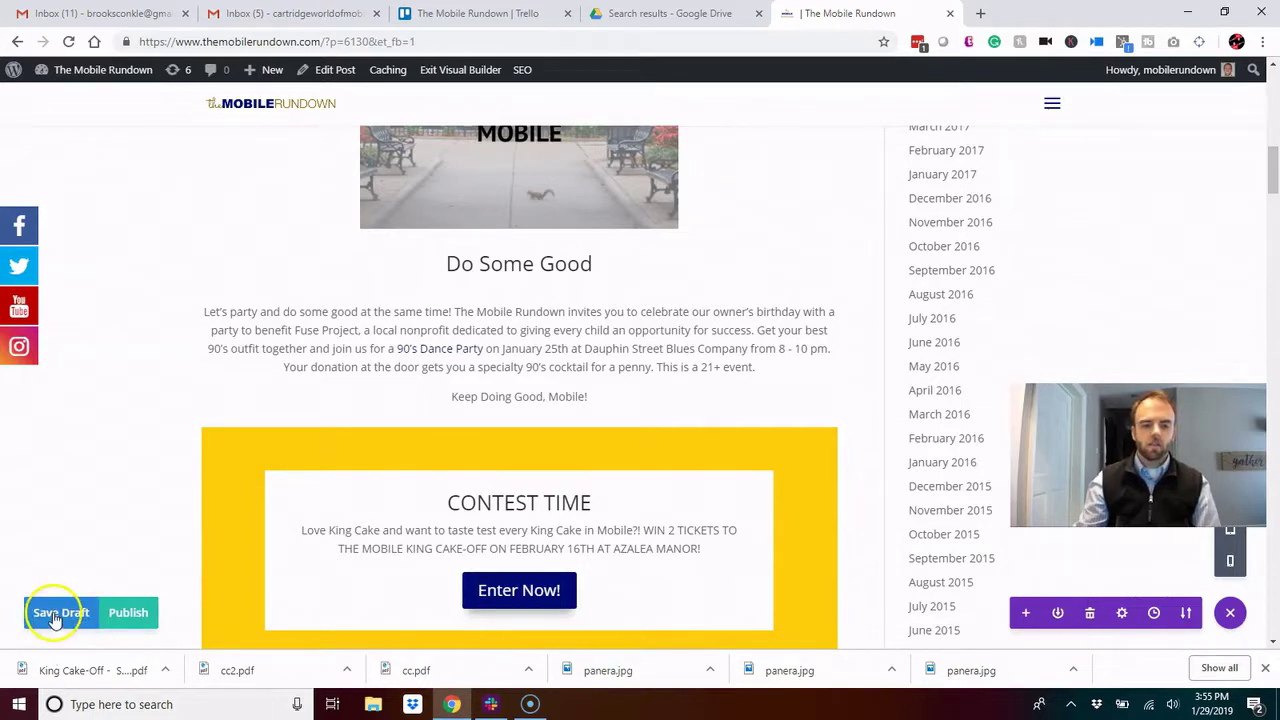
click(1230, 614)
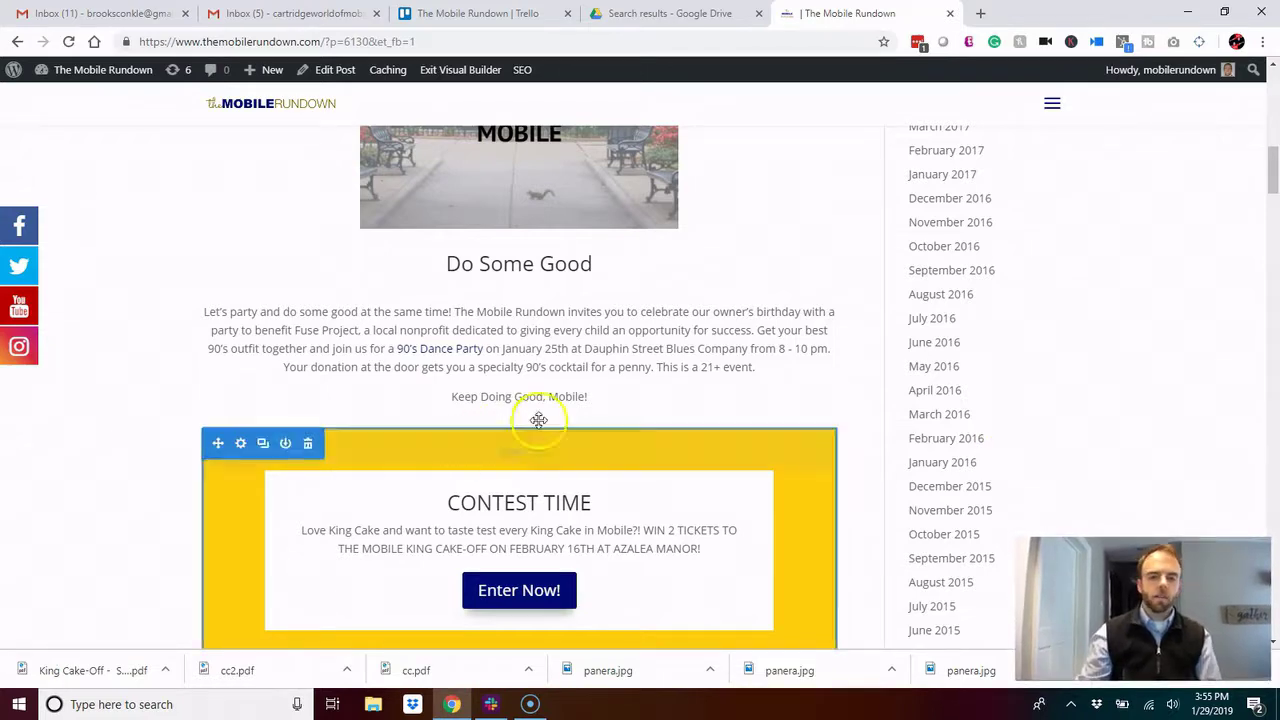
Open the Do Some Good image's settings, examine its image and link options, and close them without changes.
scroll(560, 400, up, 5)
scroll(565, 480, down, 2)
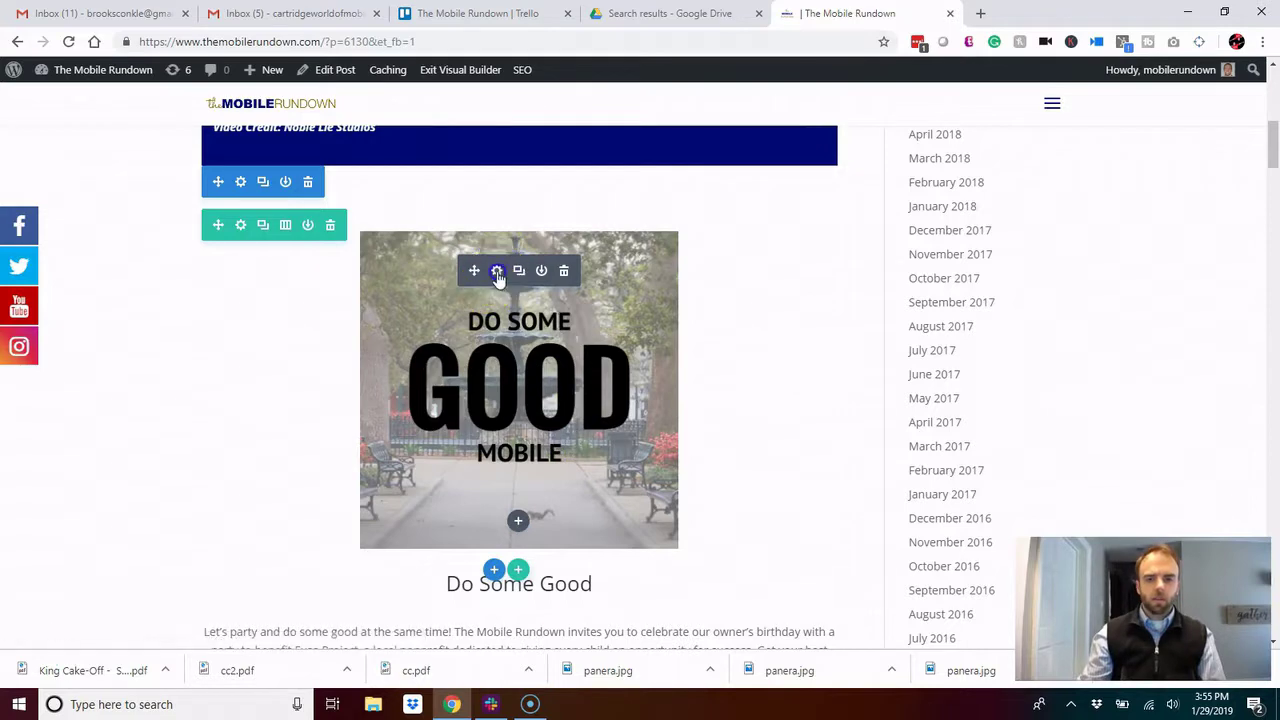
click(497, 271)
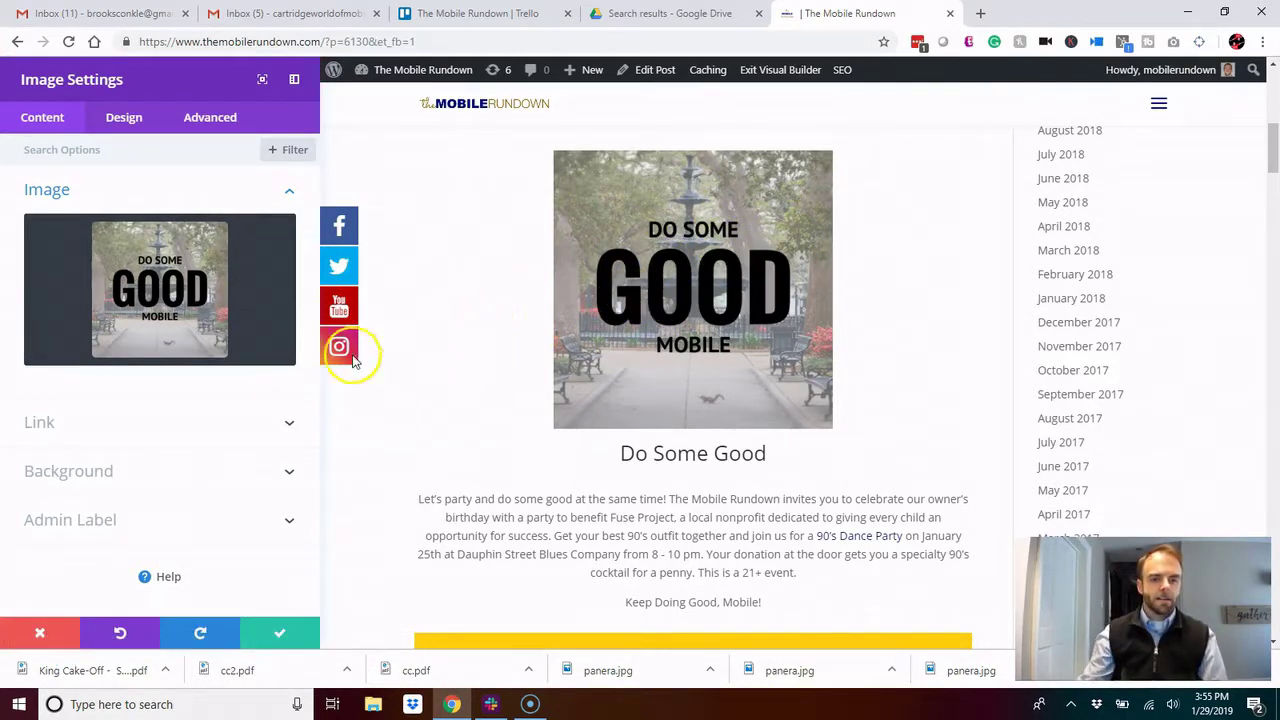
click(135, 424)
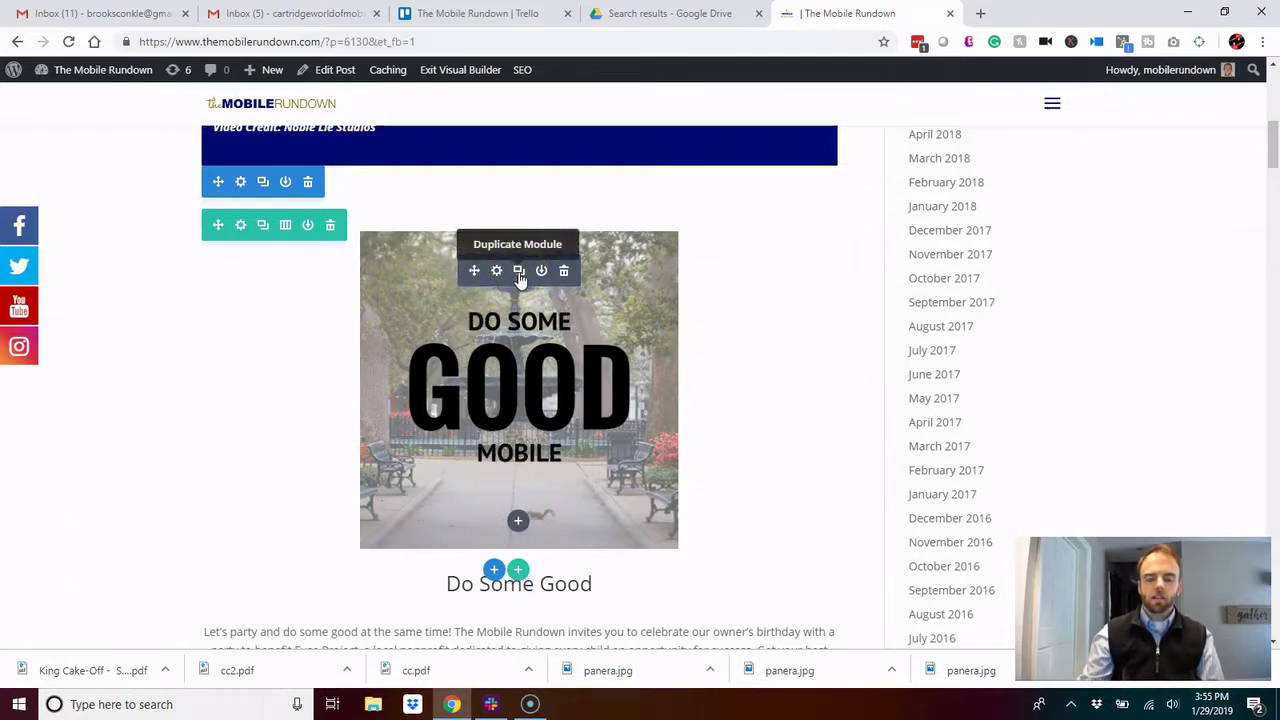
Review the module types that can be inserted below the Do Some Good image, and close the list without adding one.
click(518, 522)
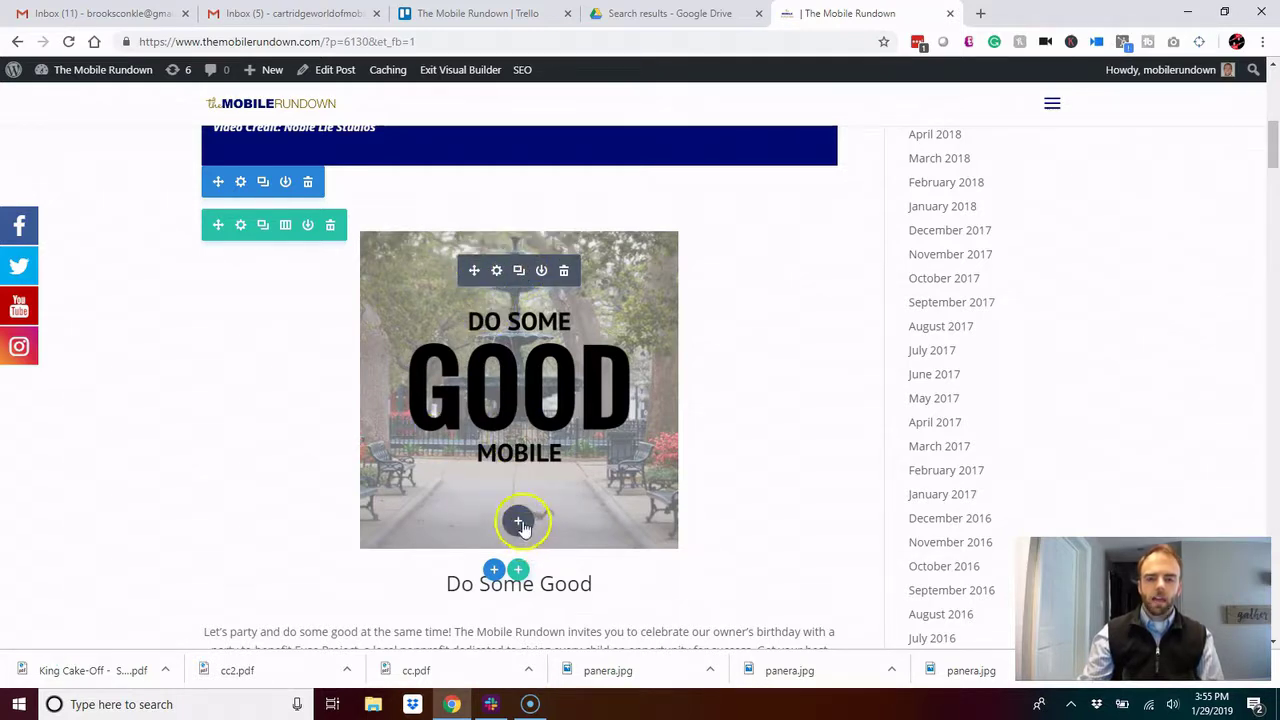
click(518, 522)
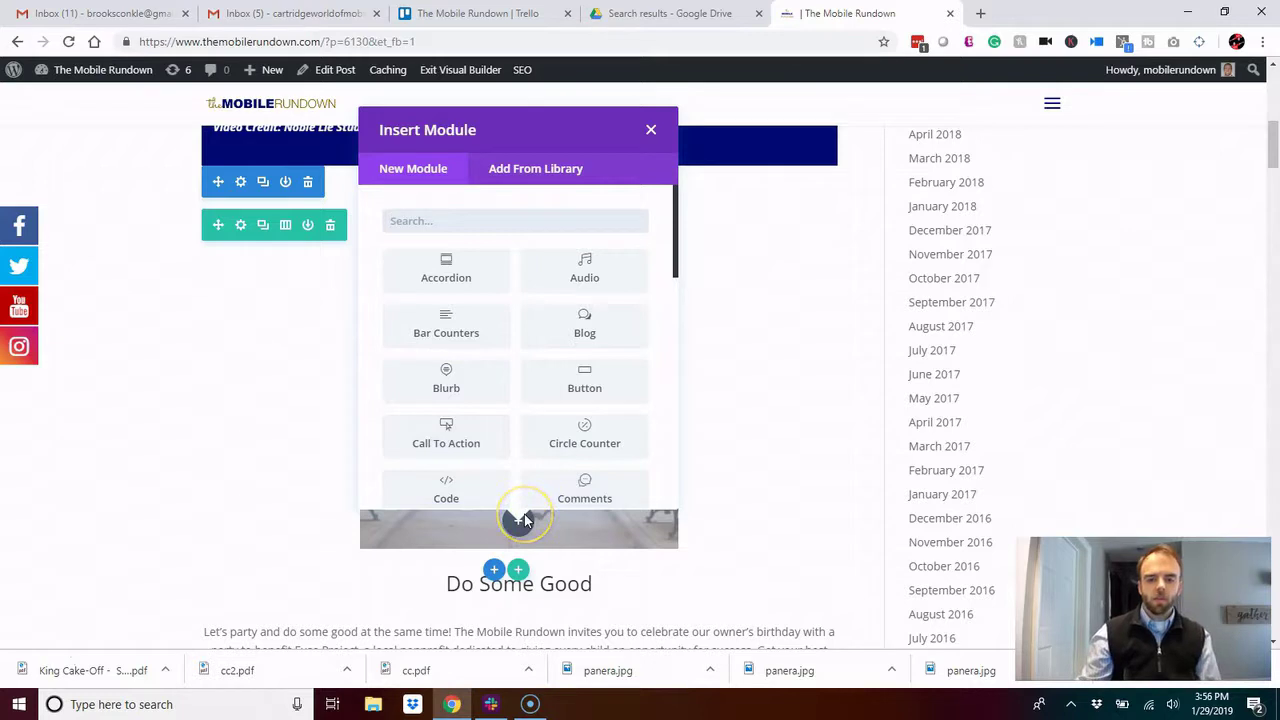
click(650, 130)
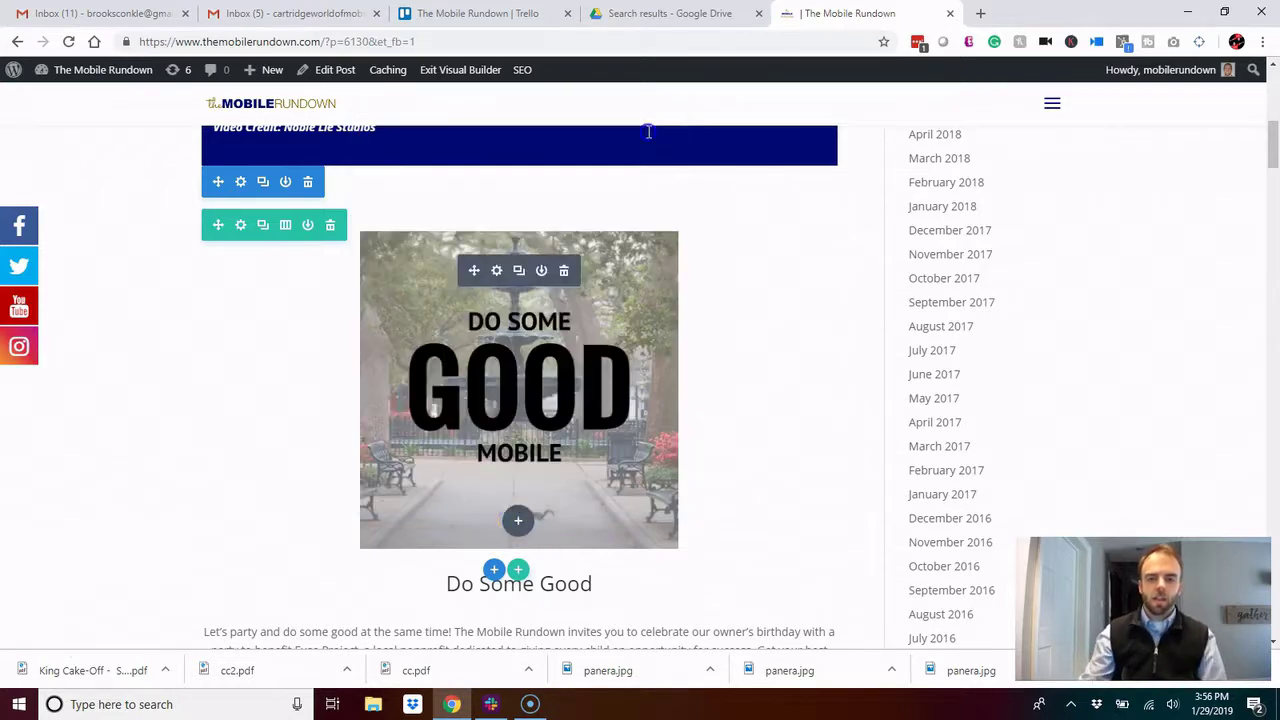
scroll(200, 375, down, 1)
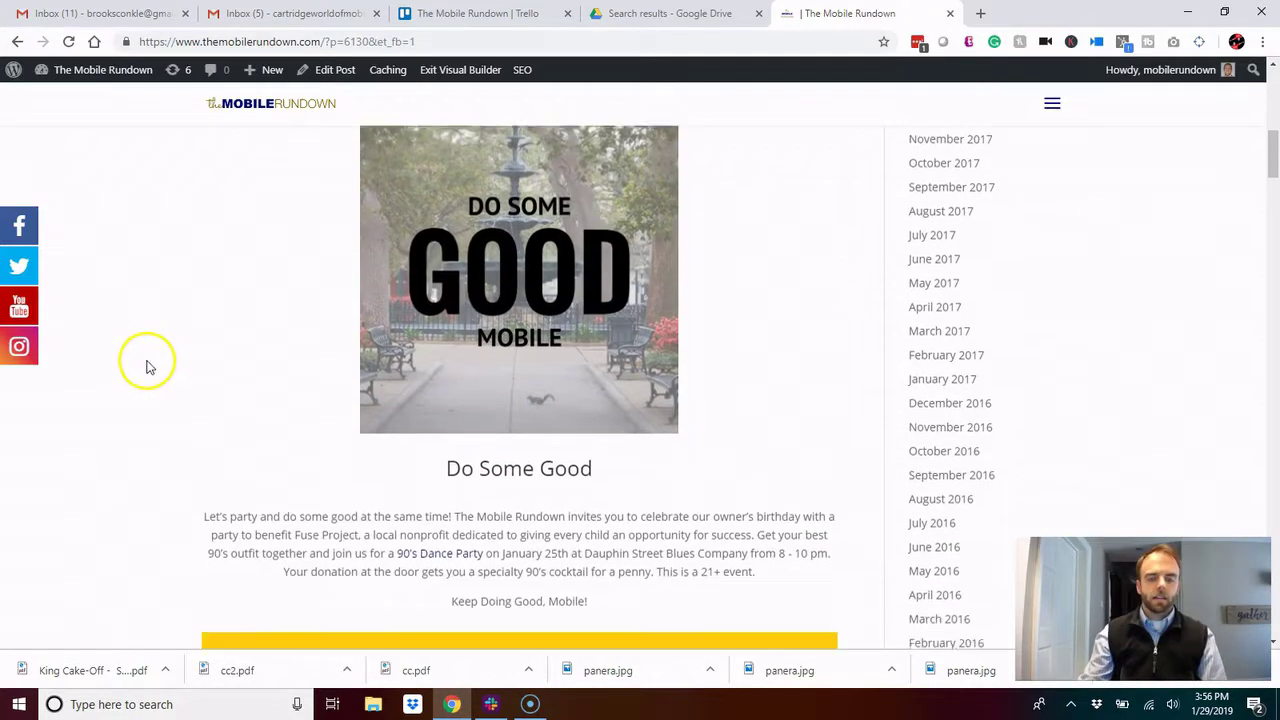
Insert a new row with two equal columns below the Do Some Good image.
scroll(146, 367, up, 1)
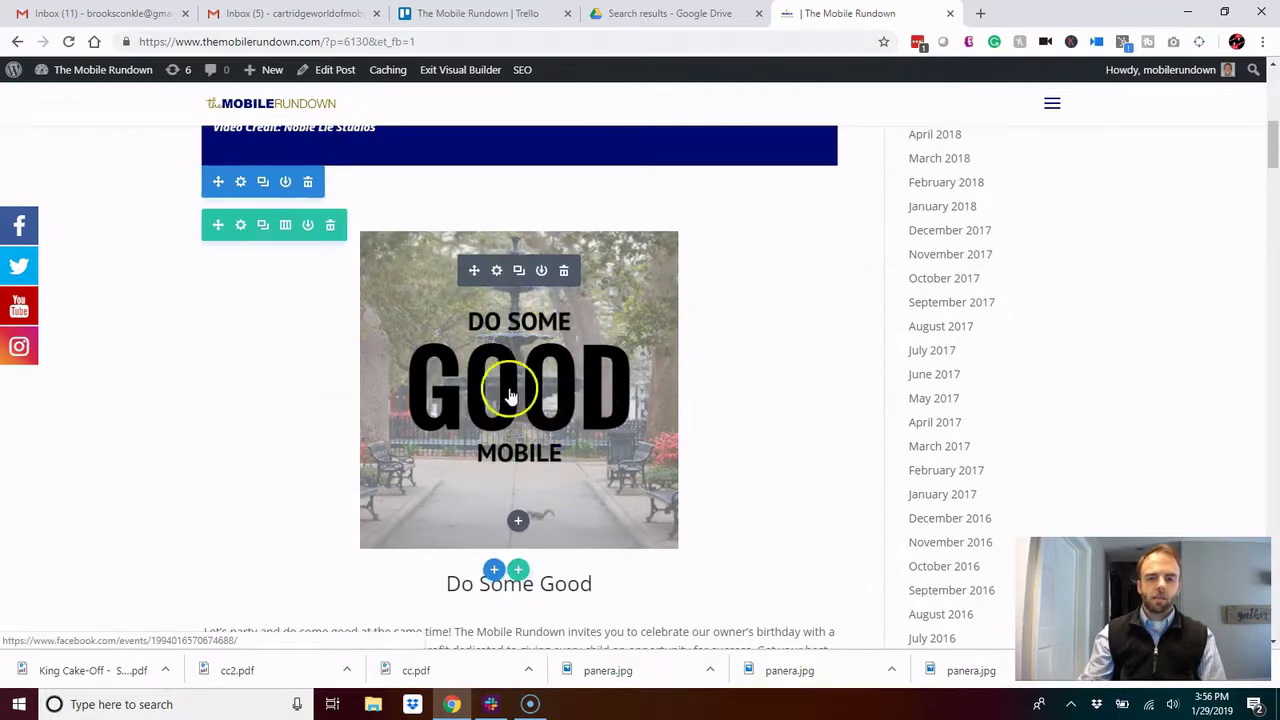
click(522, 575)
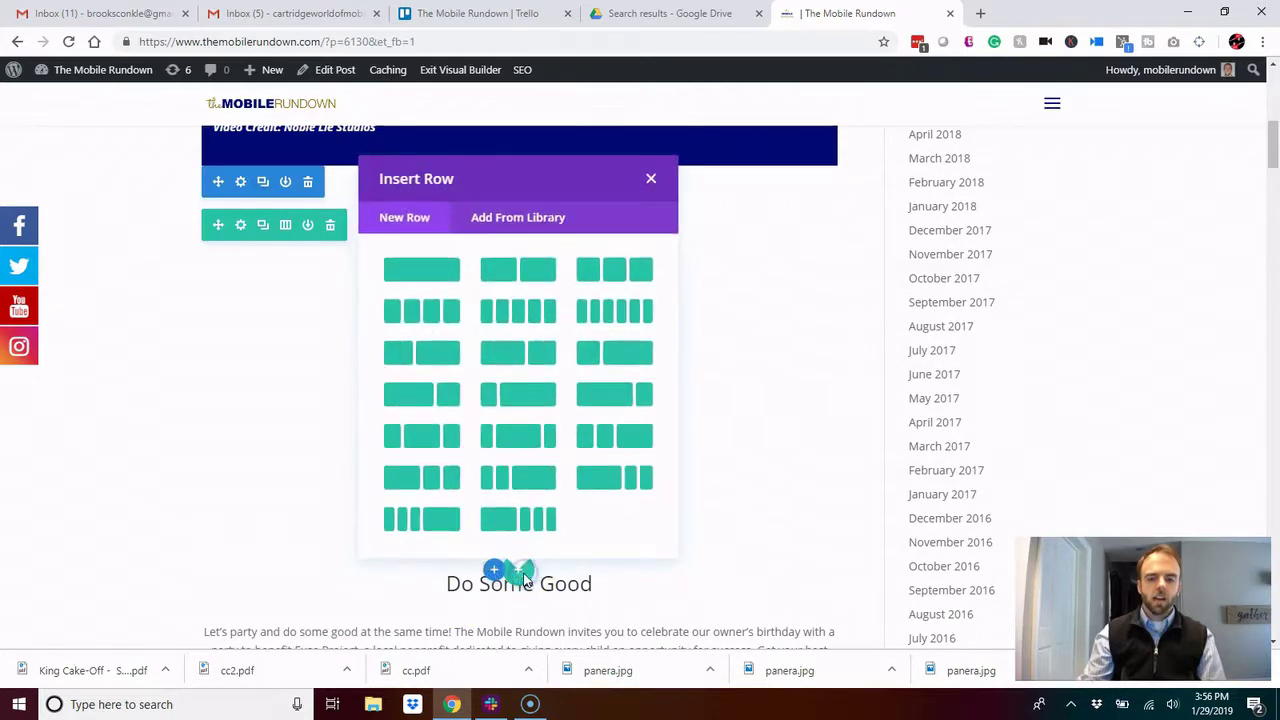
click(517, 277)
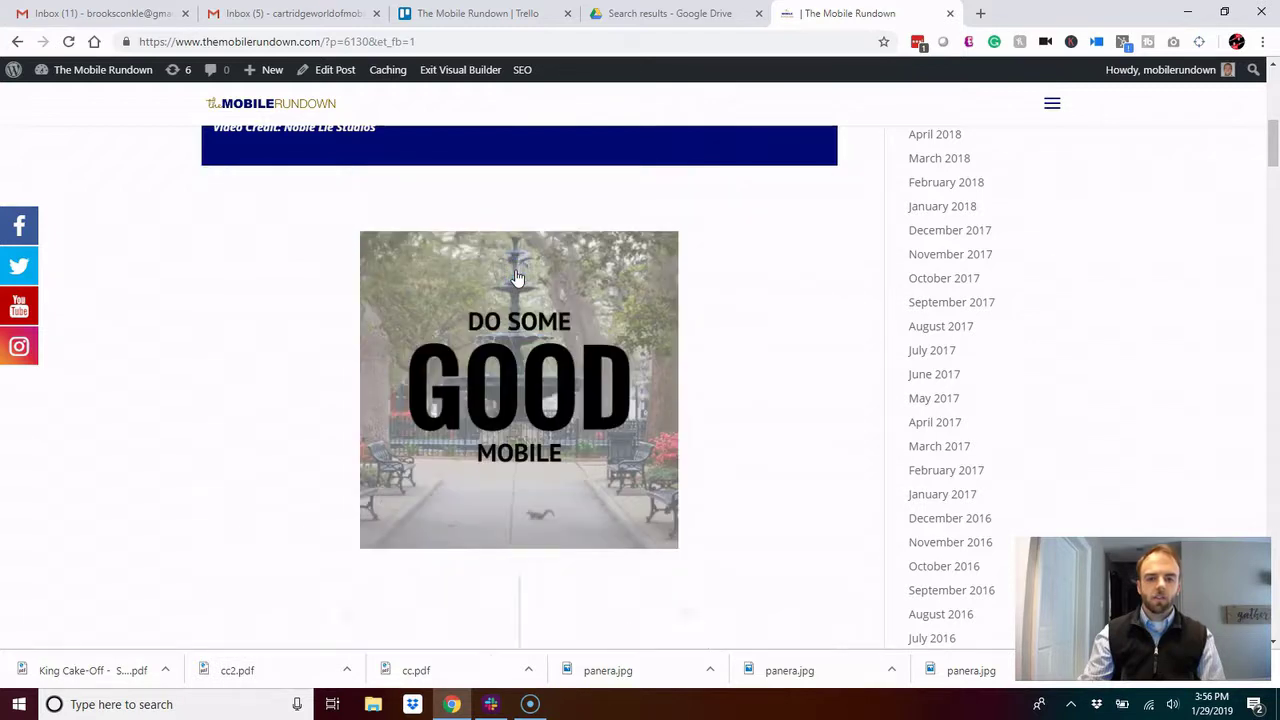
Add an Image module to the new row's first column, using the 500 x 500 Rundown Ad image from the media library.
scroll(434, 371, down, 2)
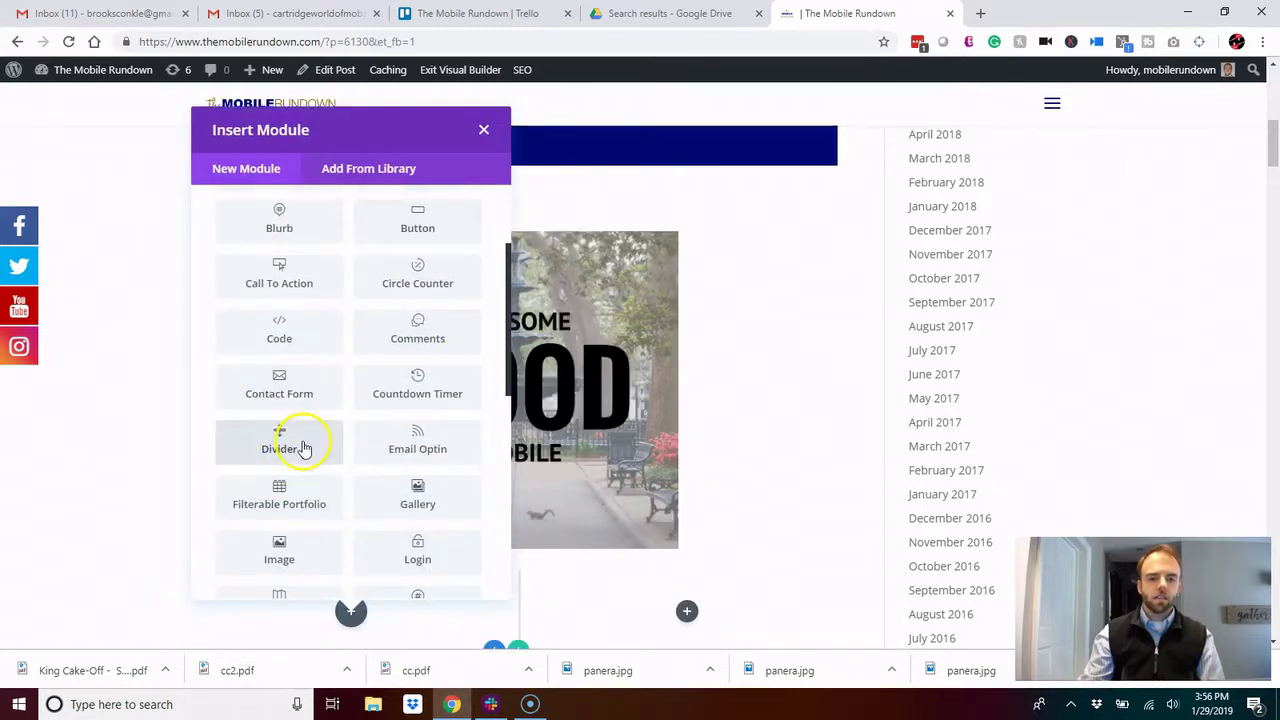
scroll(300, 400, down, 1)
click(281, 481)
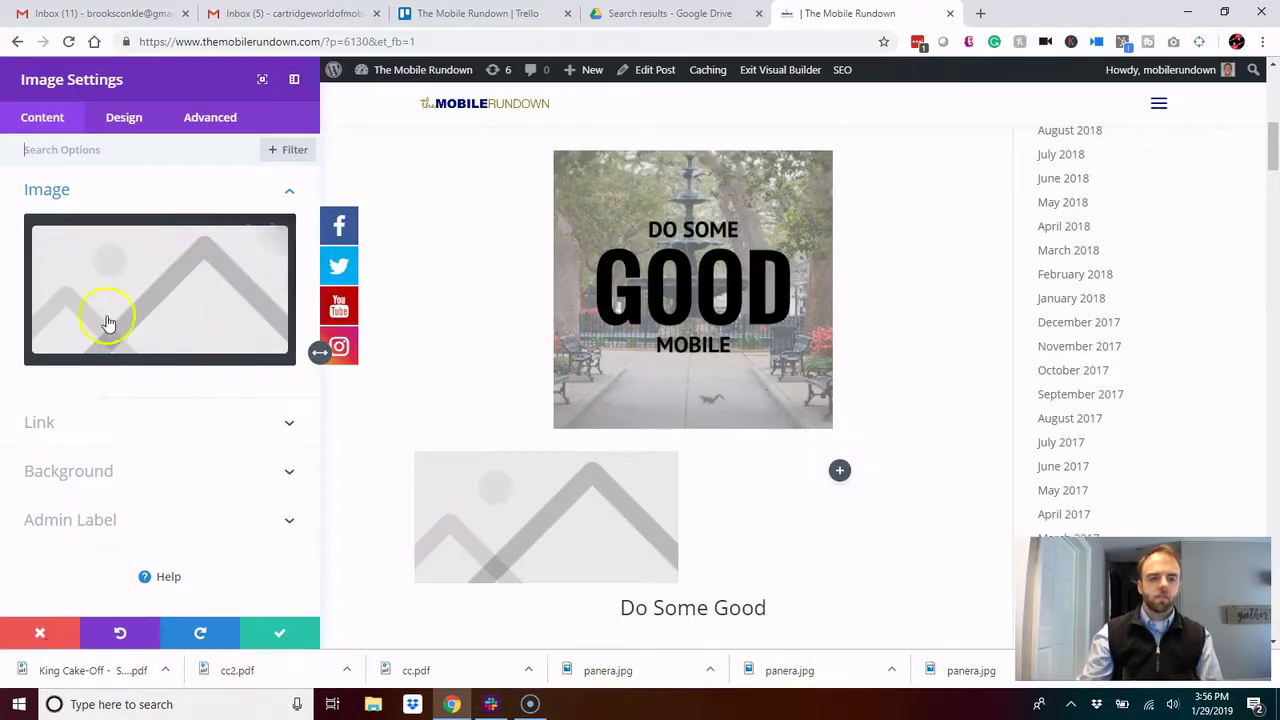
click(157, 314)
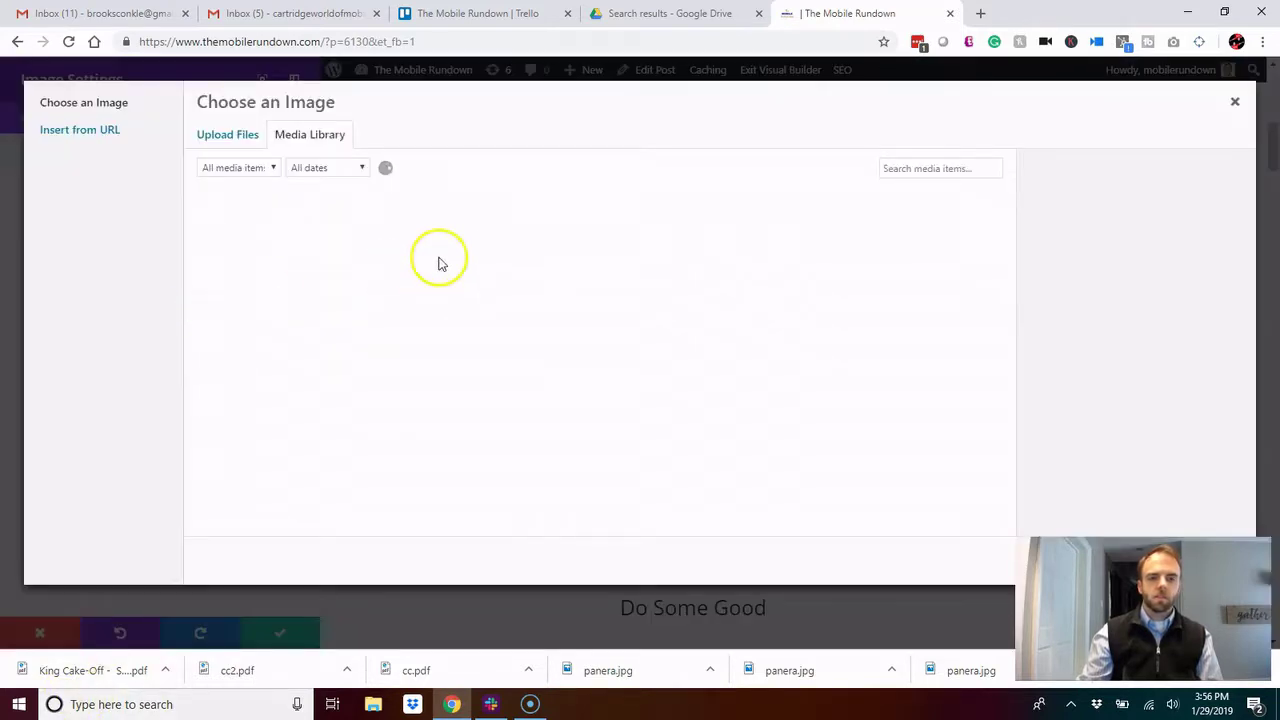
click(474, 250)
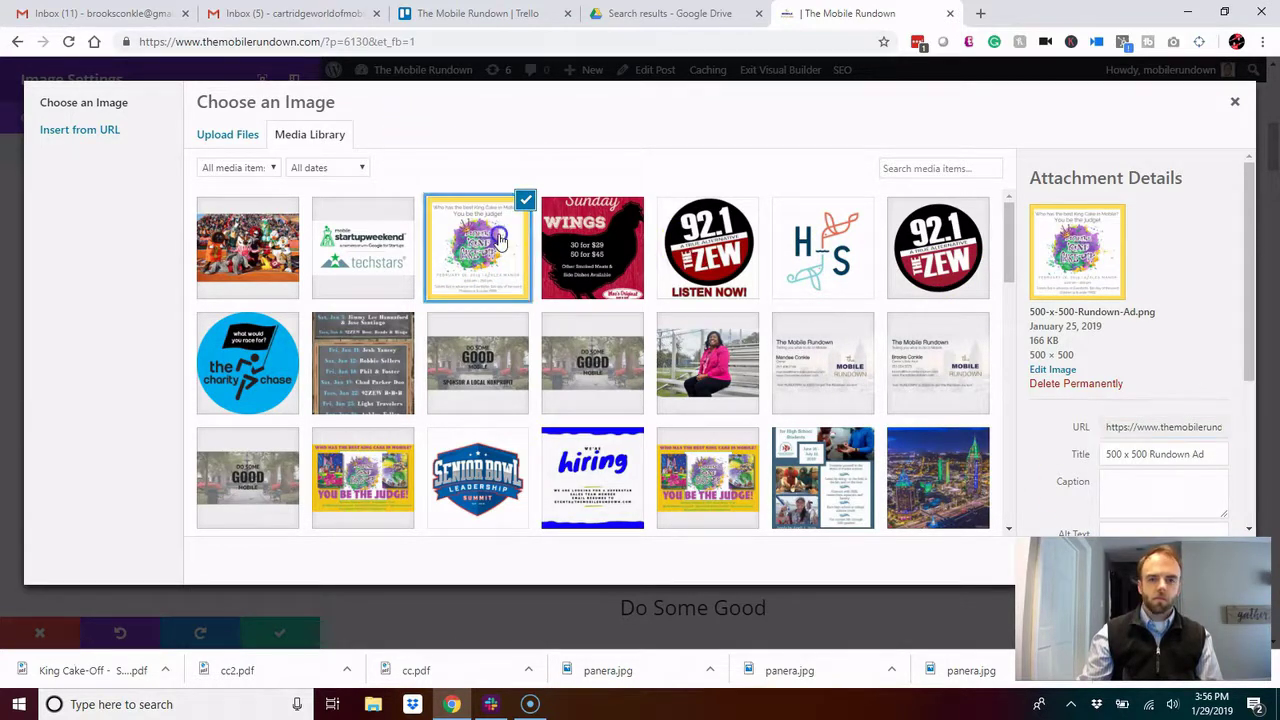
scroll(1116, 313, down, 3)
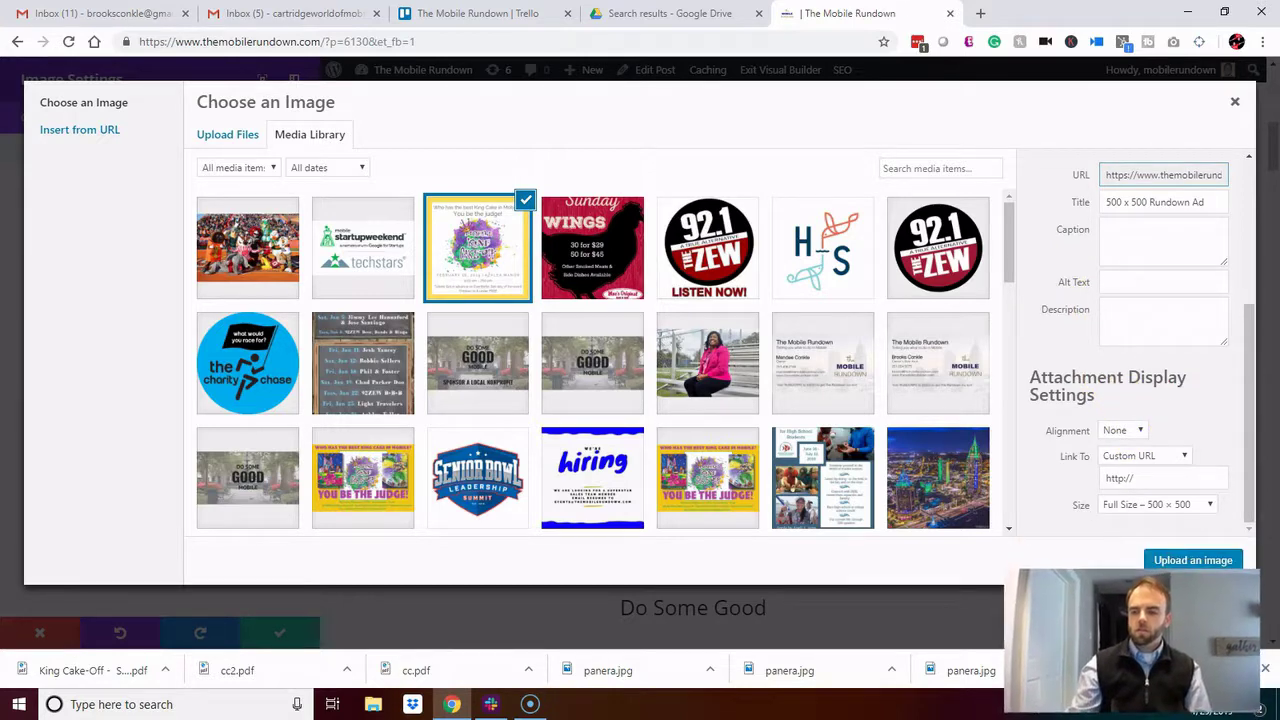
click(1222, 560)
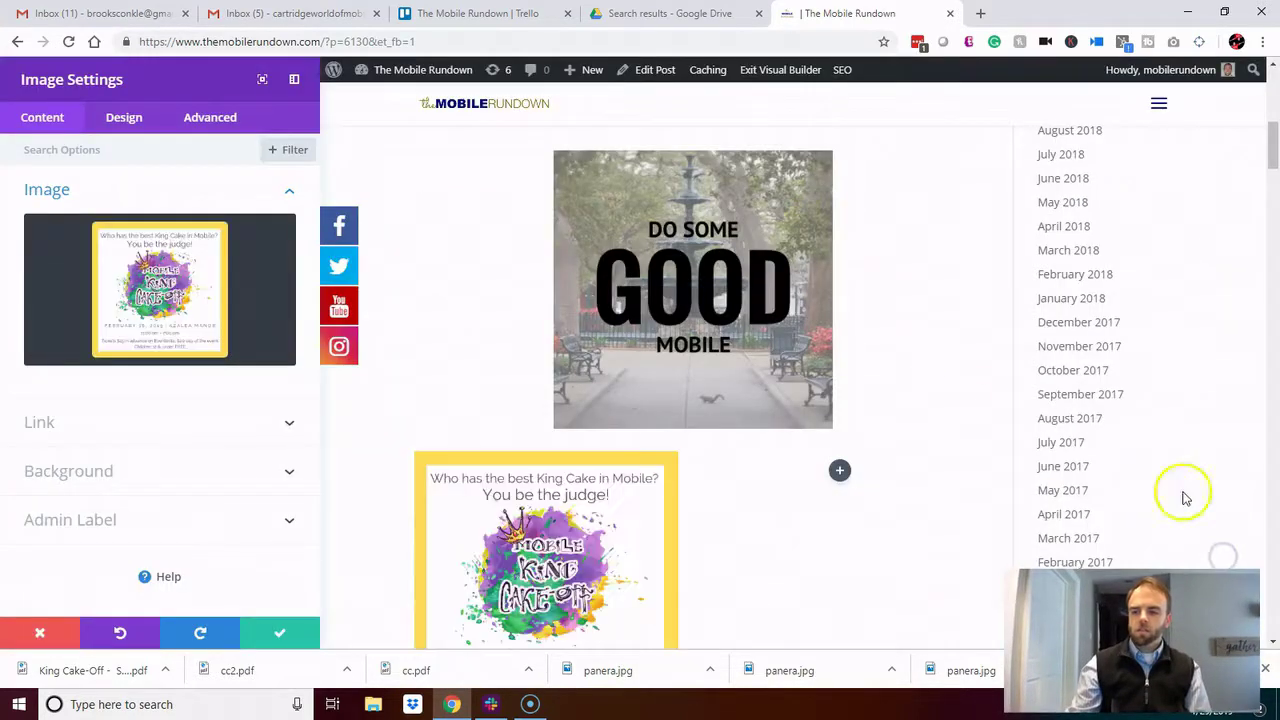
Add an Image module to the row's second column with the 92zew listen live image from the media library, and save it.
click(840, 477)
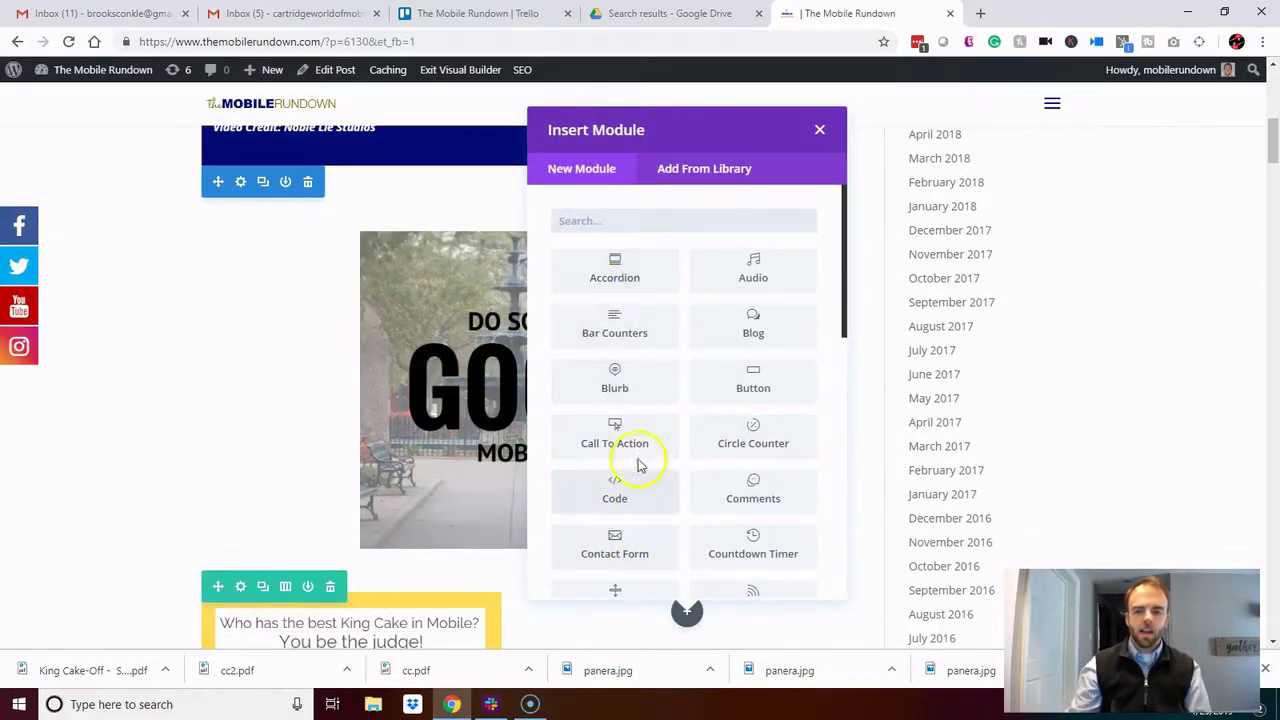
scroll(640, 465, down, 3)
scroll(649, 380, up, 2)
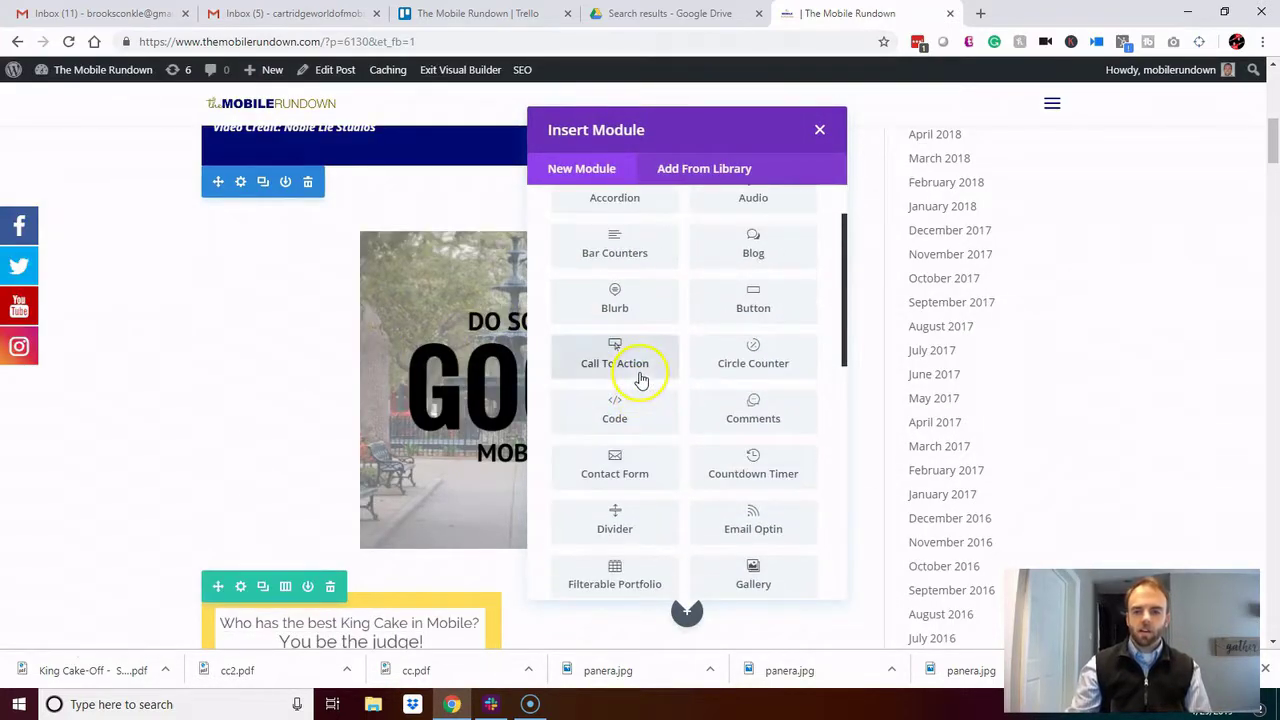
scroll(646, 343, down, 4)
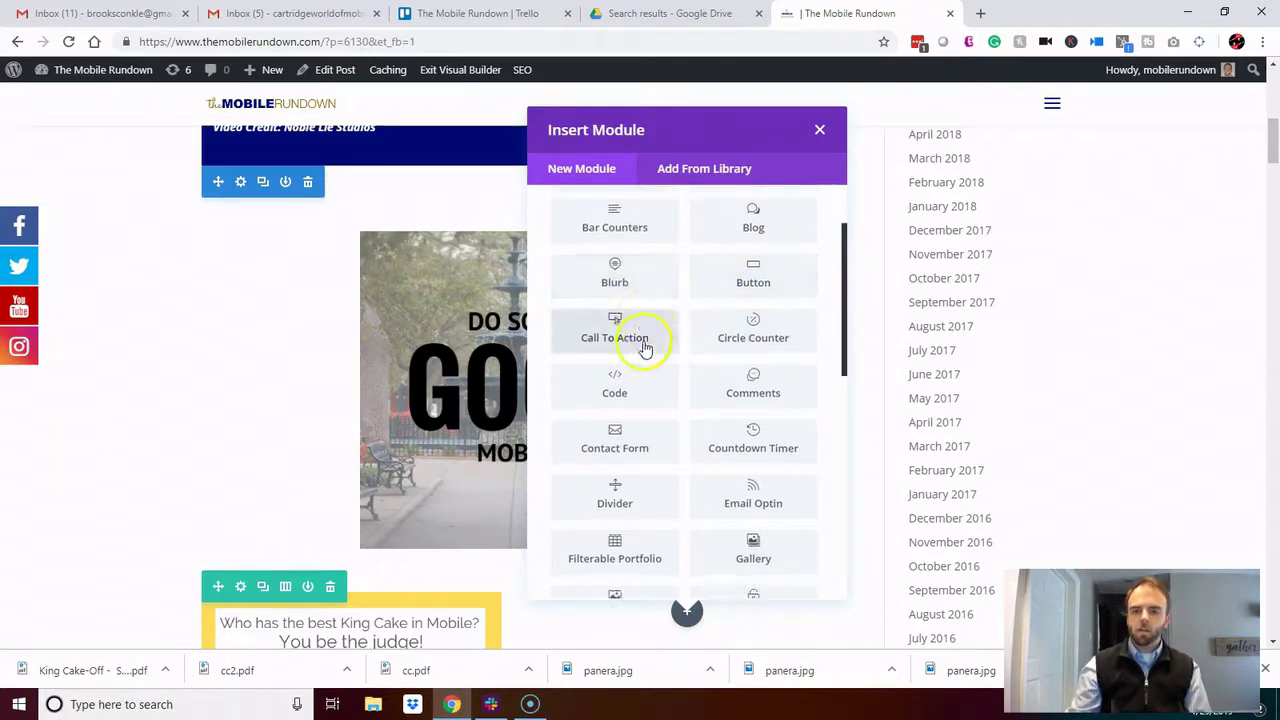
click(617, 390)
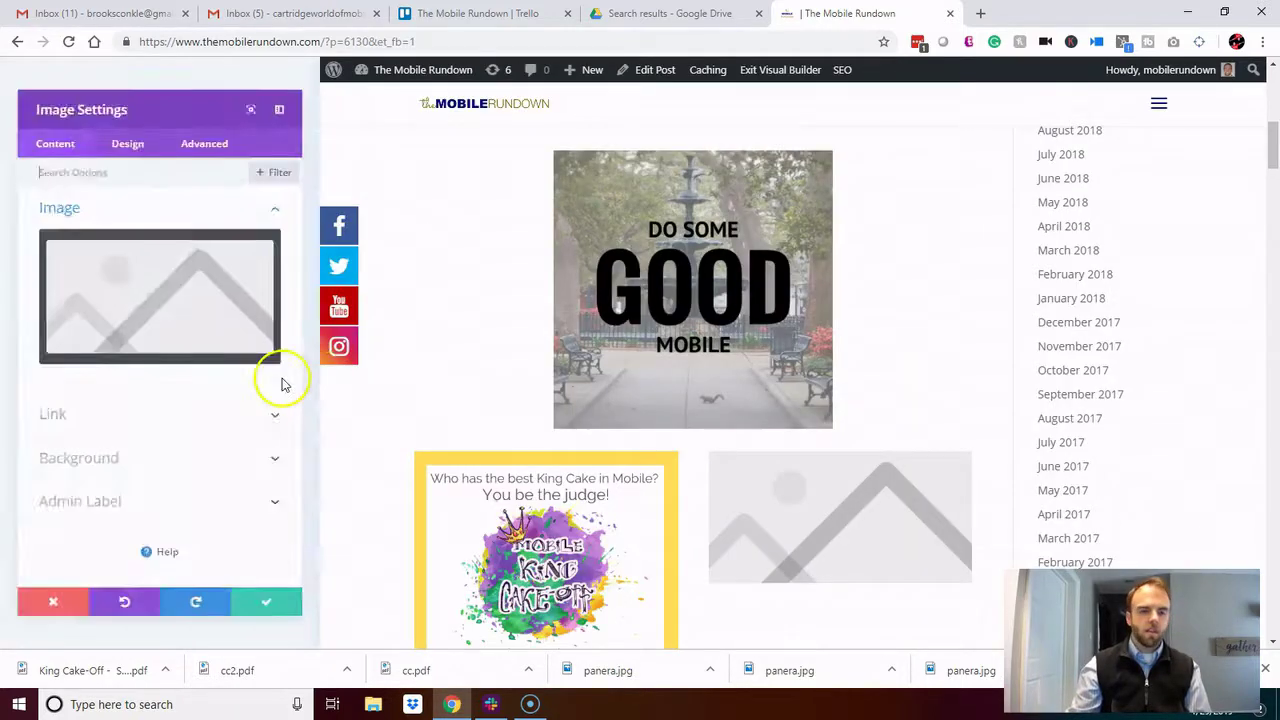
click(192, 262)
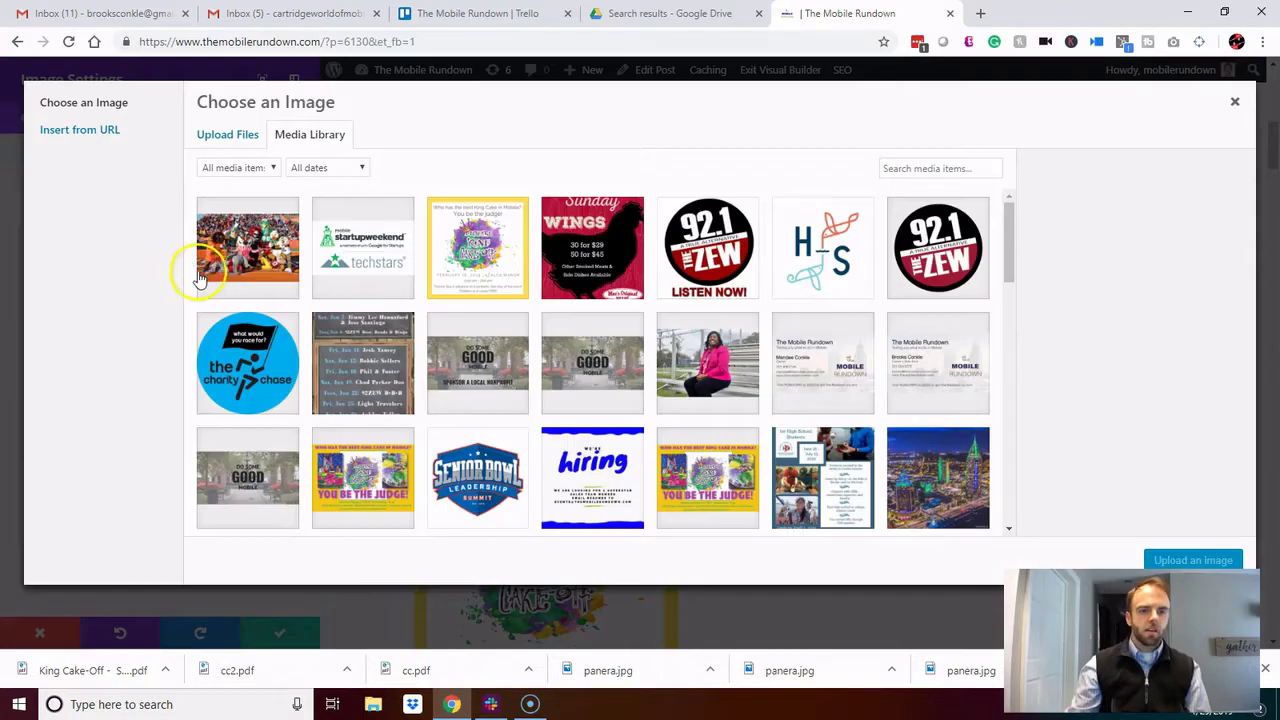
click(708, 240)
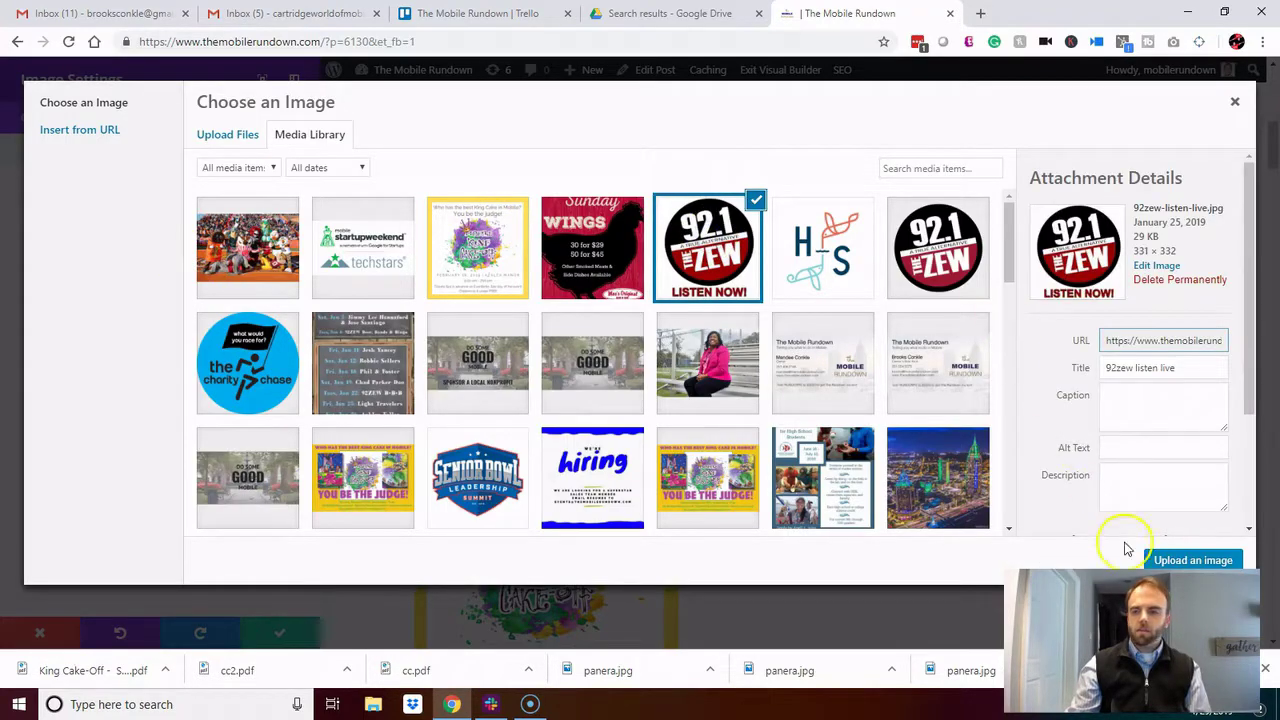
click(1177, 561)
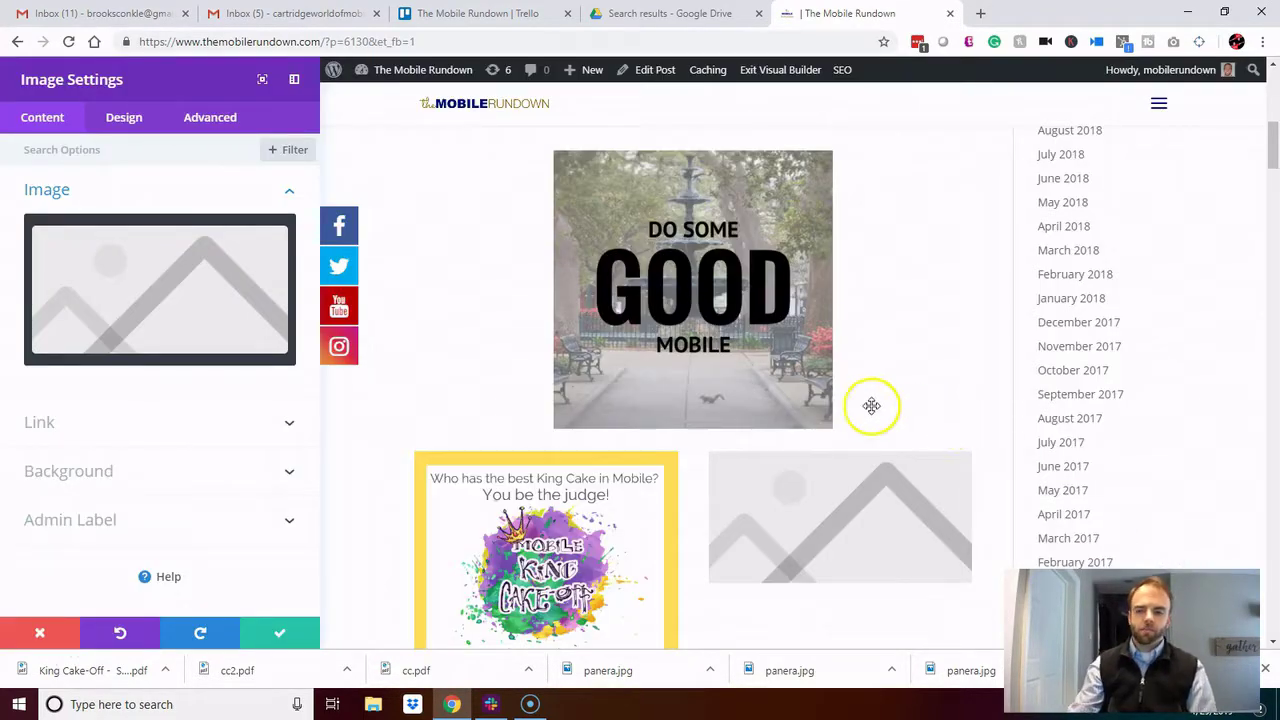
scroll(829, 310, down, 3)
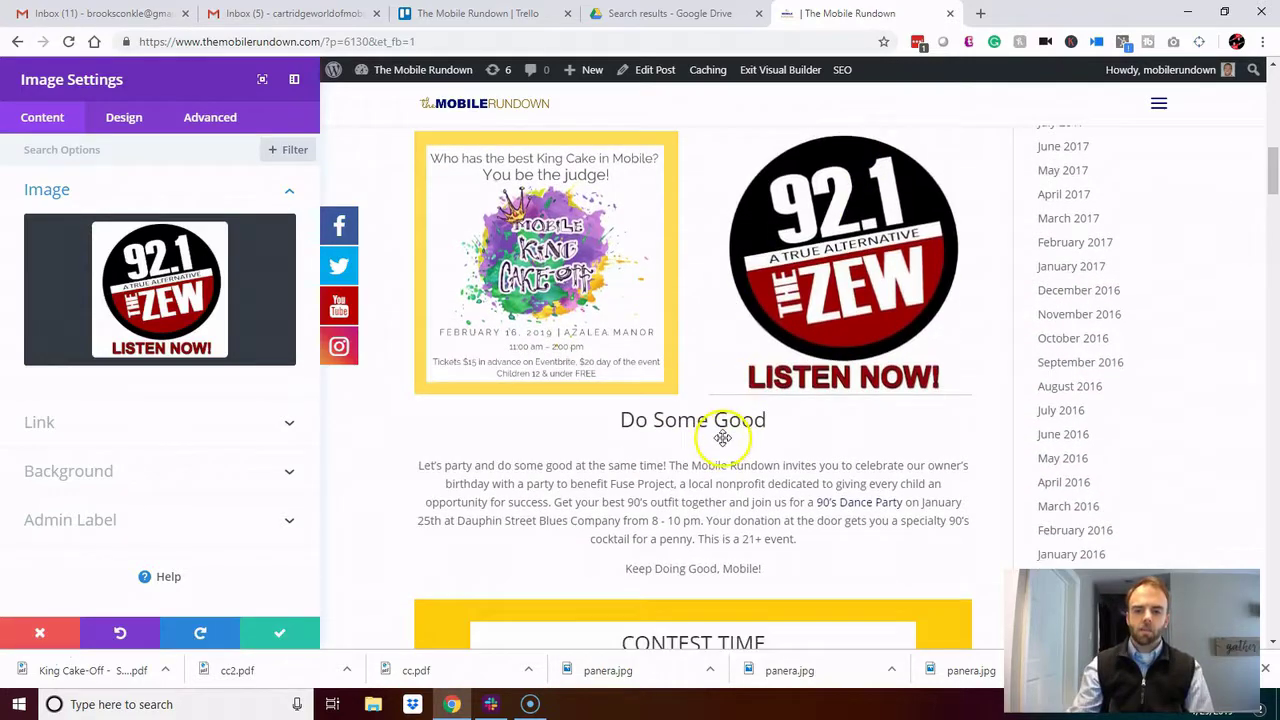
scroll(722, 443, up, 1)
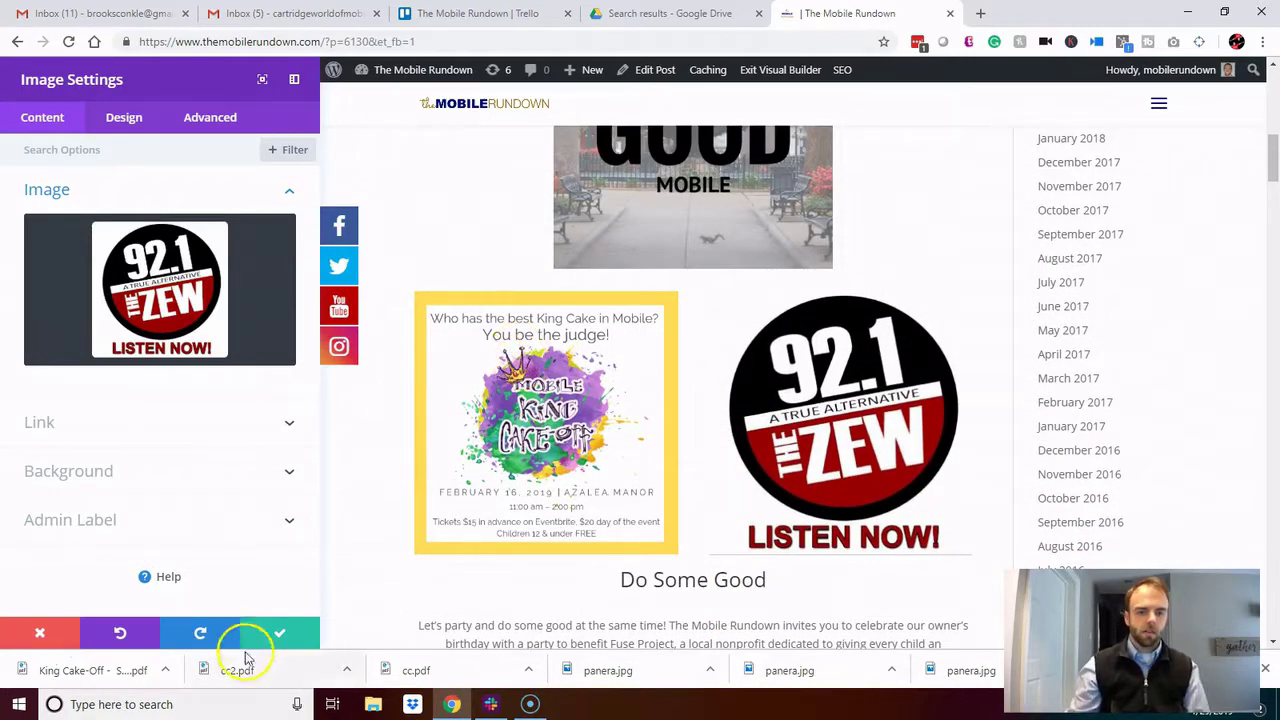
click(270, 635)
Delete the 92.1 The Zew image, the King Cake-Off image, and the two-column row that held them.
scroll(694, 409, down, 3)
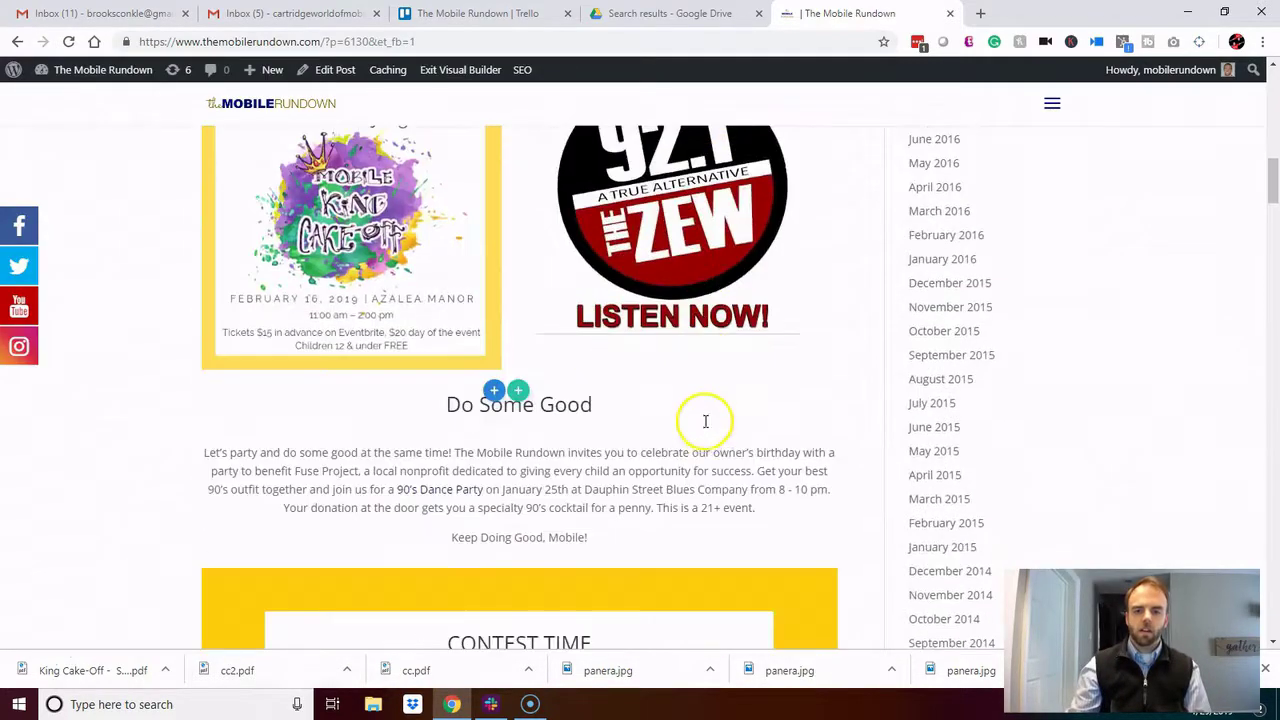
scroll(703, 420, up, 1)
scroll(700, 427, up, 1)
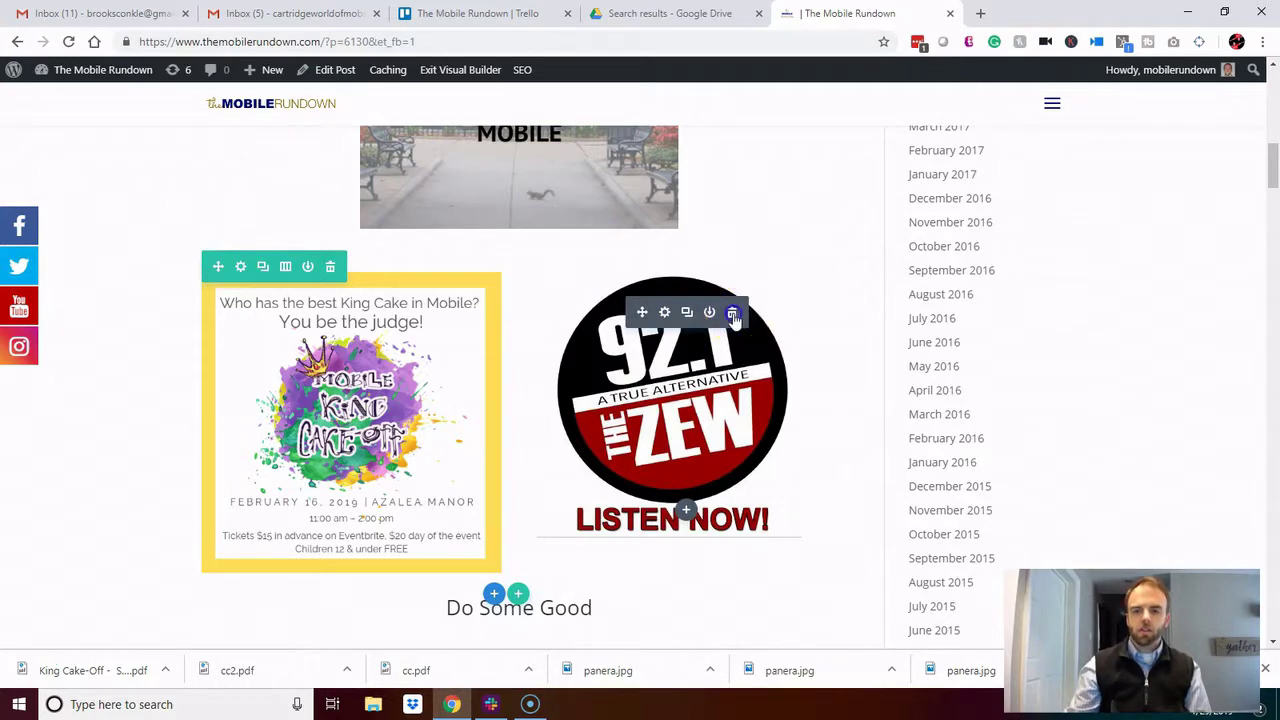
click(733, 314)
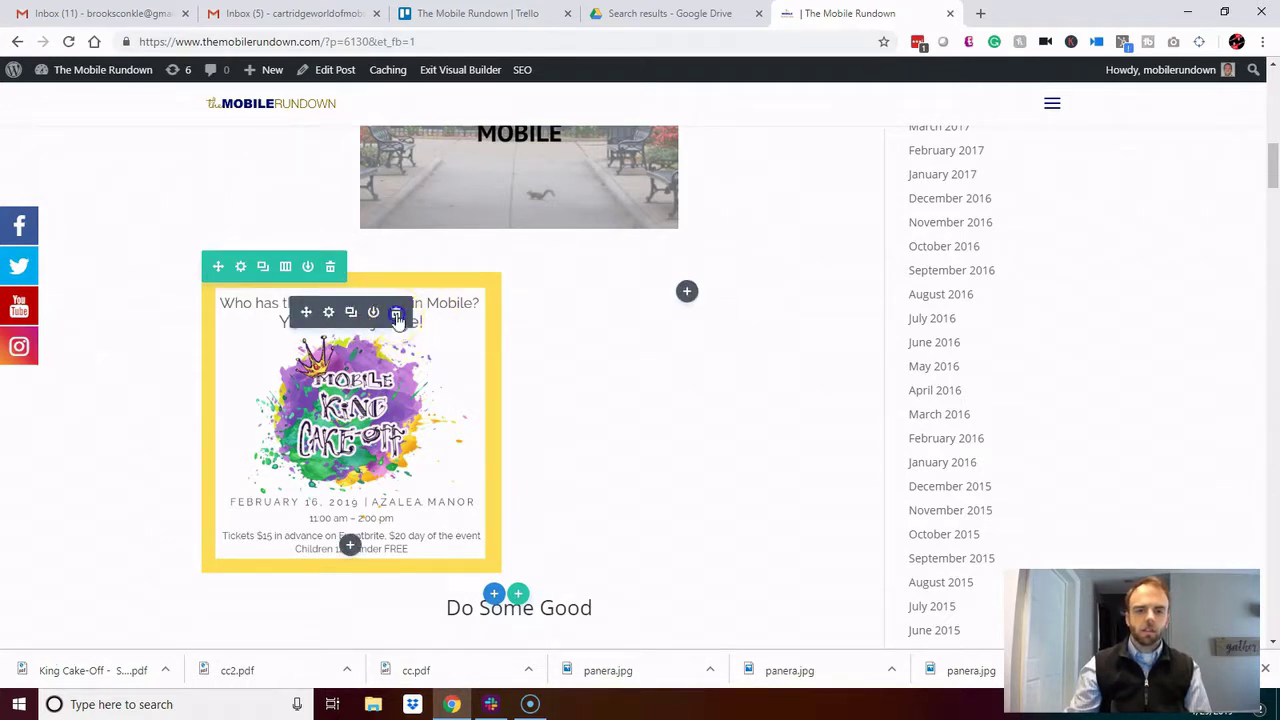
click(396, 314)
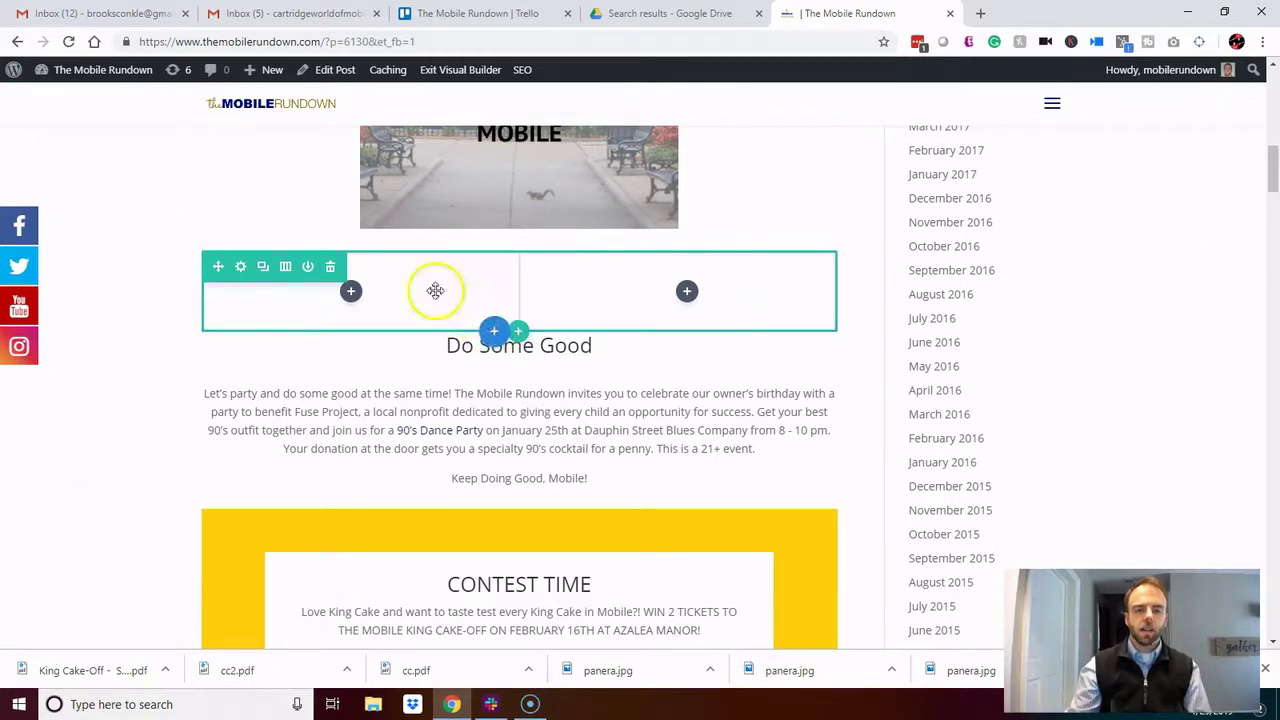
click(331, 268)
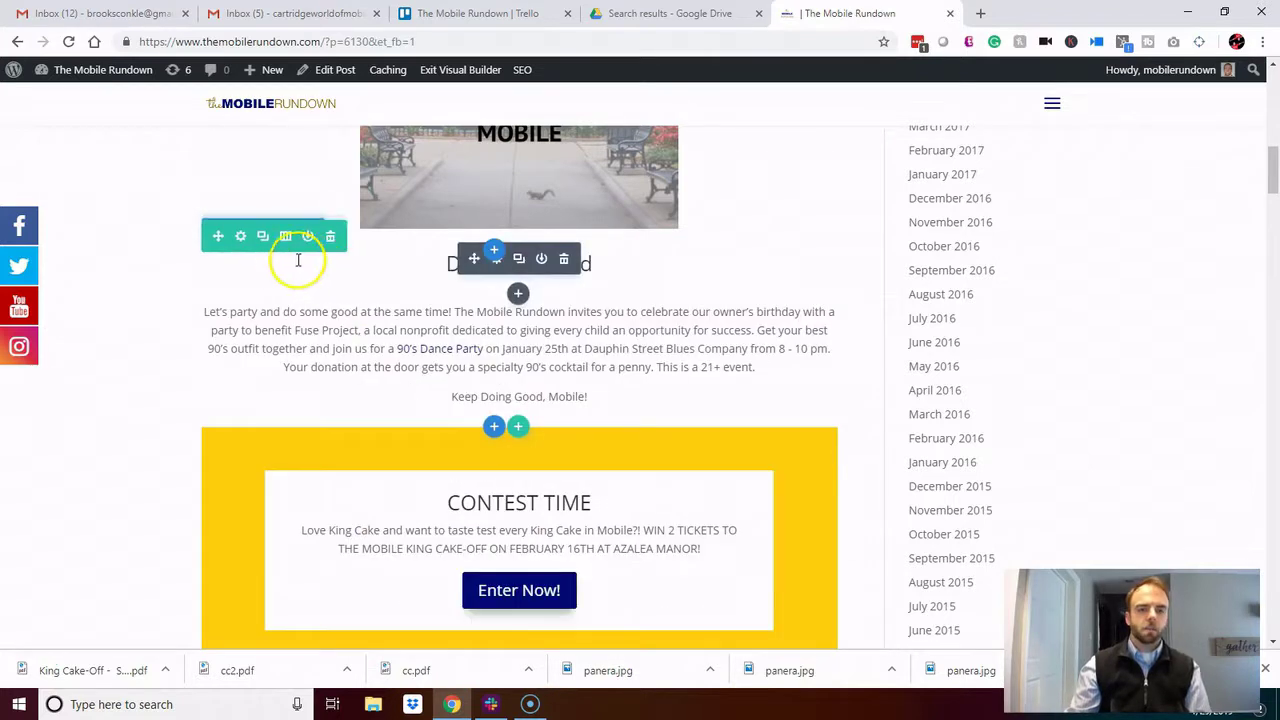
Review the post's layout, from the featured video and Do Some Good section to the contest block and Winter Events Guide.
scroll(764, 284, down, 1)
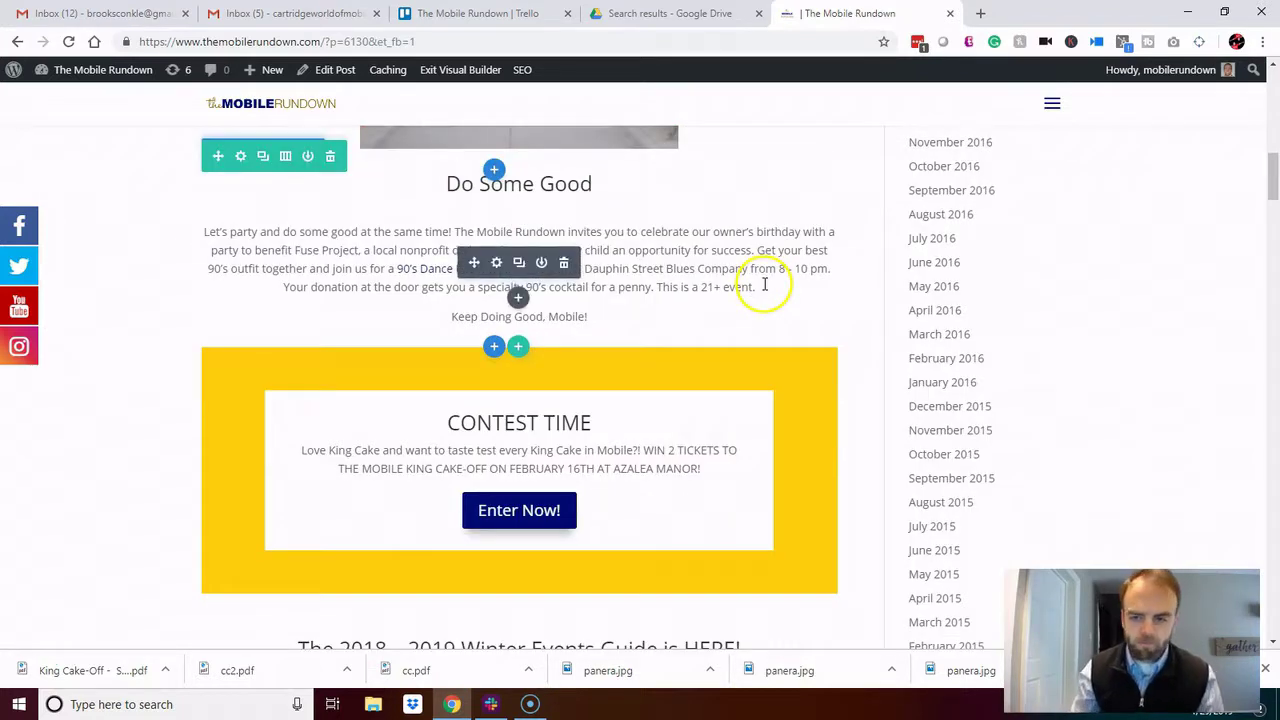
scroll(534, 289, down, 3)
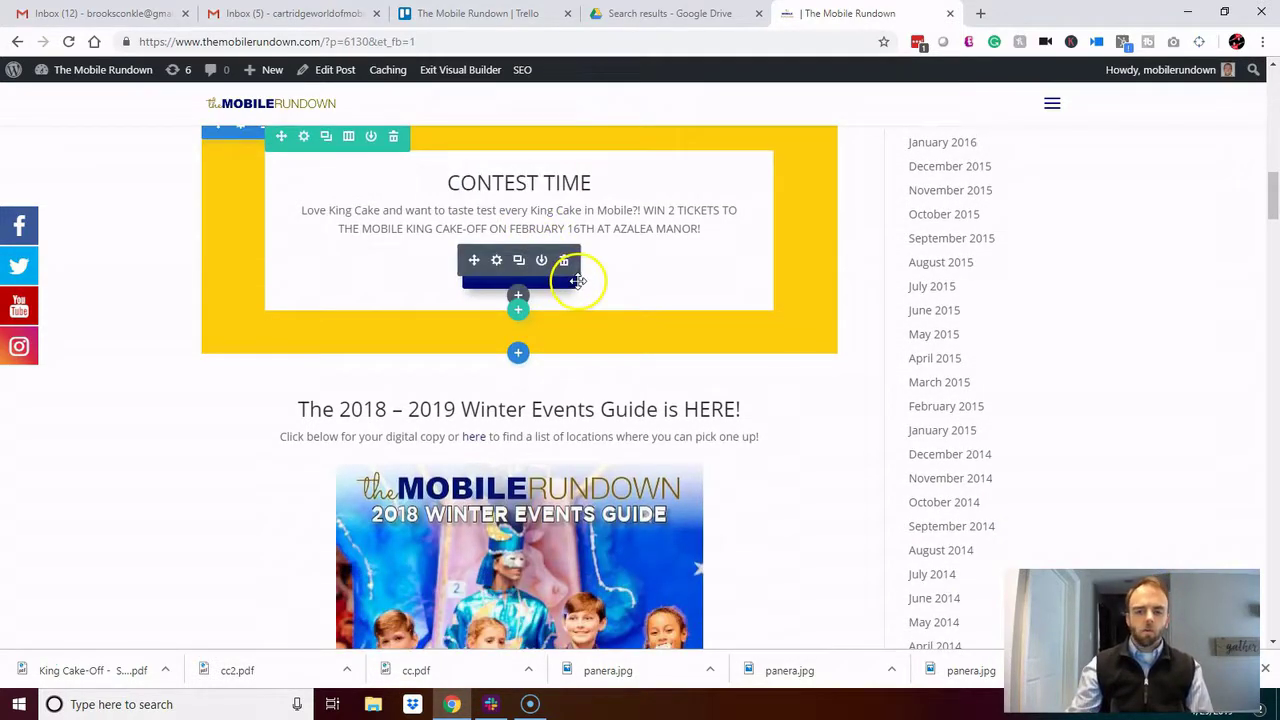
scroll(563, 283, down, 3)
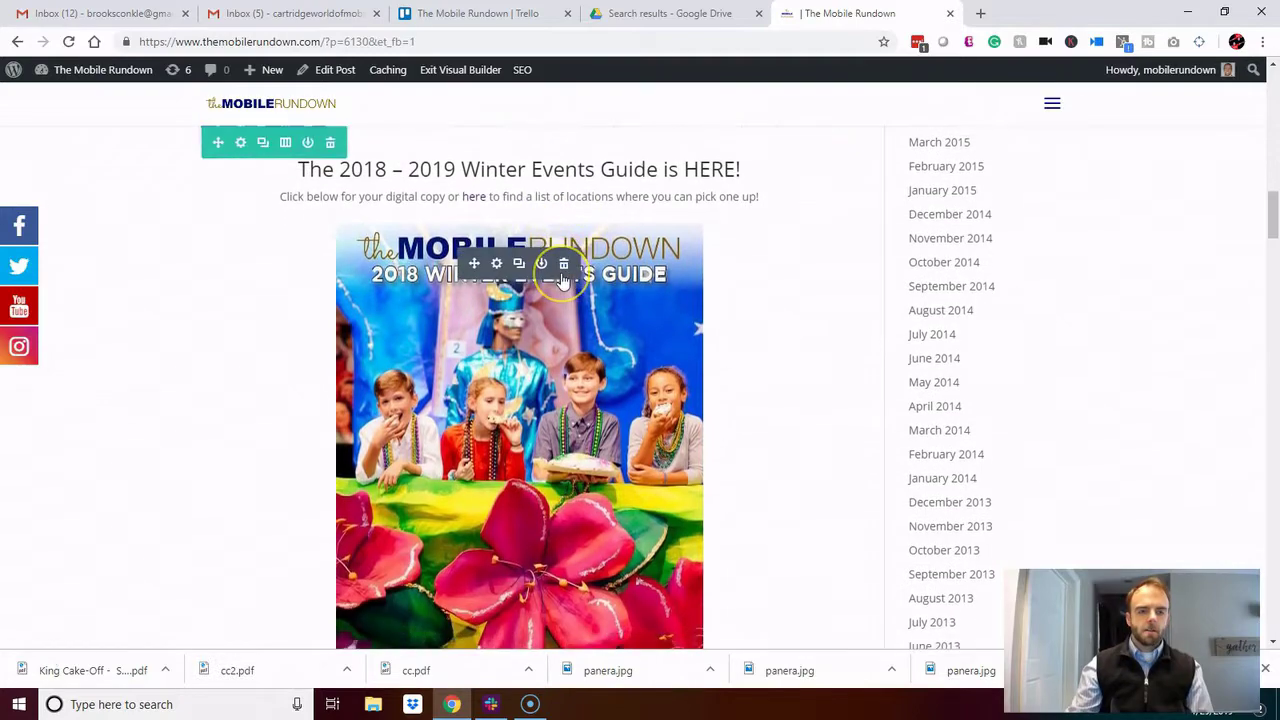
scroll(563, 283, up, 5)
scroll(563, 283, up, 10)
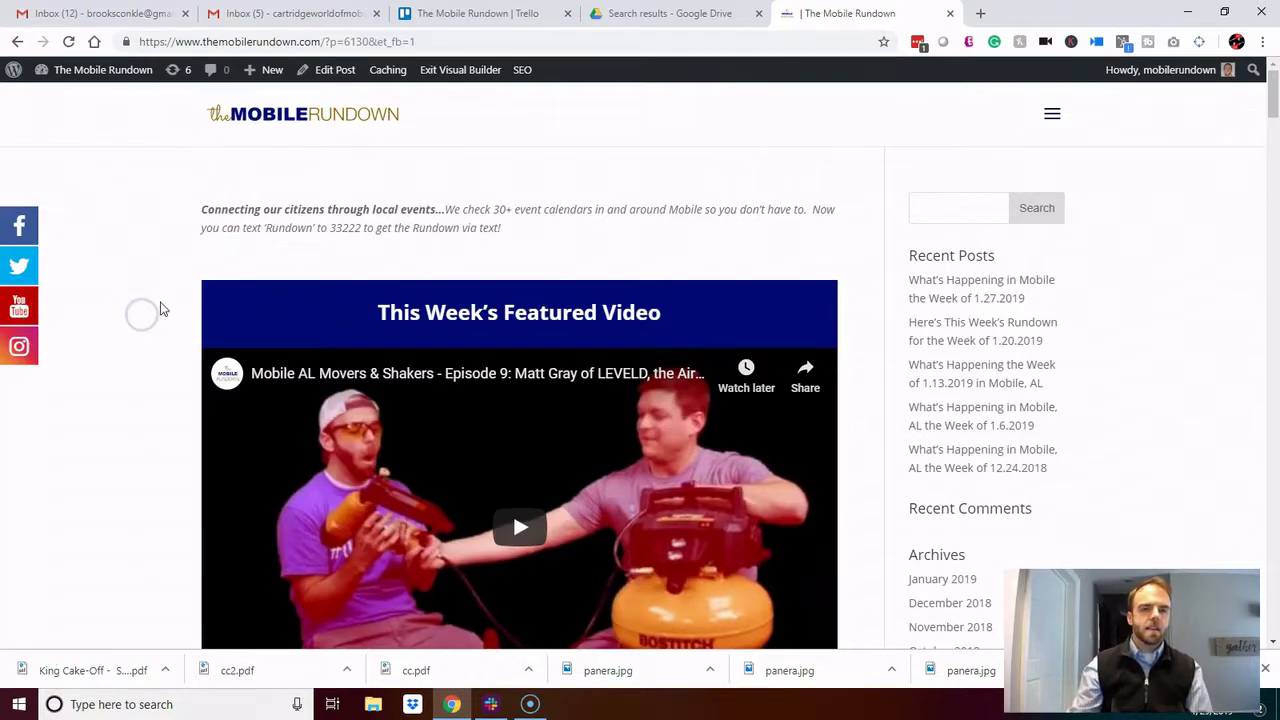
click(169, 301)
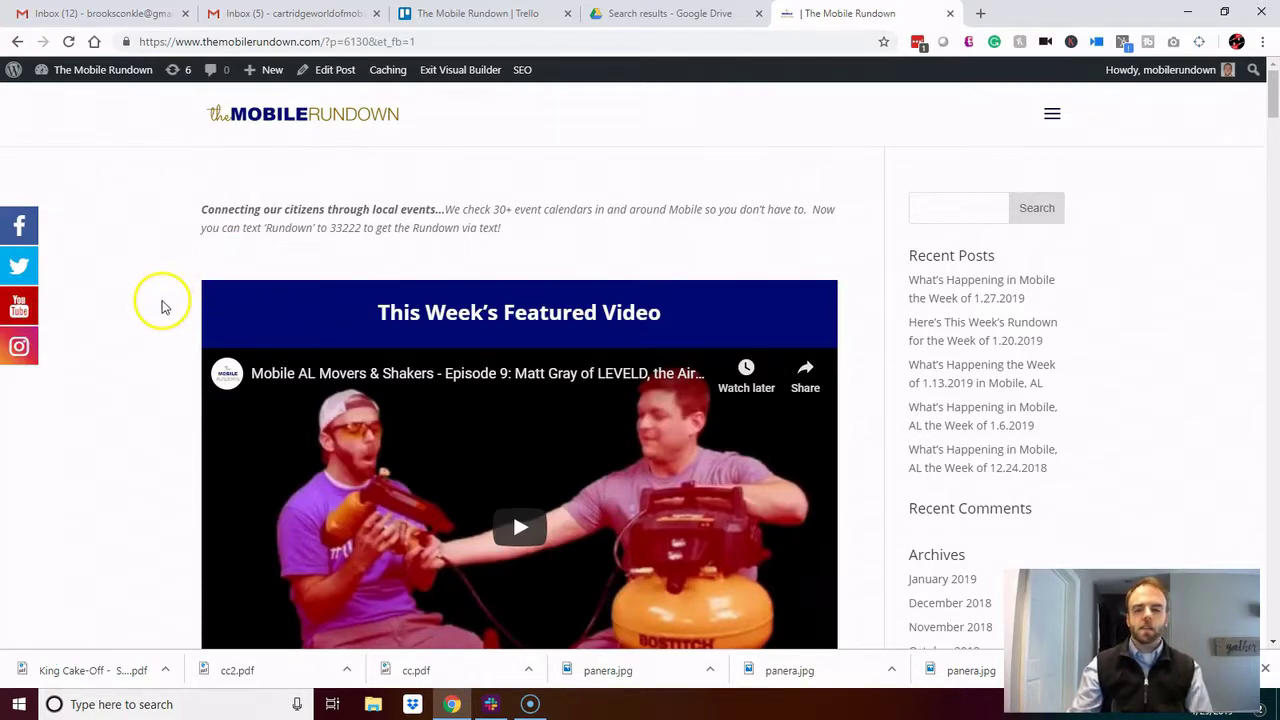
scroll(168, 303, down, 7)
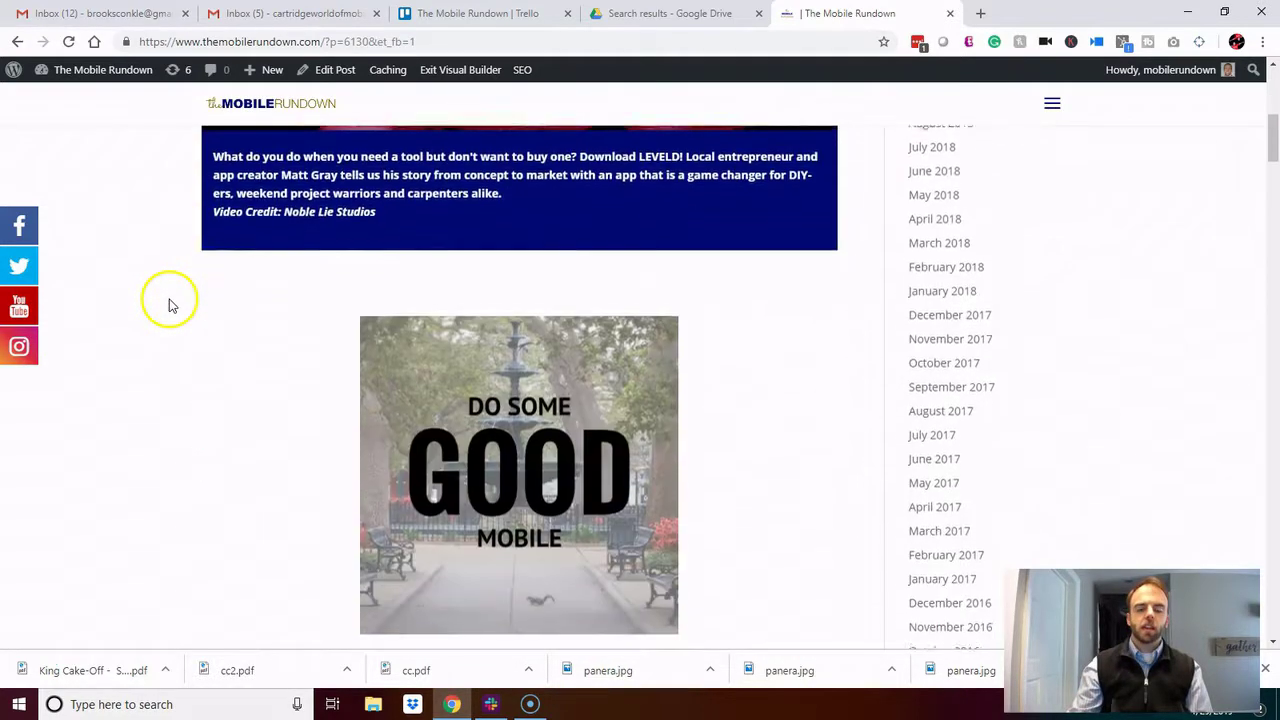
scroll(169, 306, up, 5)
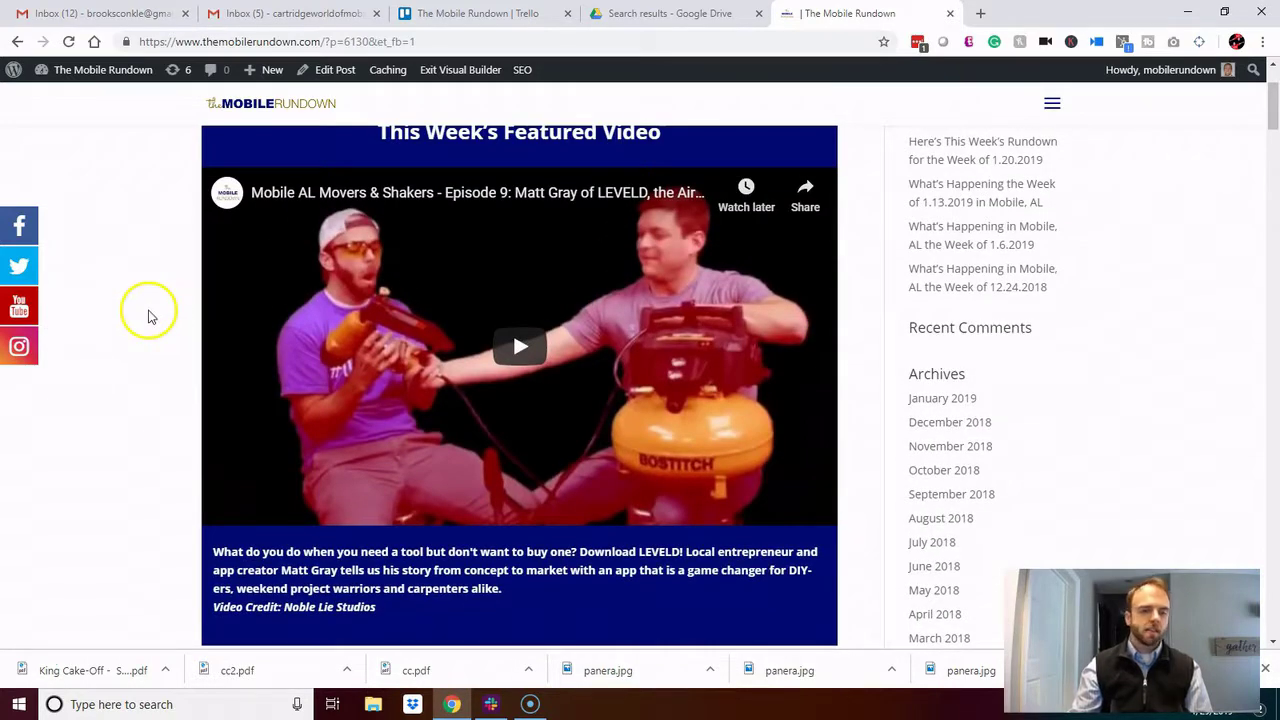
scroll(139, 285, down, 3)
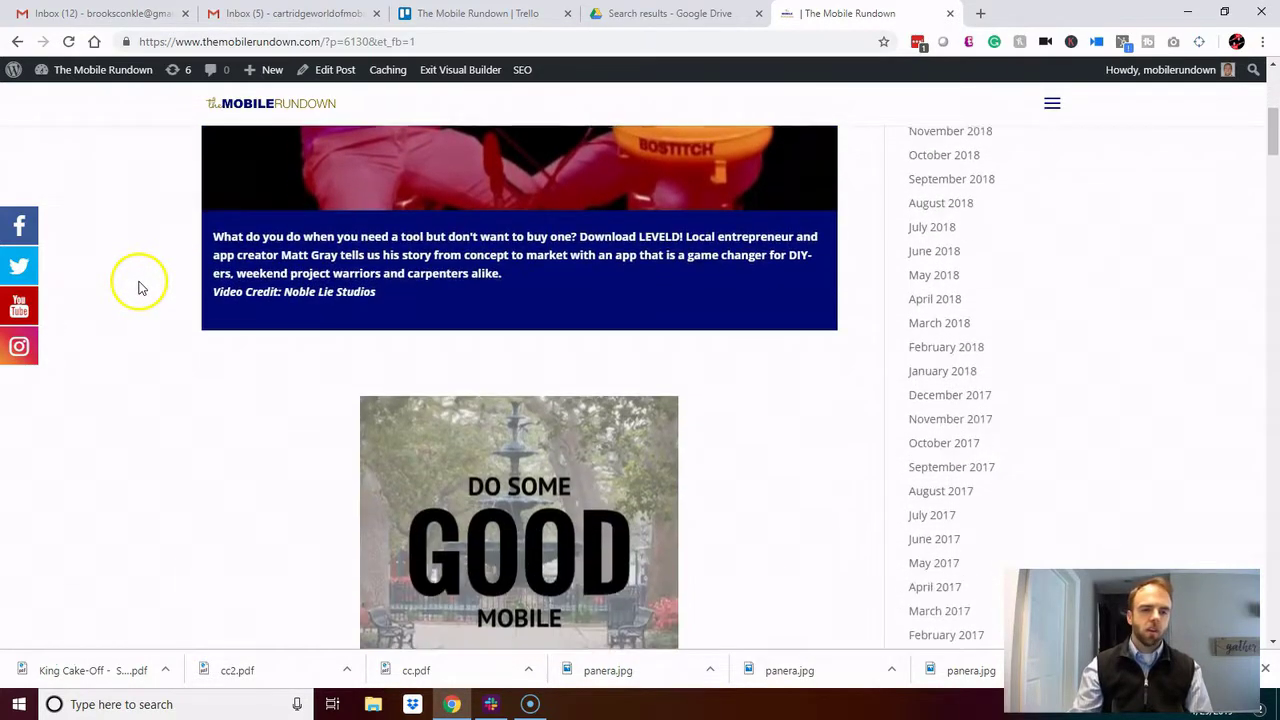
scroll(140, 285, up, 5)
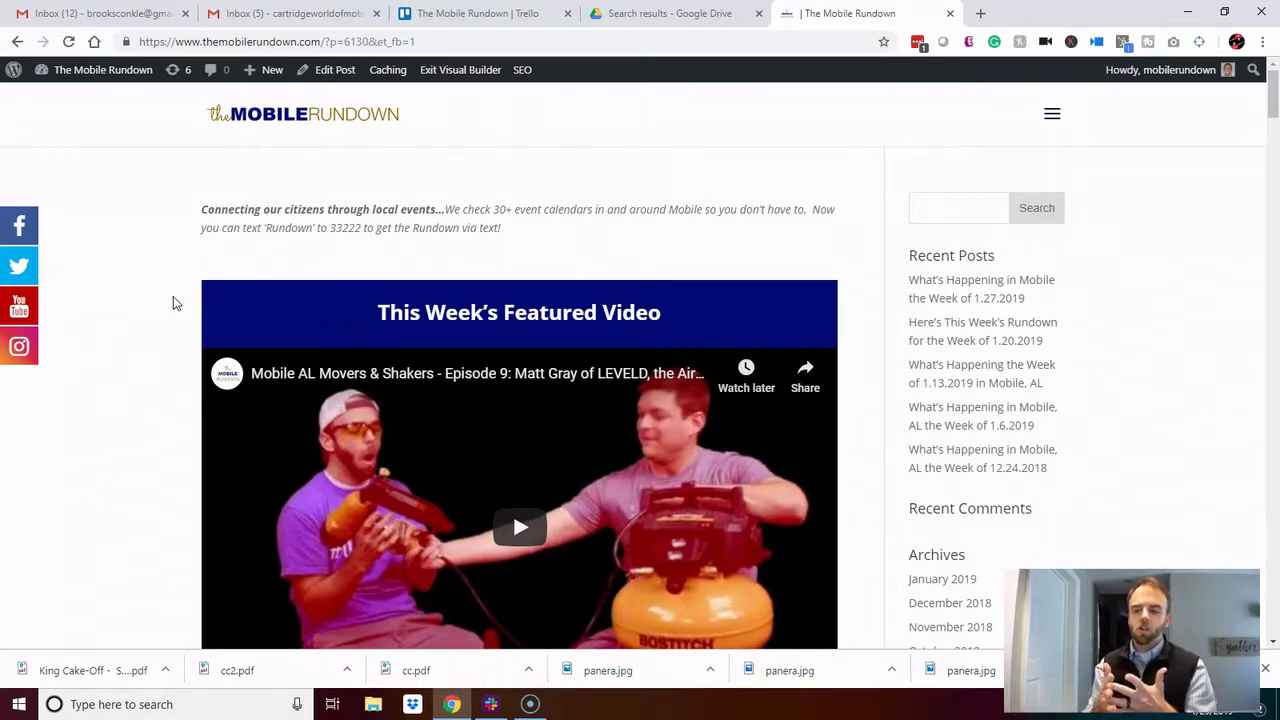
scroll(134, 363, down, 4)
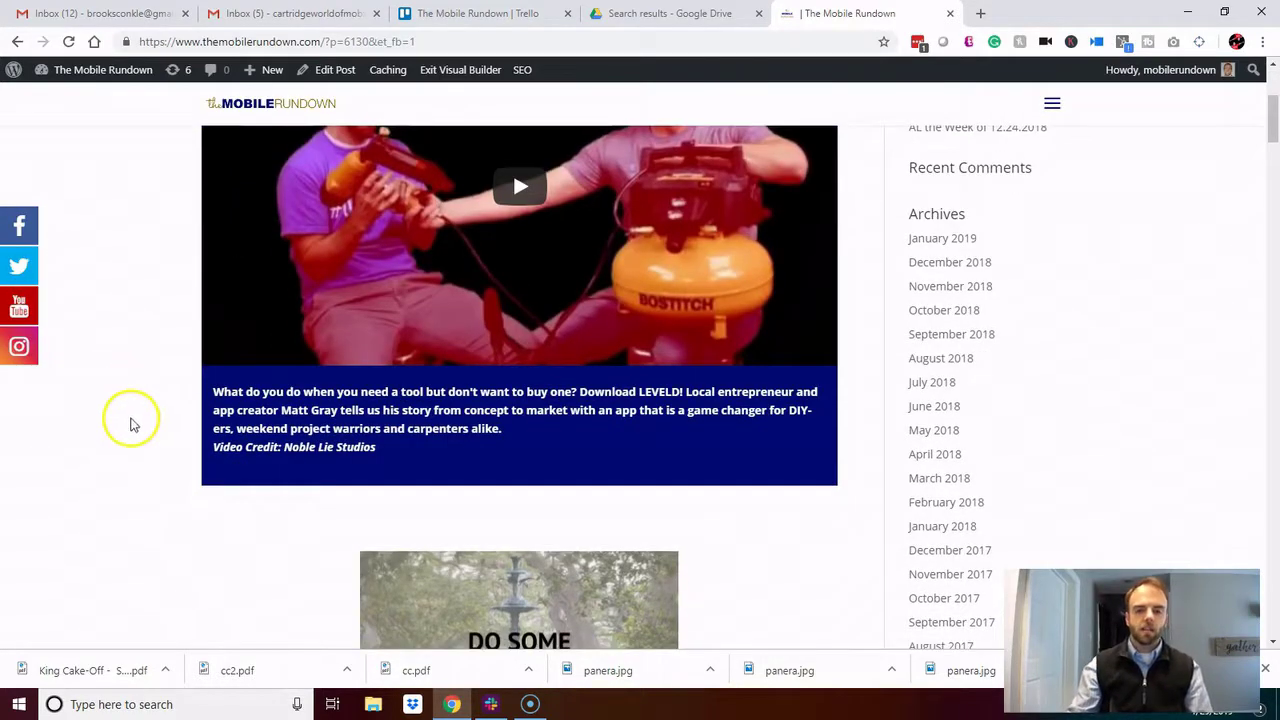
scroll(100, 414, down, 2)
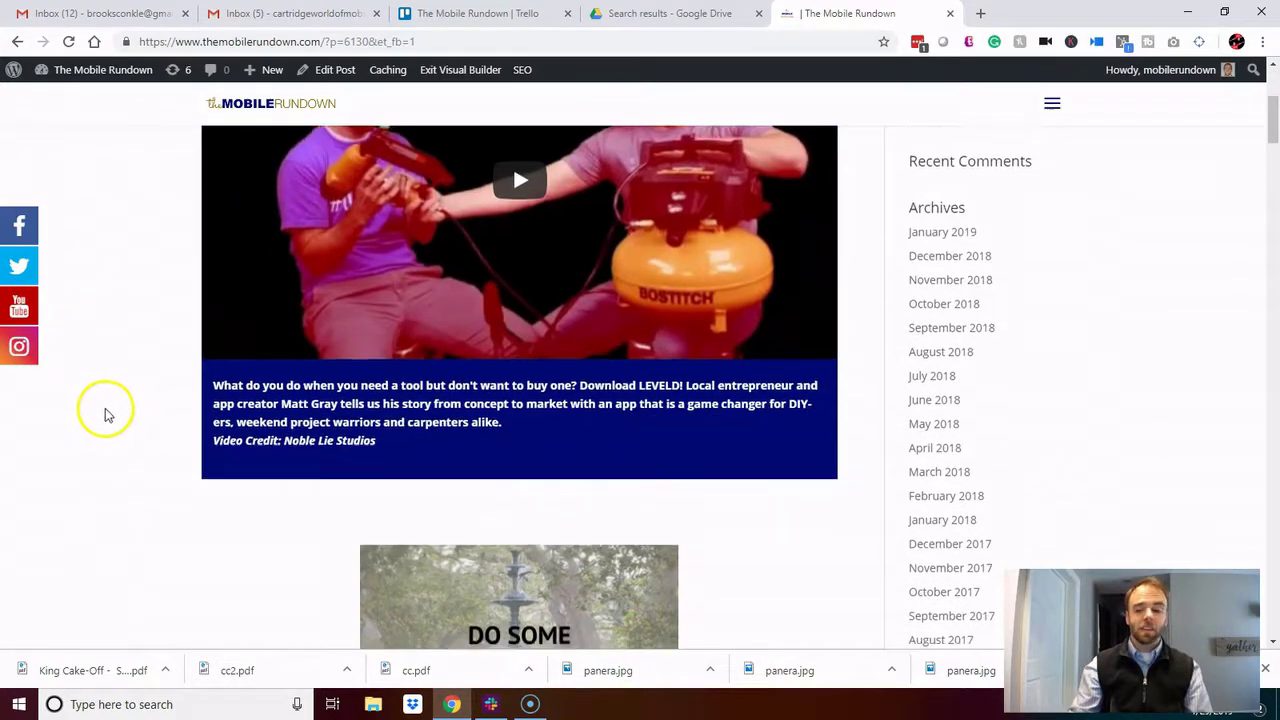
scroll(111, 414, down, 1)
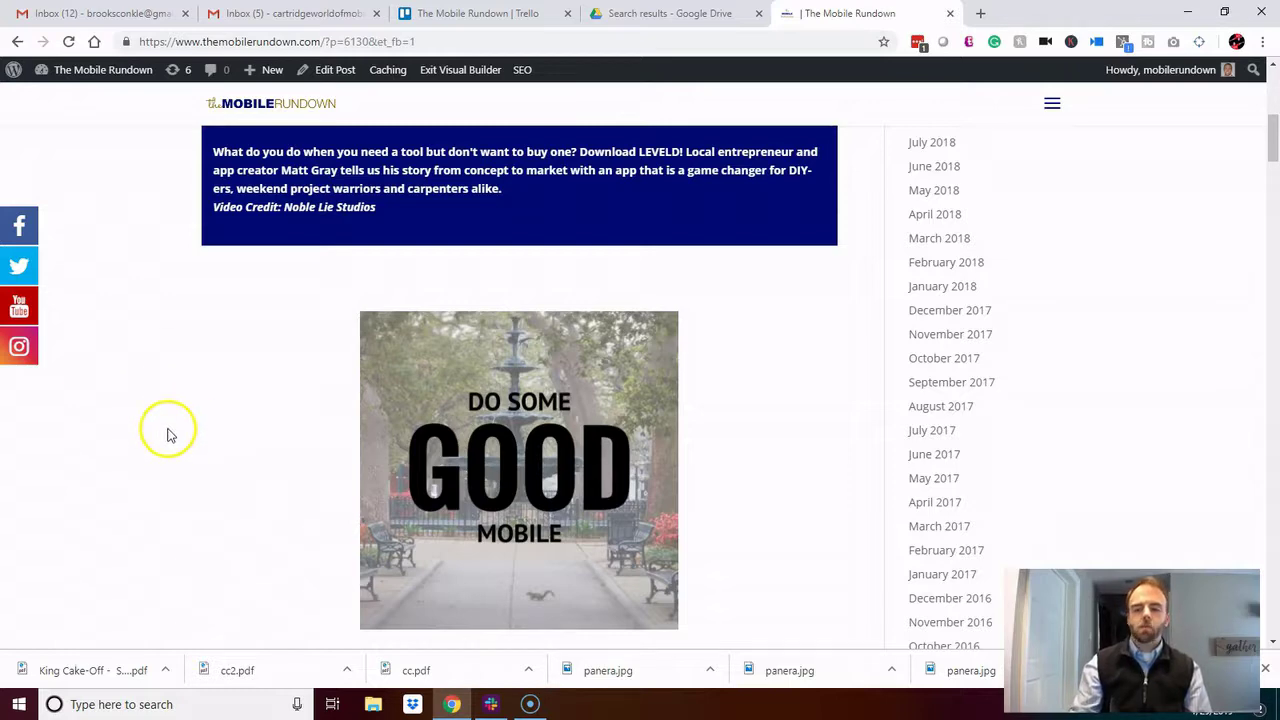
scroll(169, 434, down, 3)
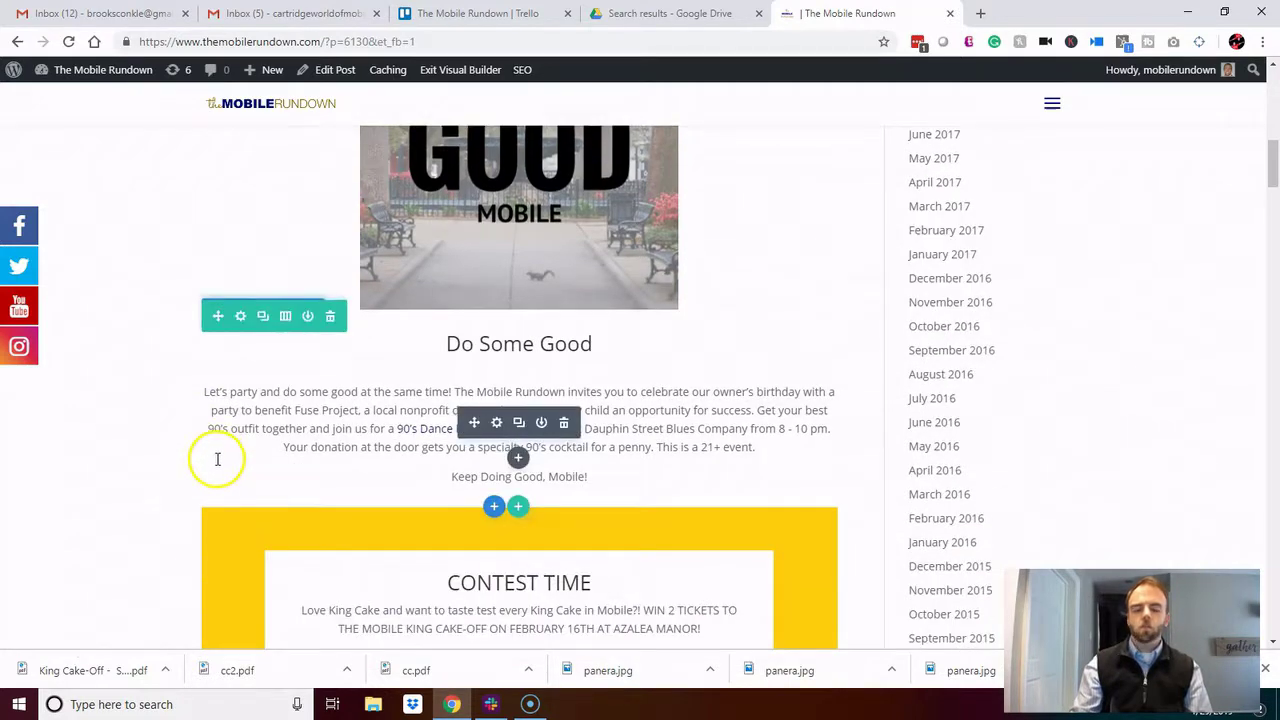